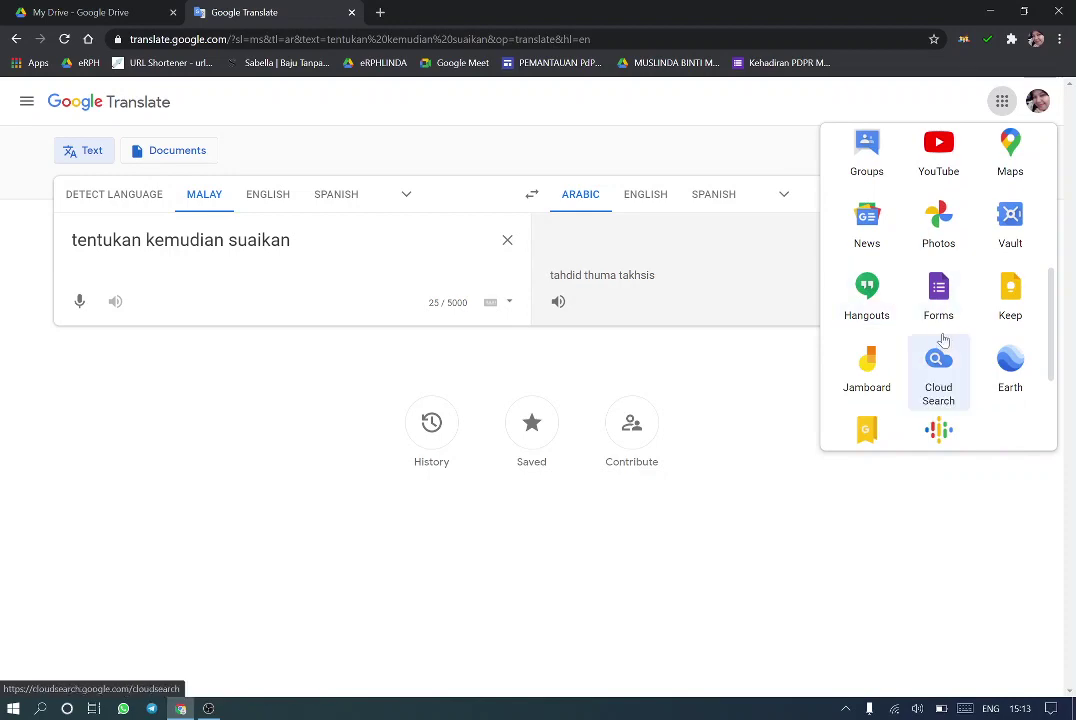
Open Google Forms in a new tab from the apps grid and start a blank form
left_click(937, 313)
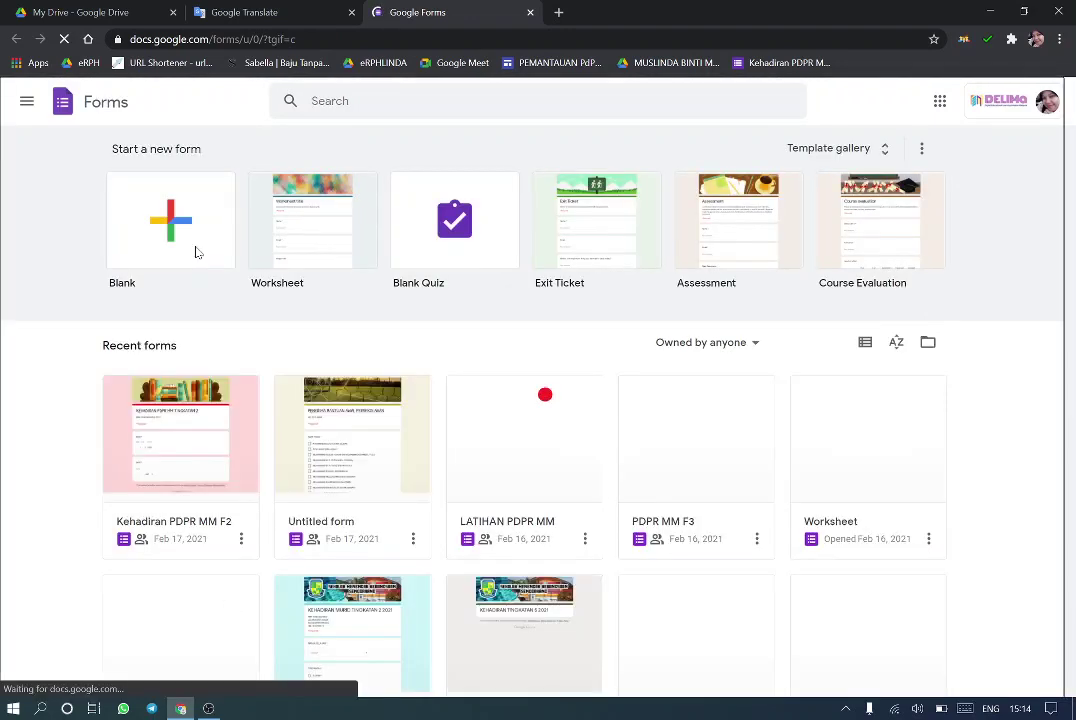
left_click(192, 205)
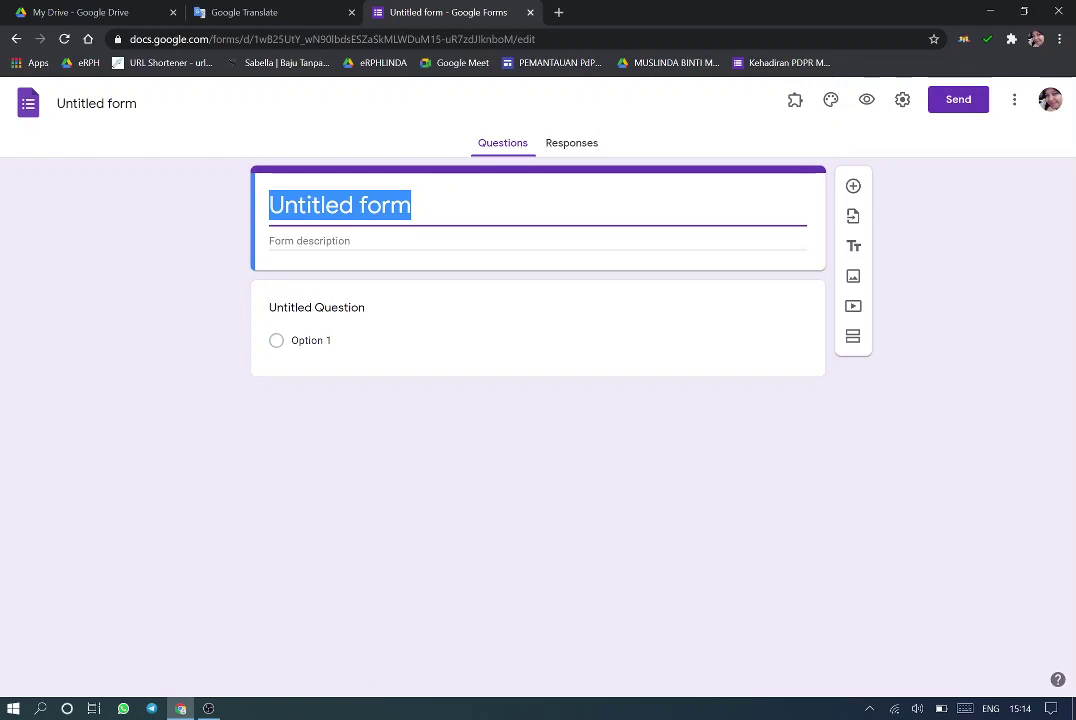
Title the form 'LATIHAN MM KELAS 1 ABQARI' and enter the teacher's name as the description
type("pdp")
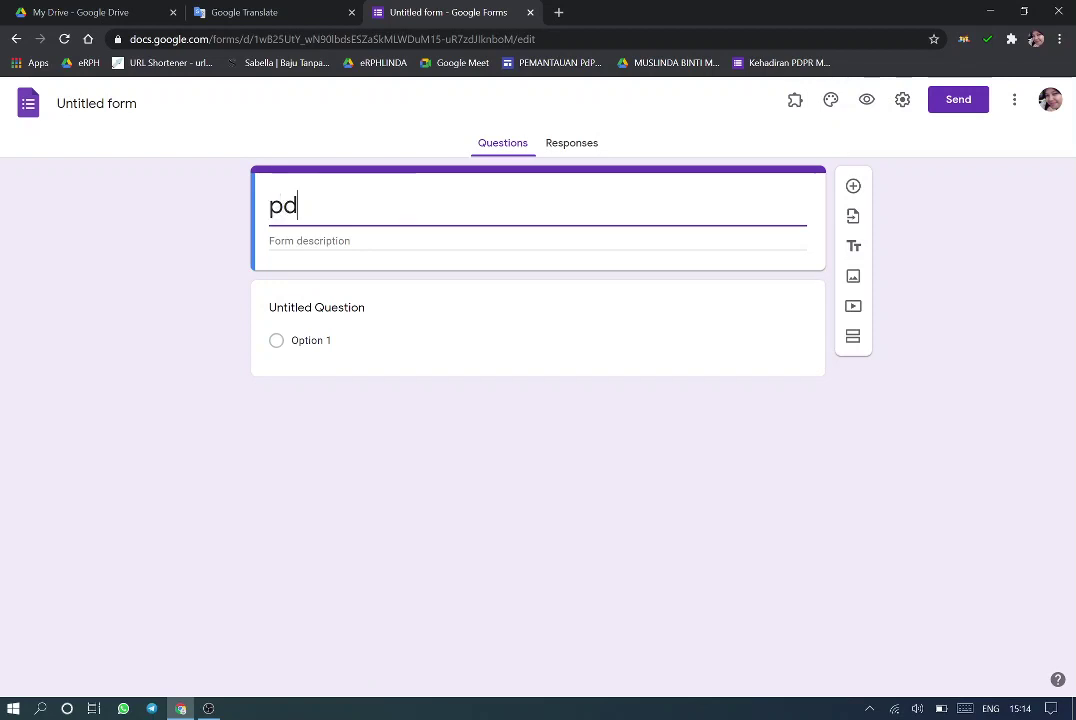
key("BackSpace")
key("BackSpace")
key("BackSpace")
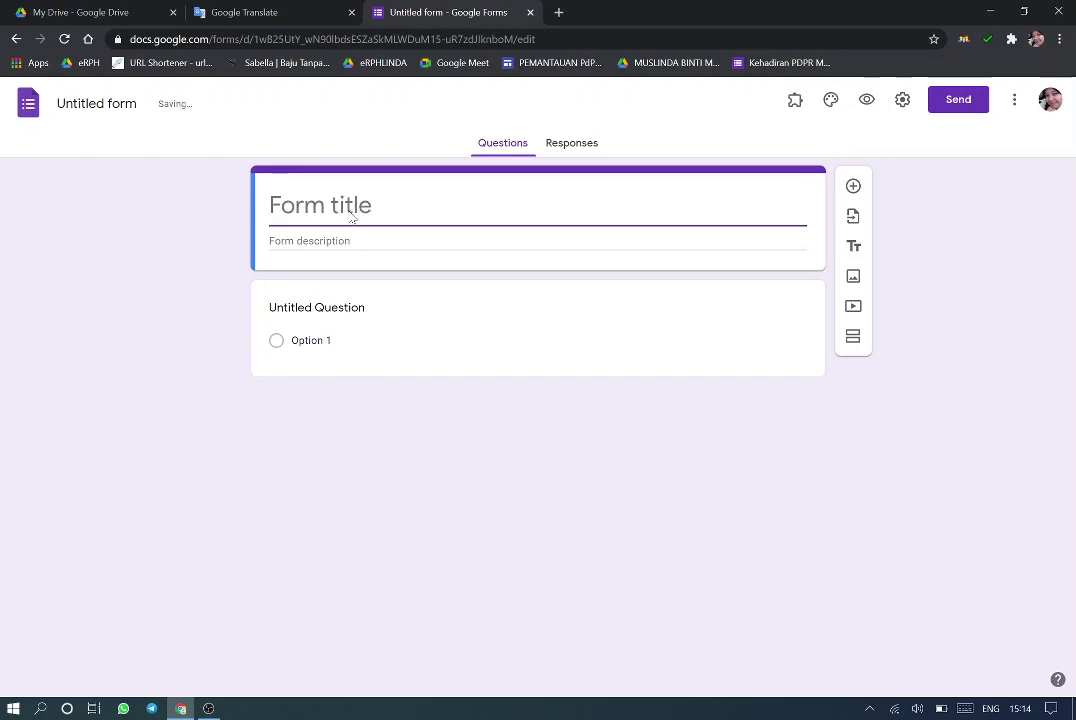
type("la")
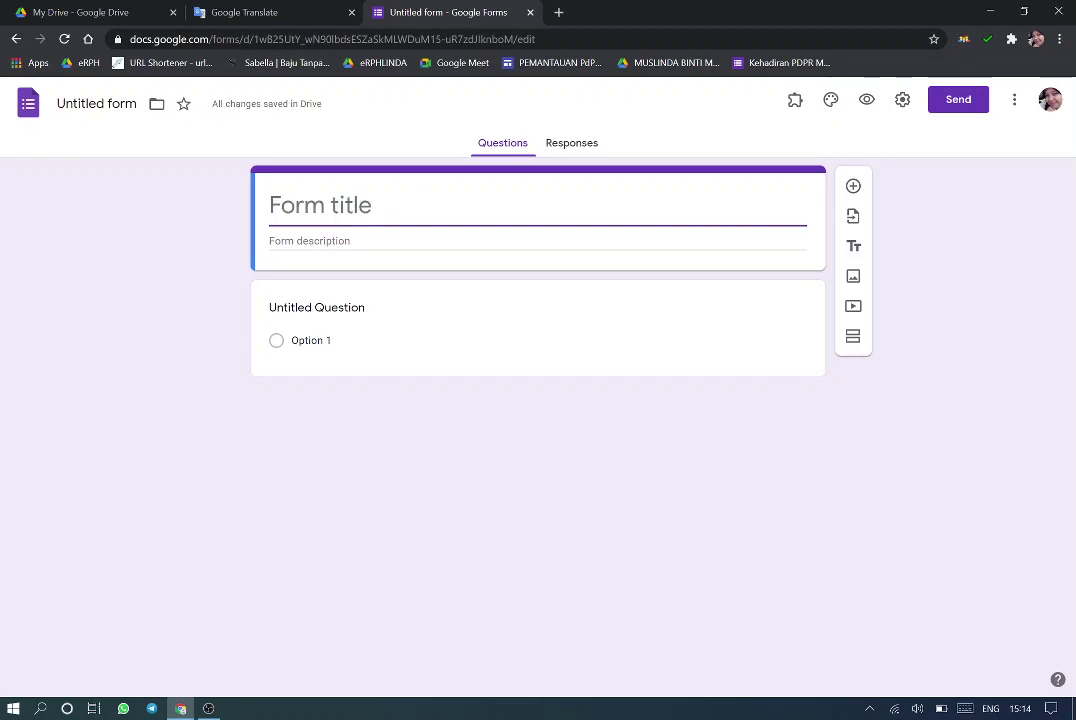
type("LATIHAN")
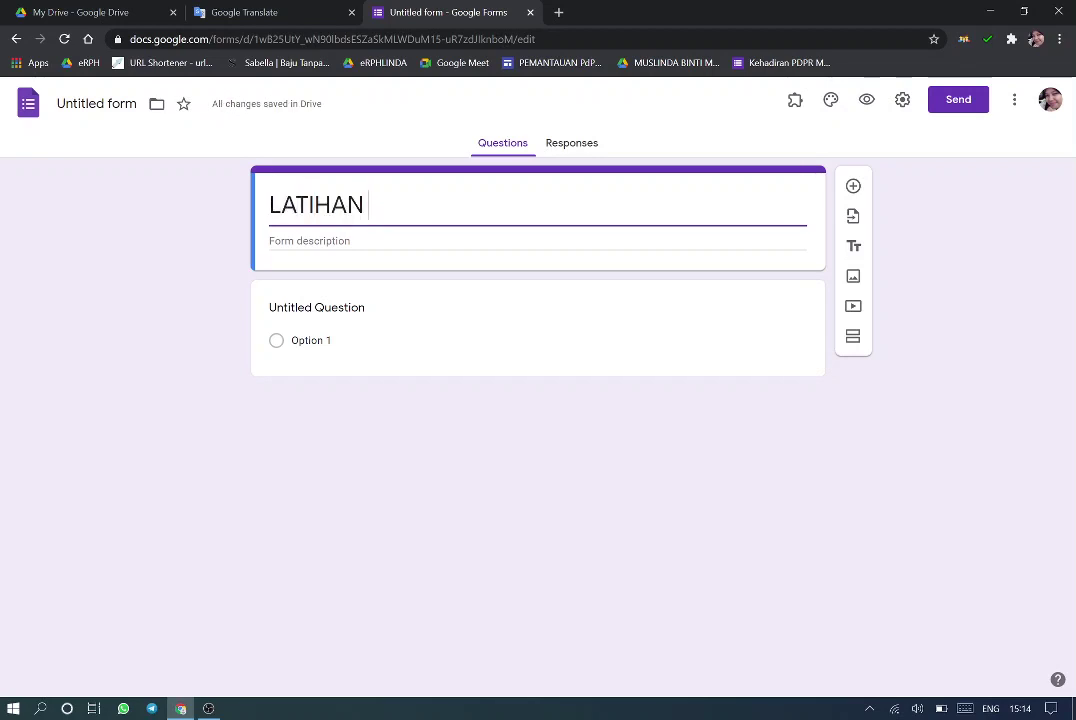
type(" KELA")
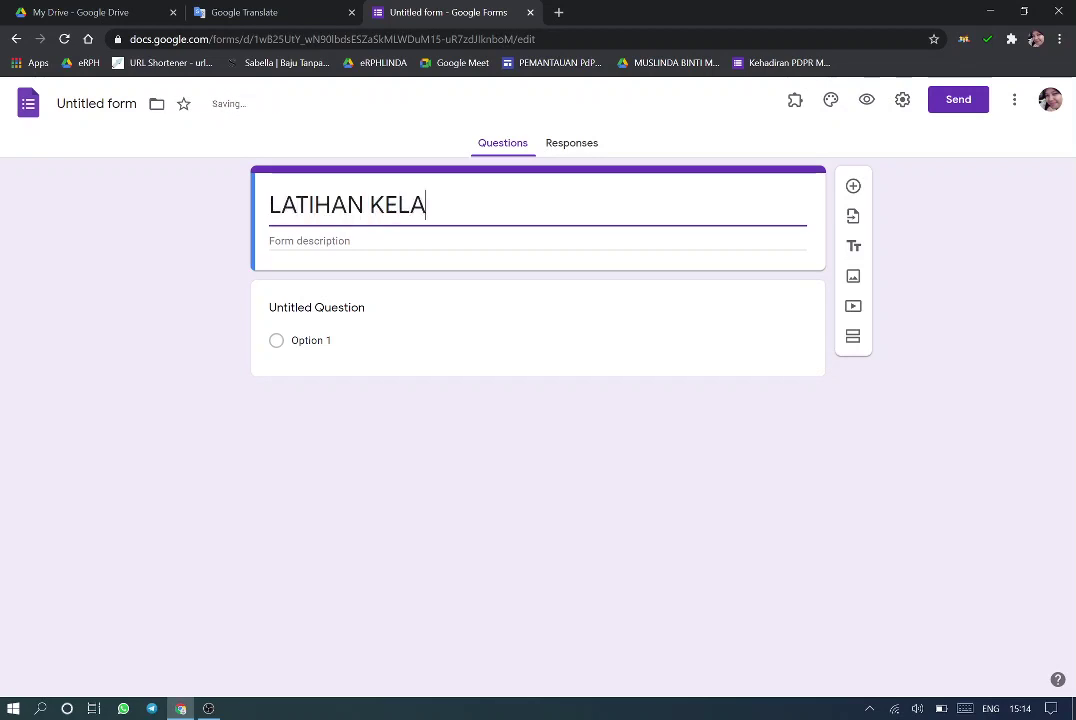
type("S 1 ABQARI")
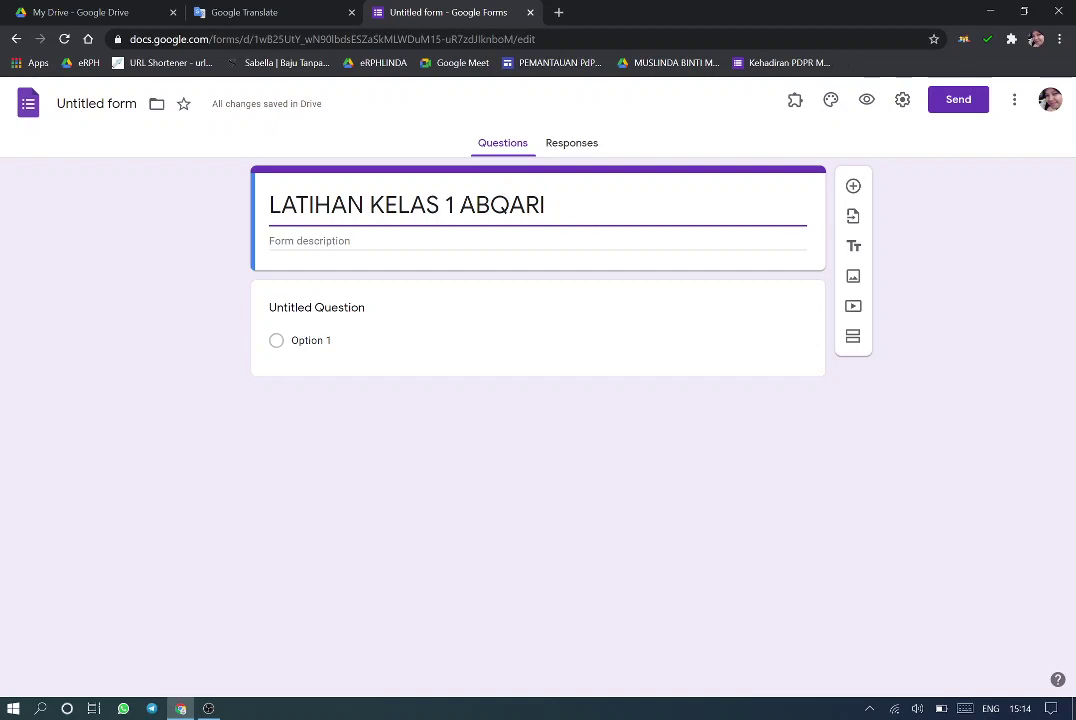
left_click(370, 204)
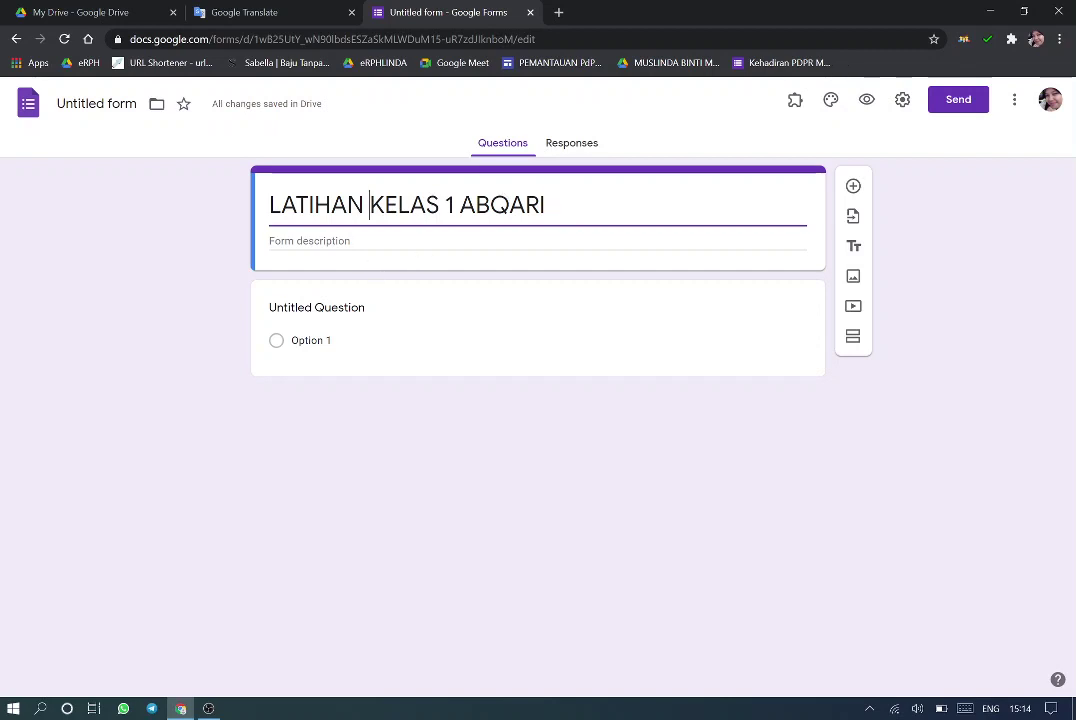
type("MM ")
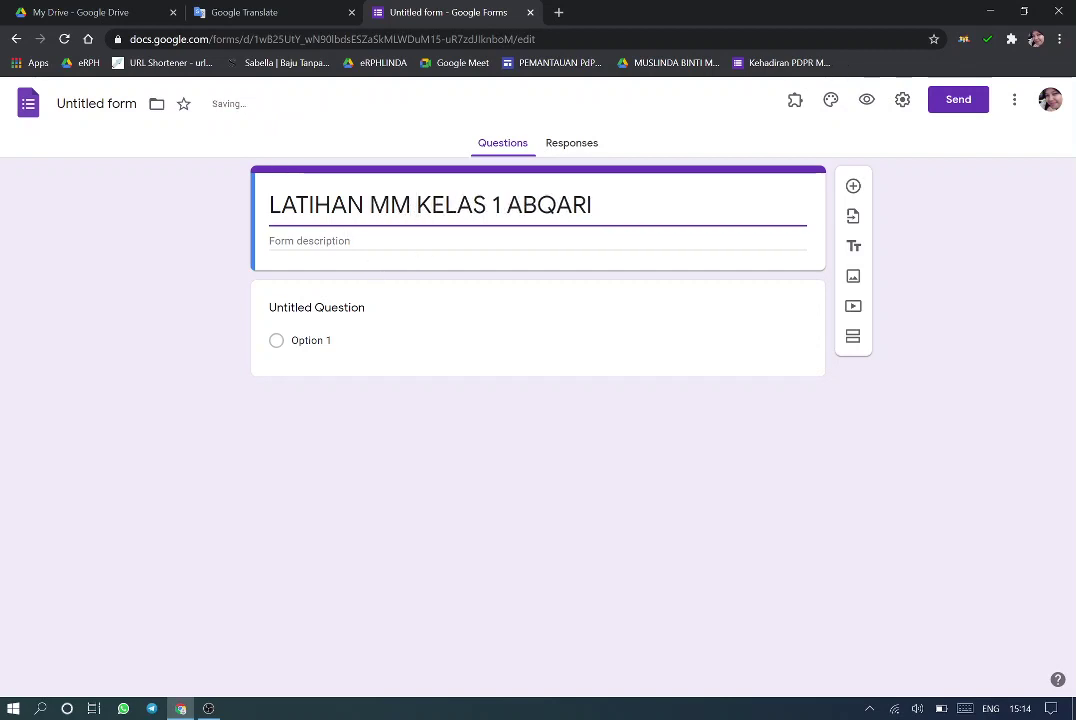
type("CG ")
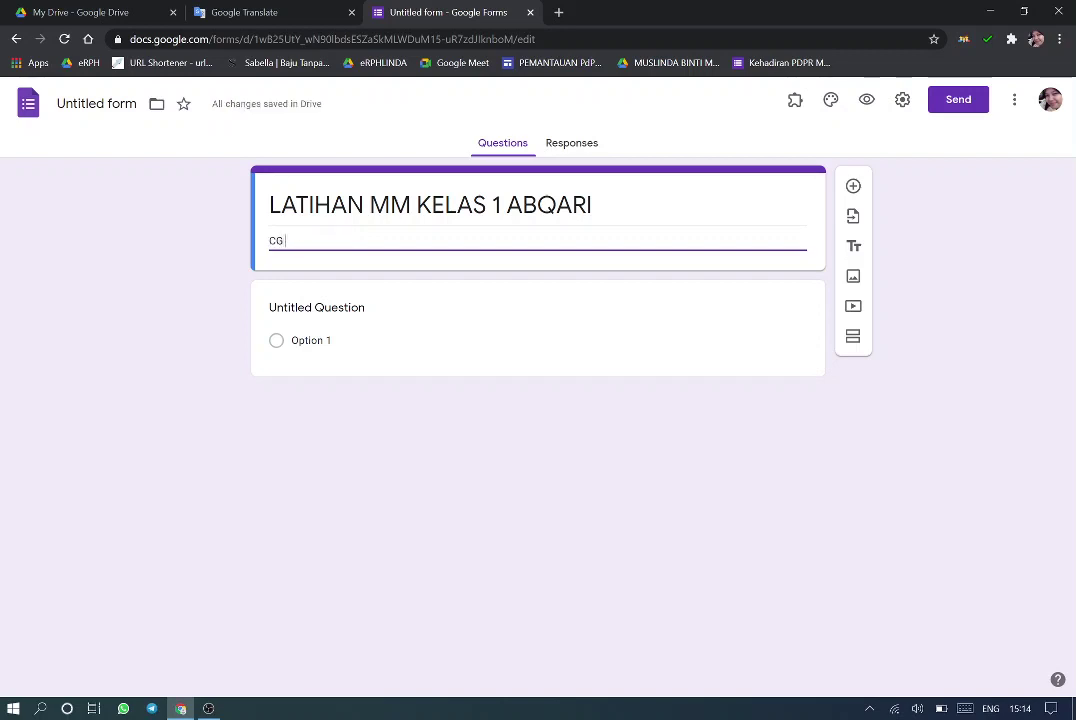
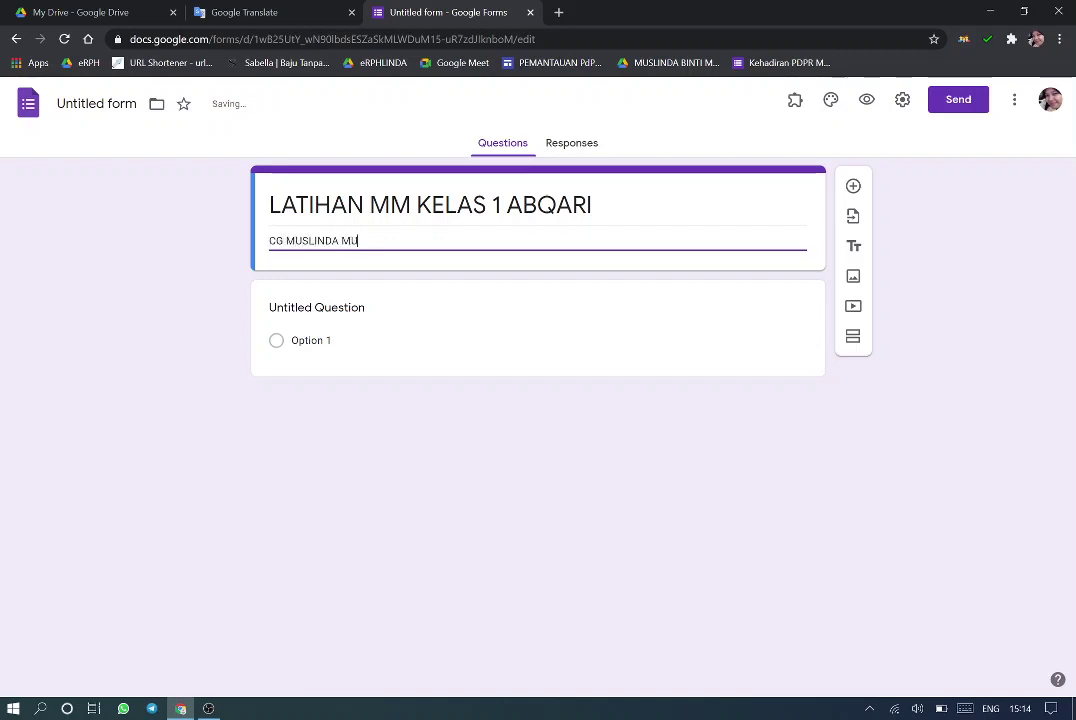
Rename the first question DATE and make it required
left_click(337, 313)
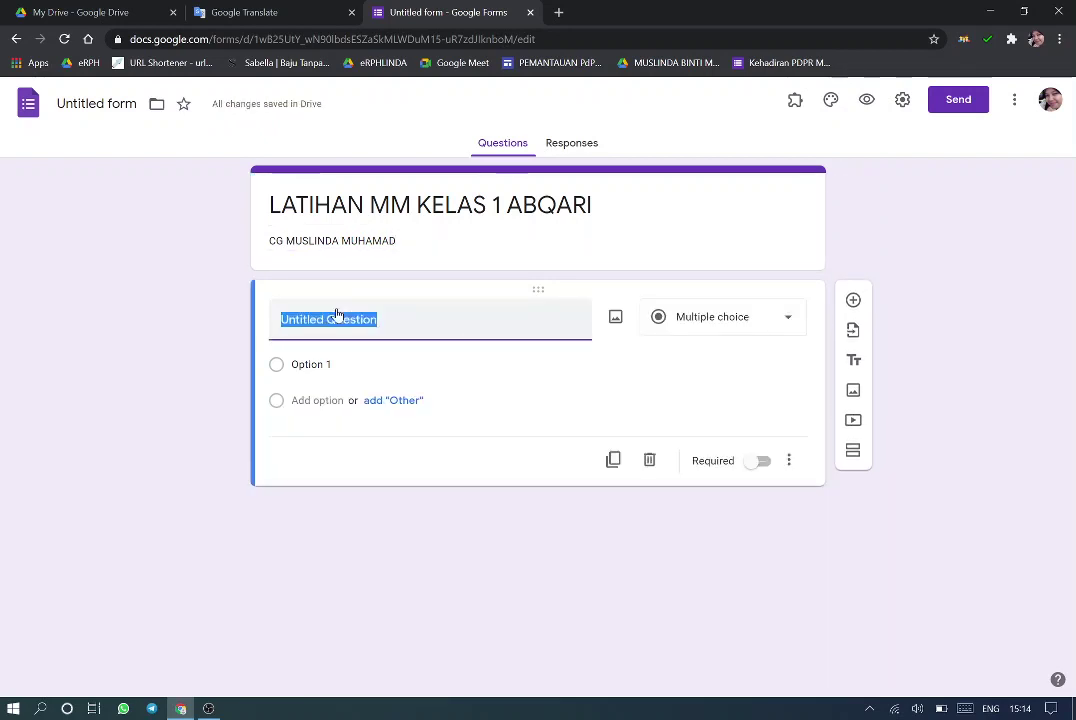
type("DATE")
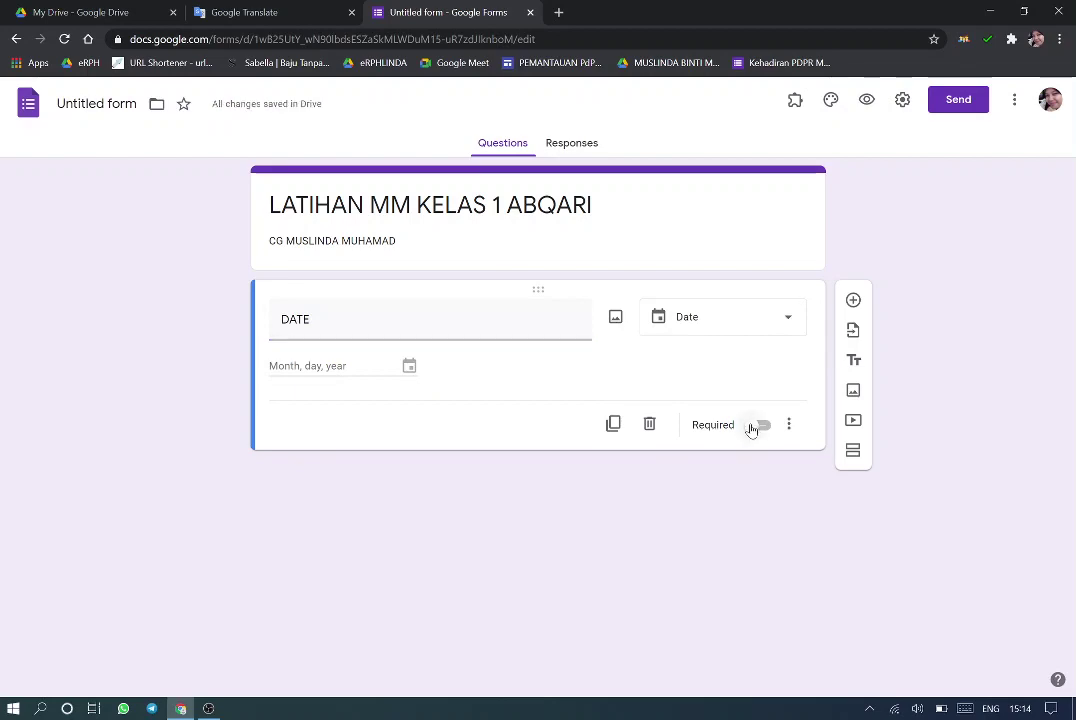
left_click(752, 426)
Add a NAMA MURID question answered from a Dropdown
left_click(852, 302)
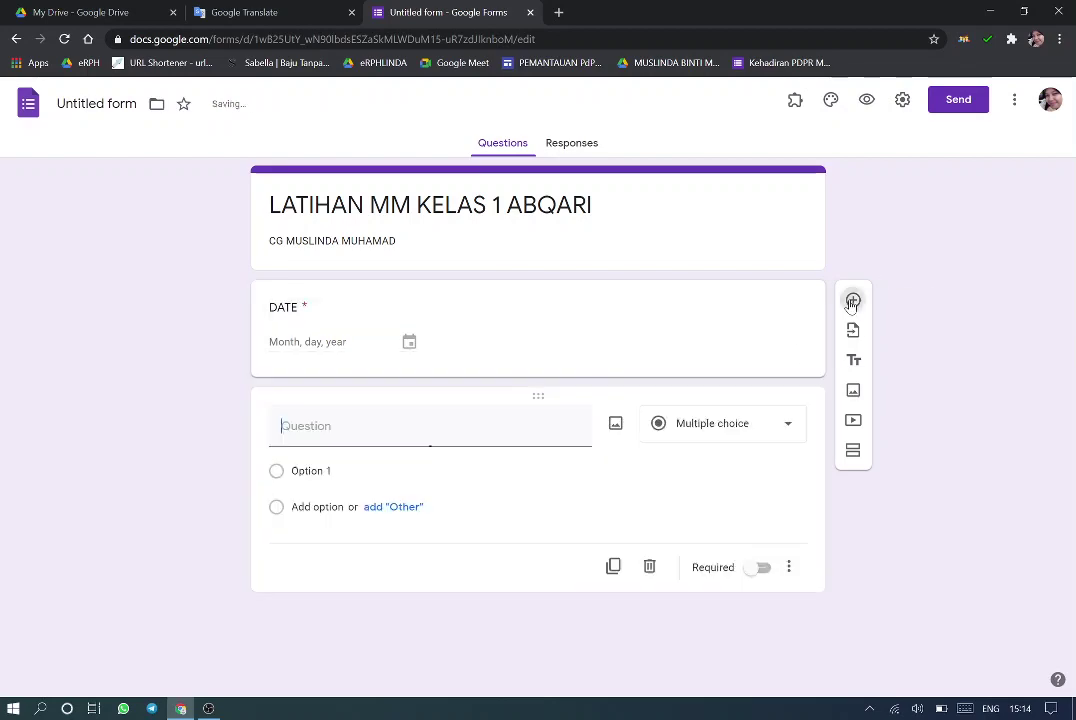
type("NAMA MURID")
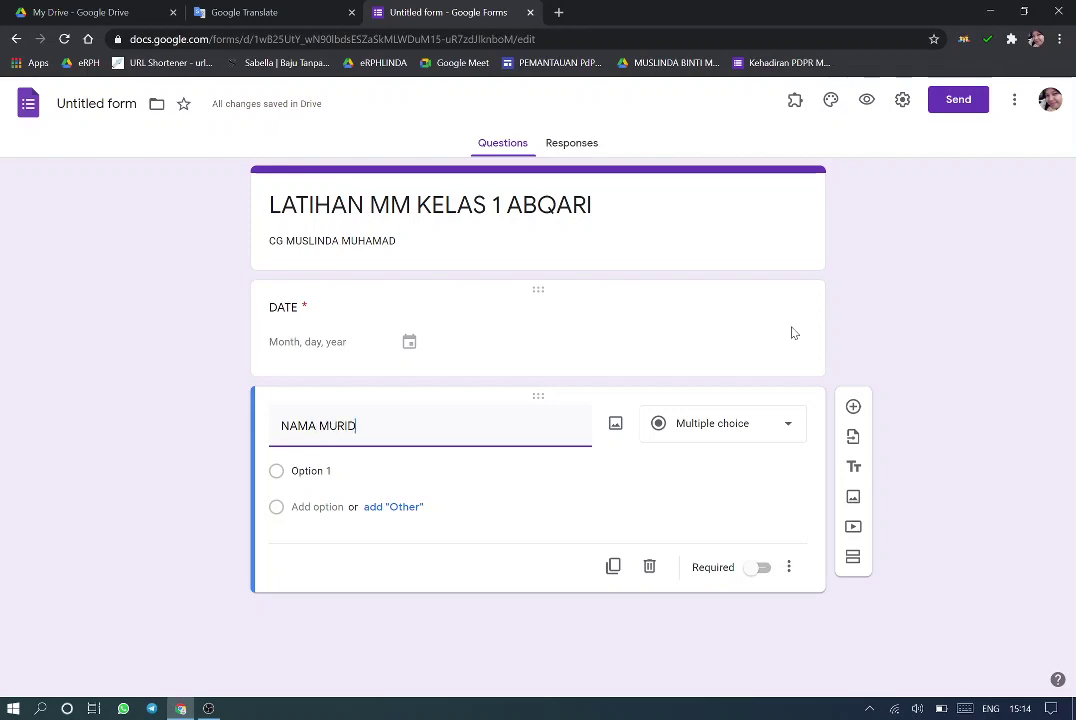
left_click(789, 438)
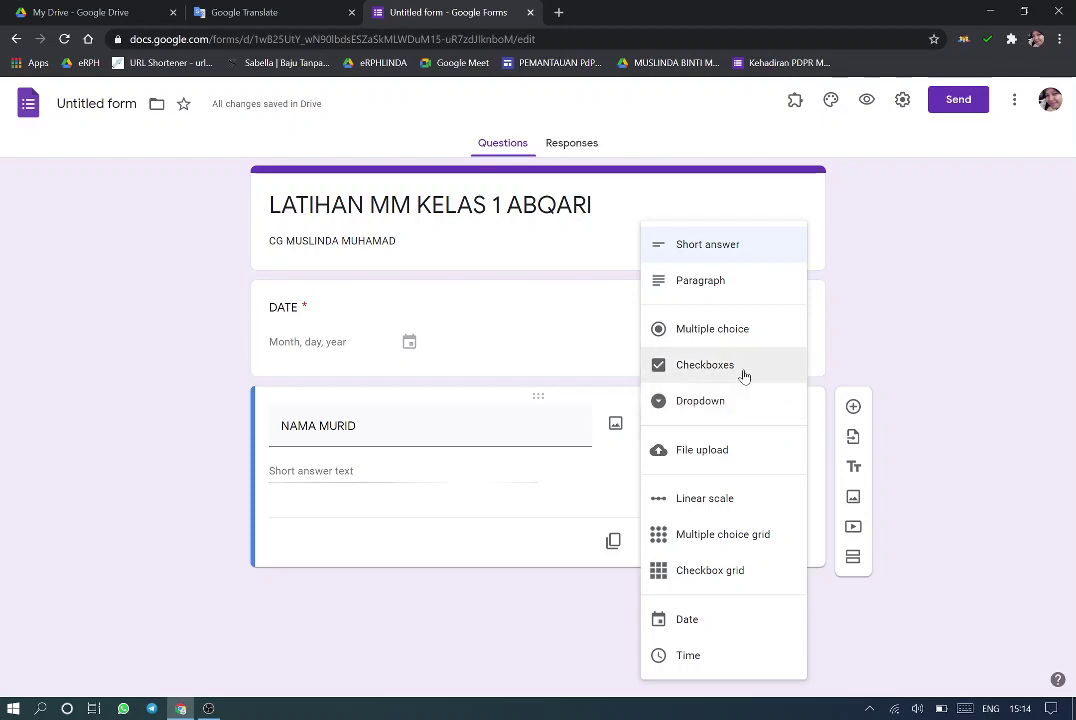
left_click(742, 401)
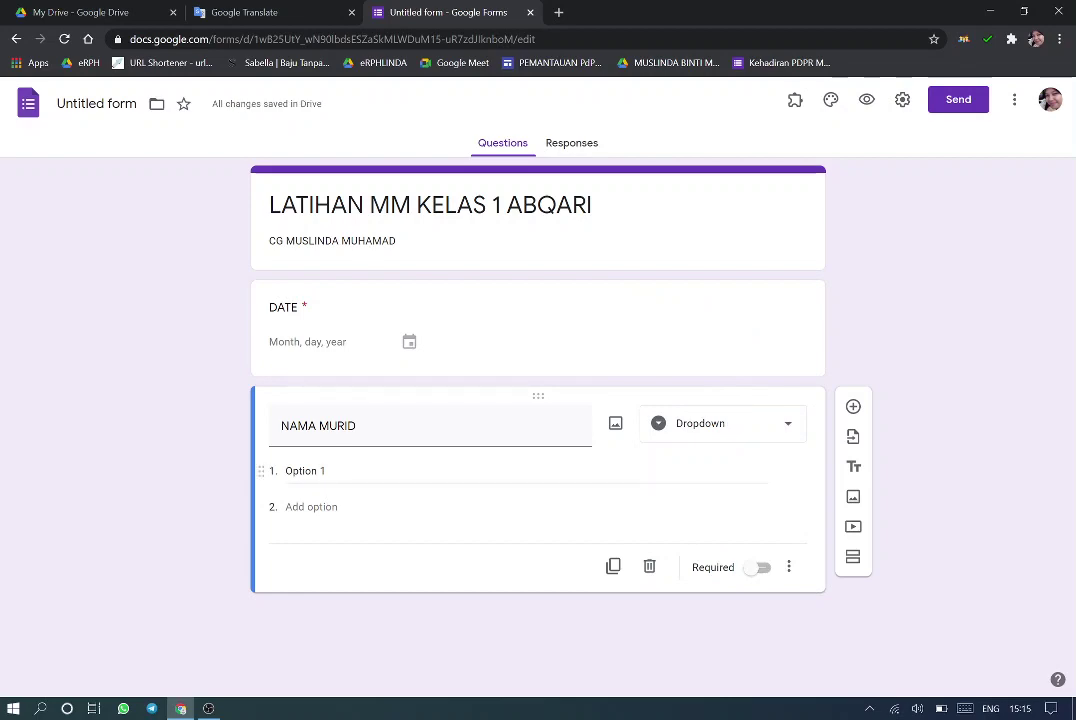
left_click(1072, 706)
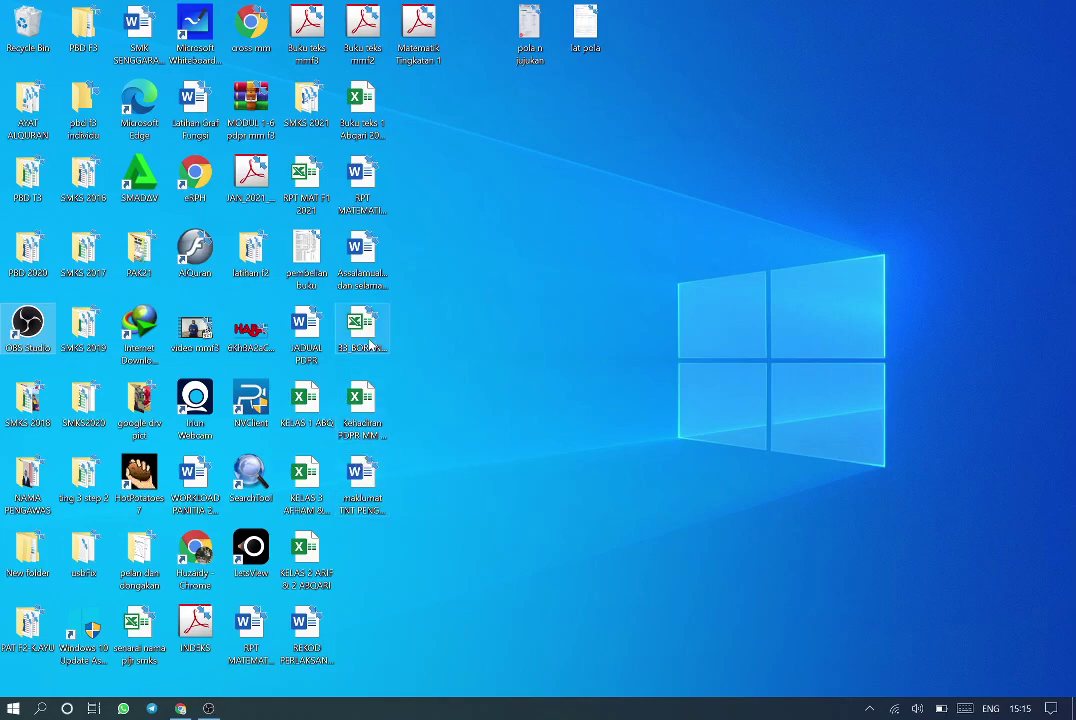
Open the KELAS 1 ABQ workbook and copy the 38 student names in C6:C43
double_click(307, 405)
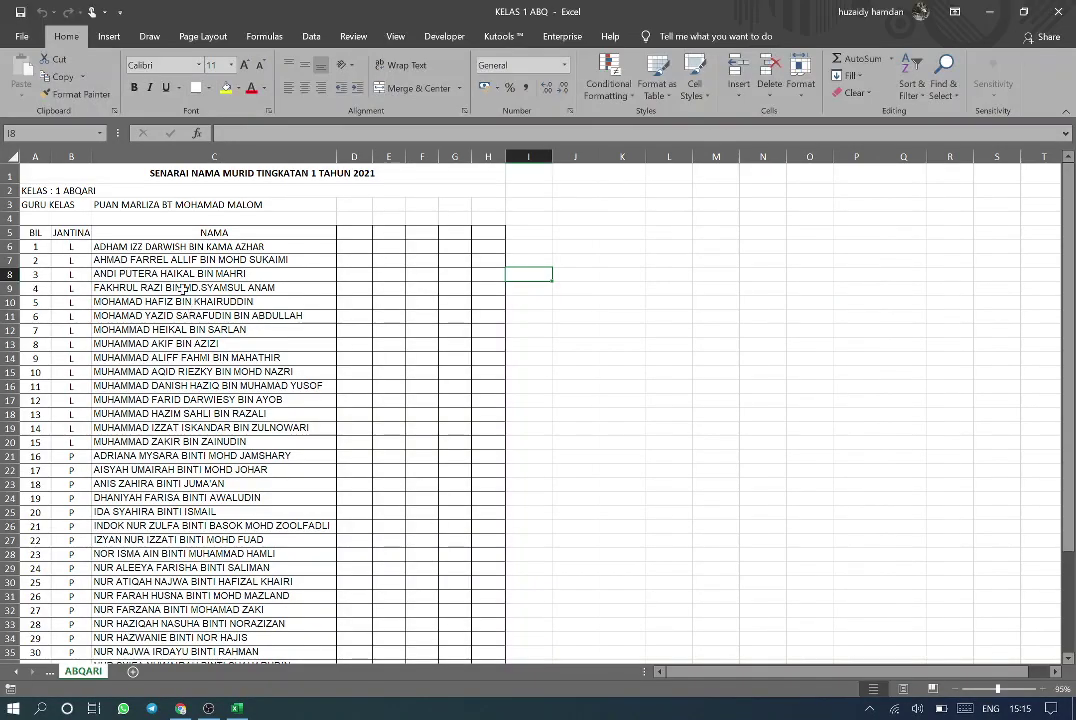
left_click_drag(179, 246, 181, 632)
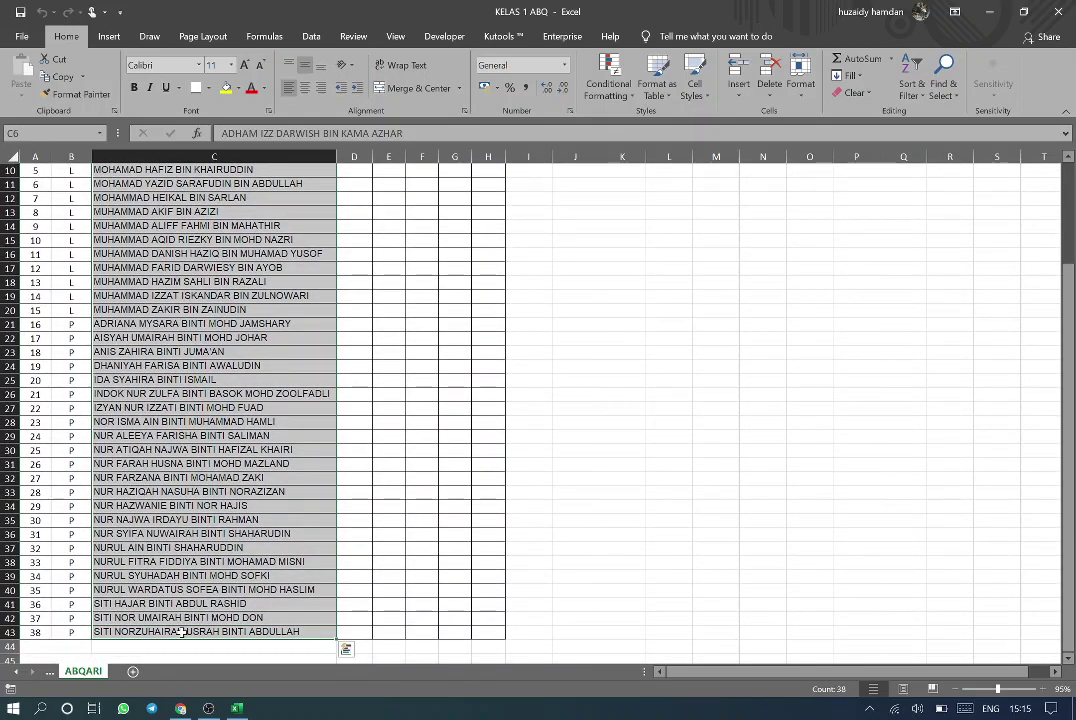
key("ctrl+c")
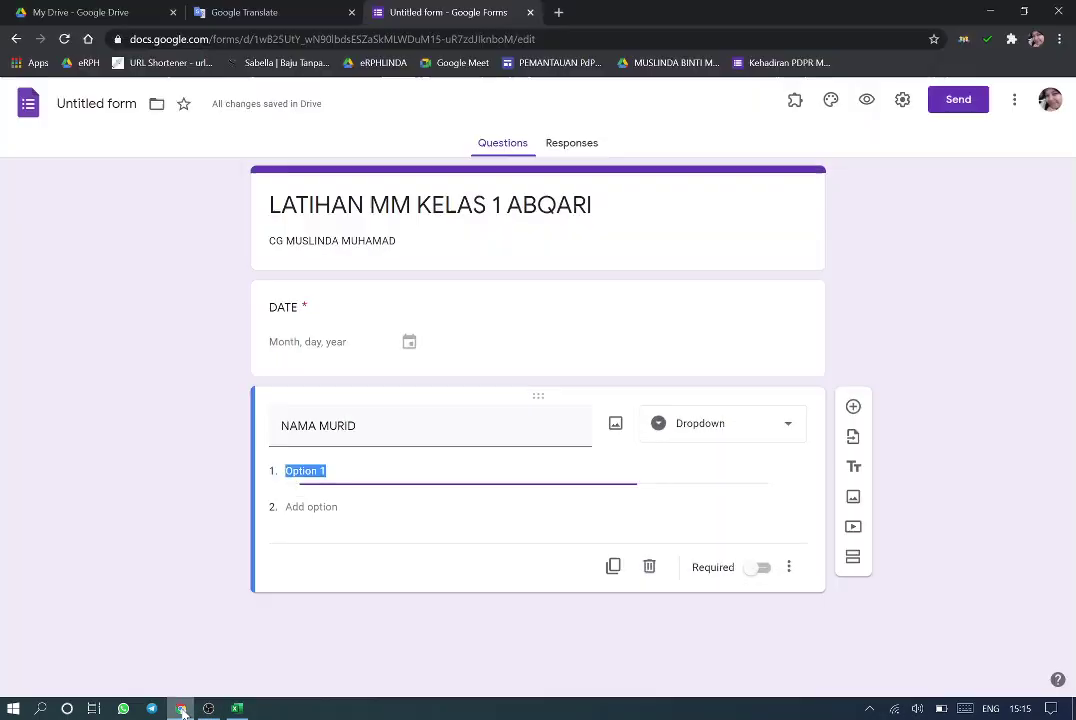
Paste the 38 student names as NAMA MURID dropdown options and make the question required
left_click(180, 708)
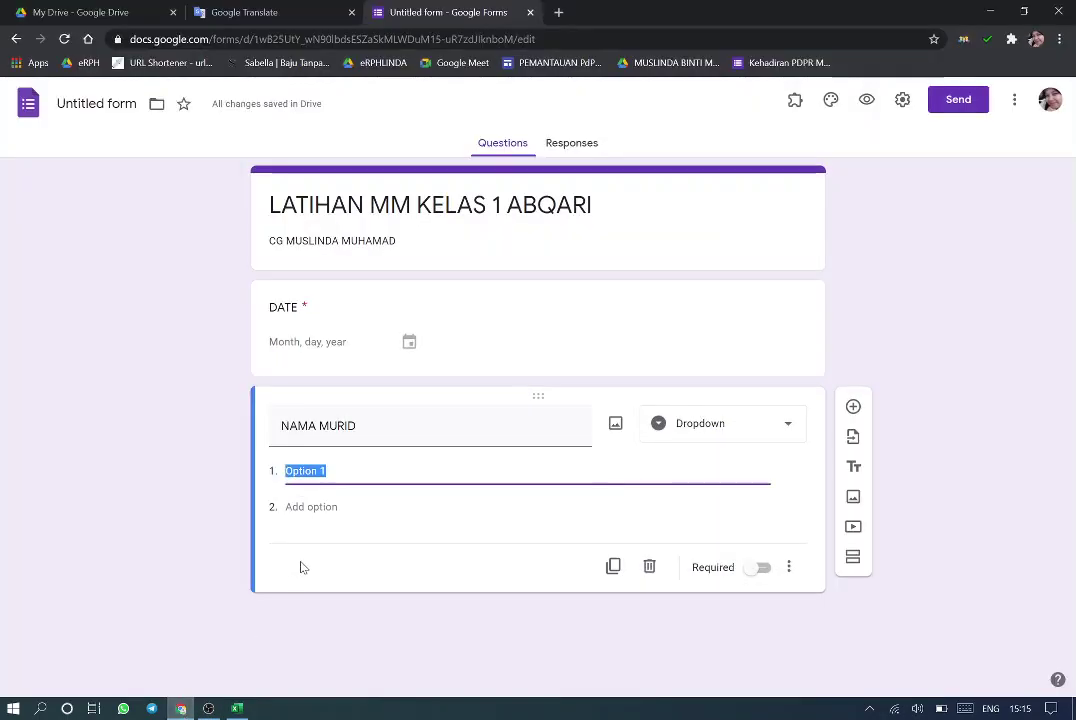
key("ctrl+v")
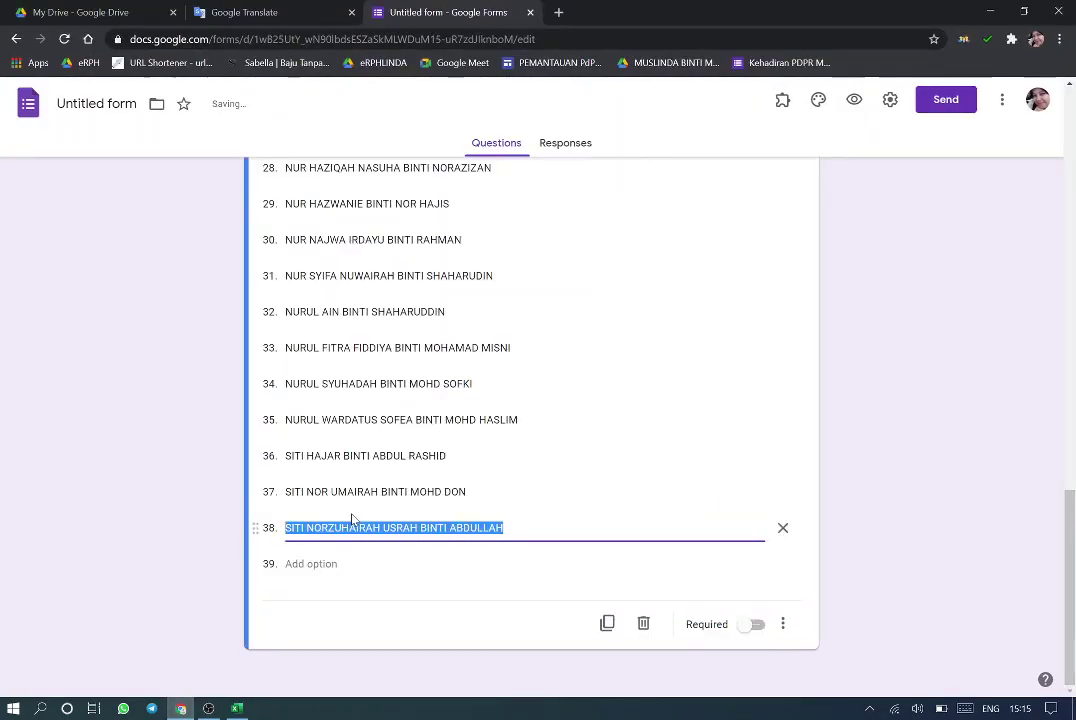
mouse_move(1072, 583)
left_mouse_down()
mouse_move(1072, 250)
mouse_move(1072, 603)
left_mouse_up()
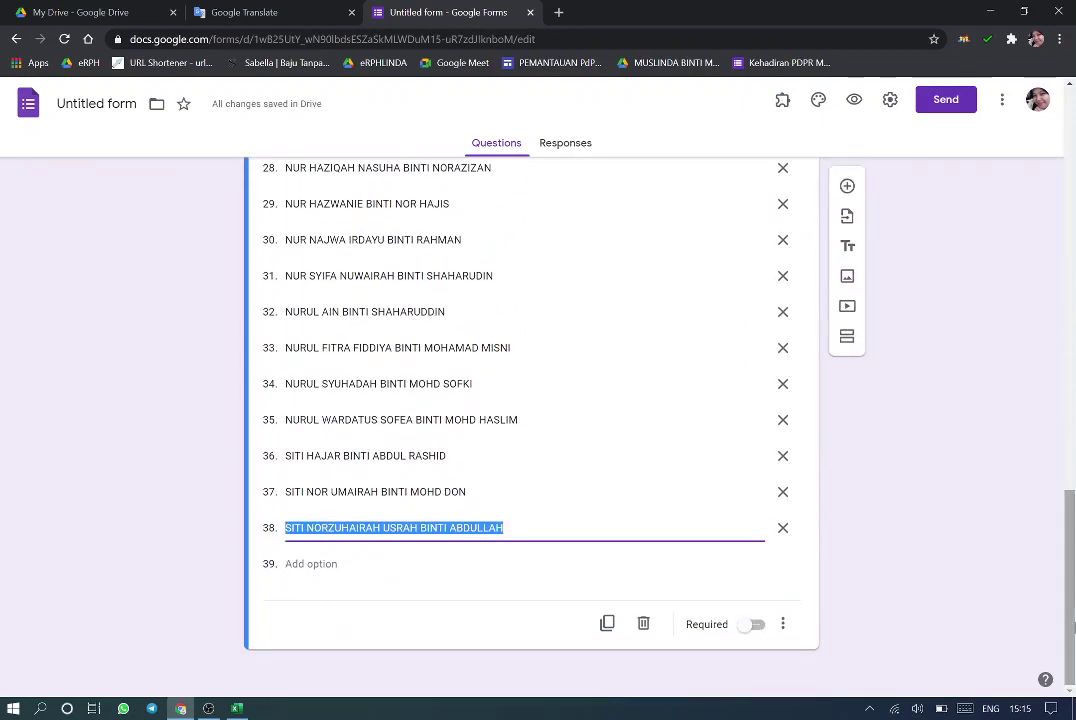
left_click(752, 625)
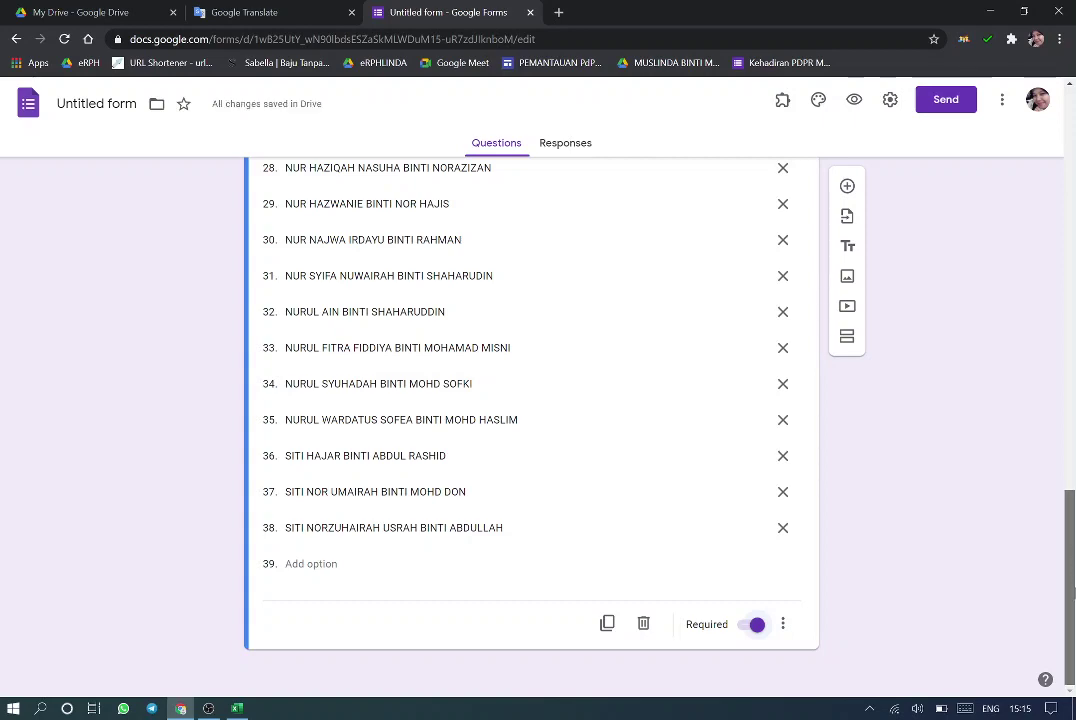
left_click_drag(1072, 563, 1072, 130)
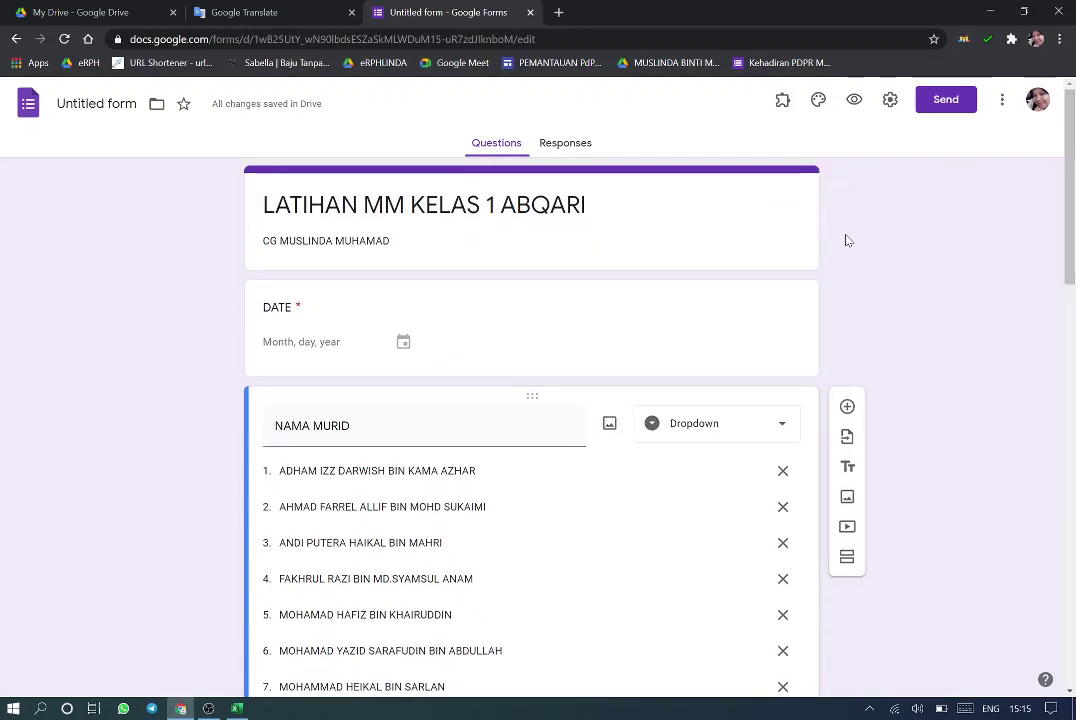
left_click(711, 238)
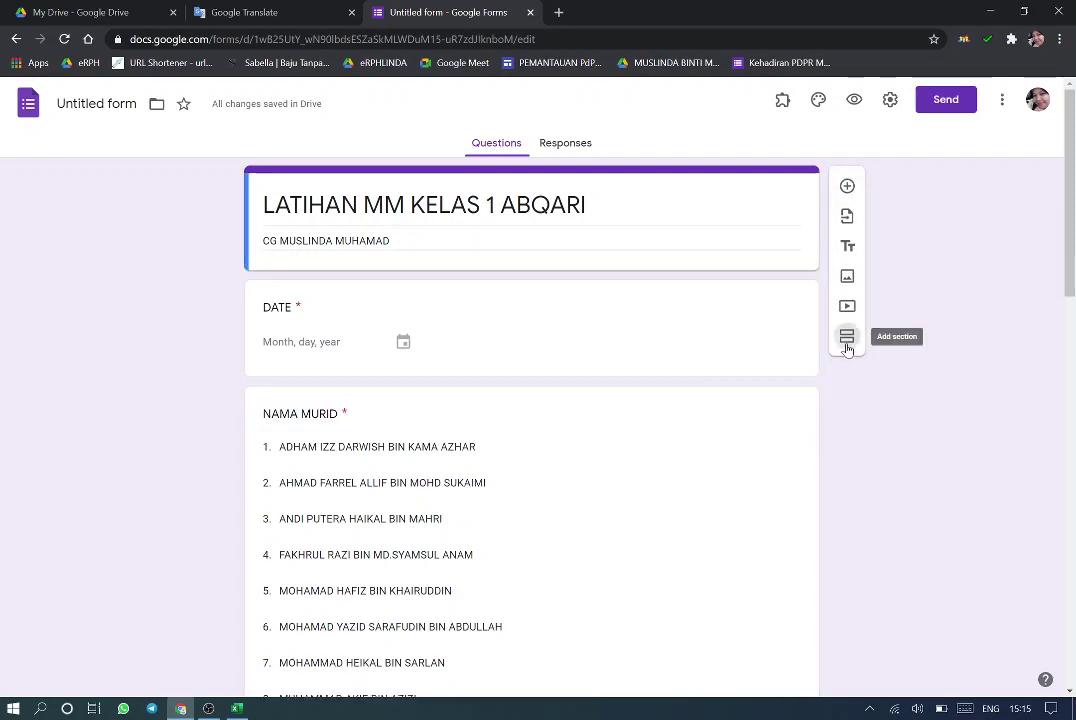
Add a second section, keeping DATE and NAMA MURID in section 1
left_click(847, 341)
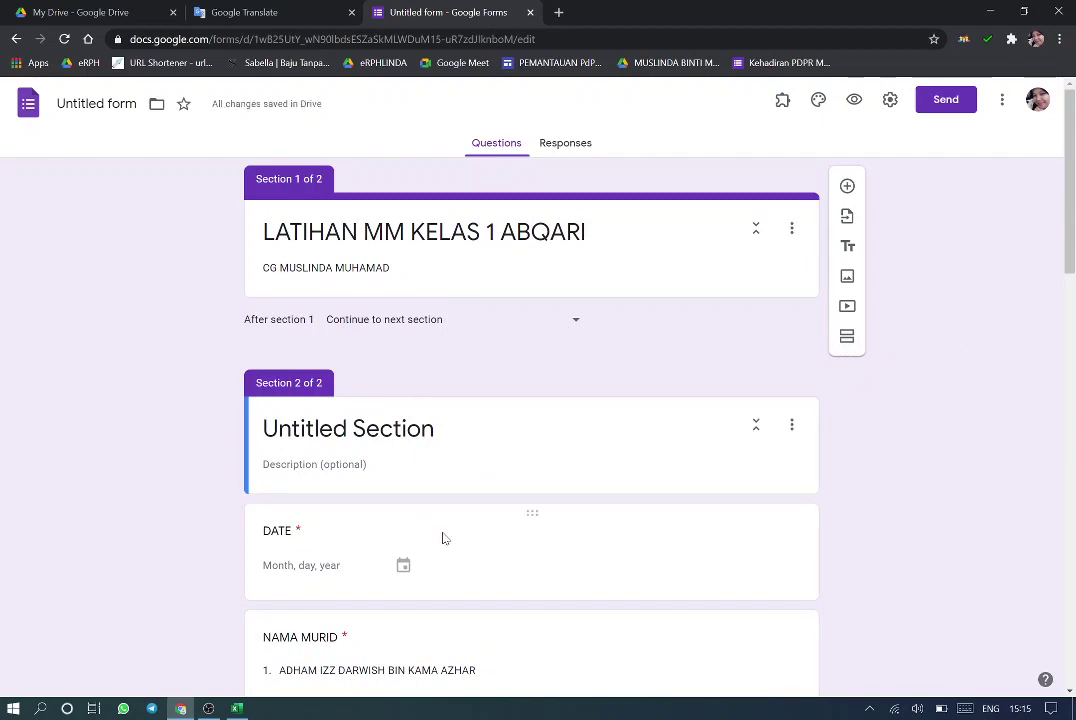
left_click_drag(562, 516, 565, 323)
left_click_drag(543, 514, 543, 322)
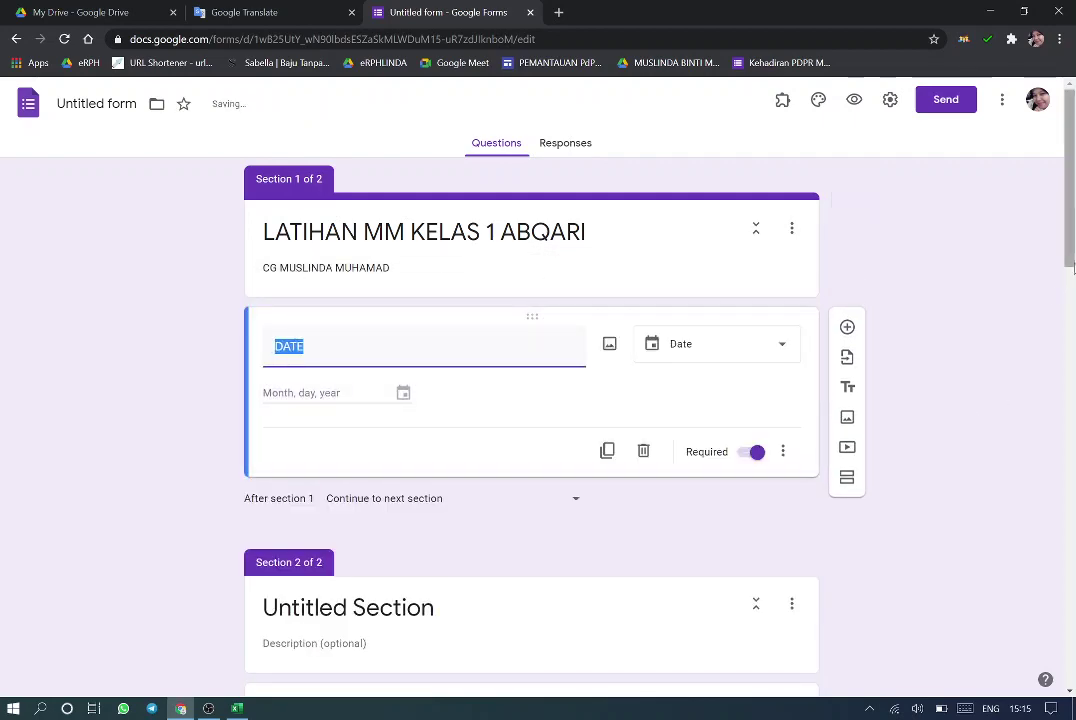
scroll(560, 400, "down", 3)
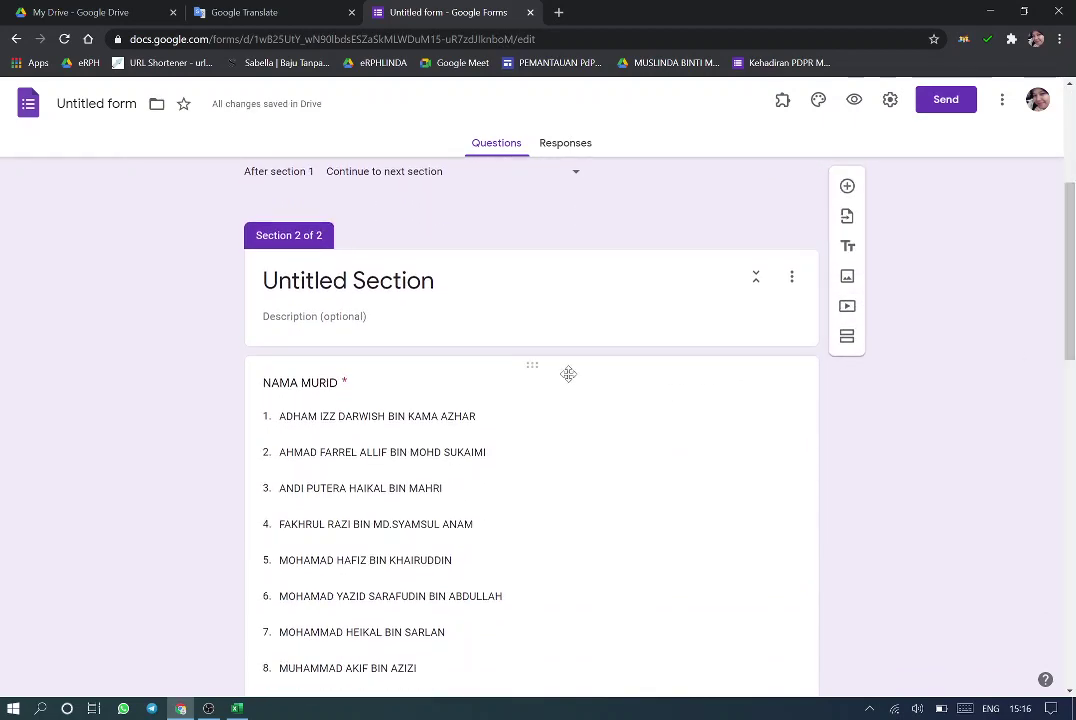
left_click_drag(567, 368, 565, 456)
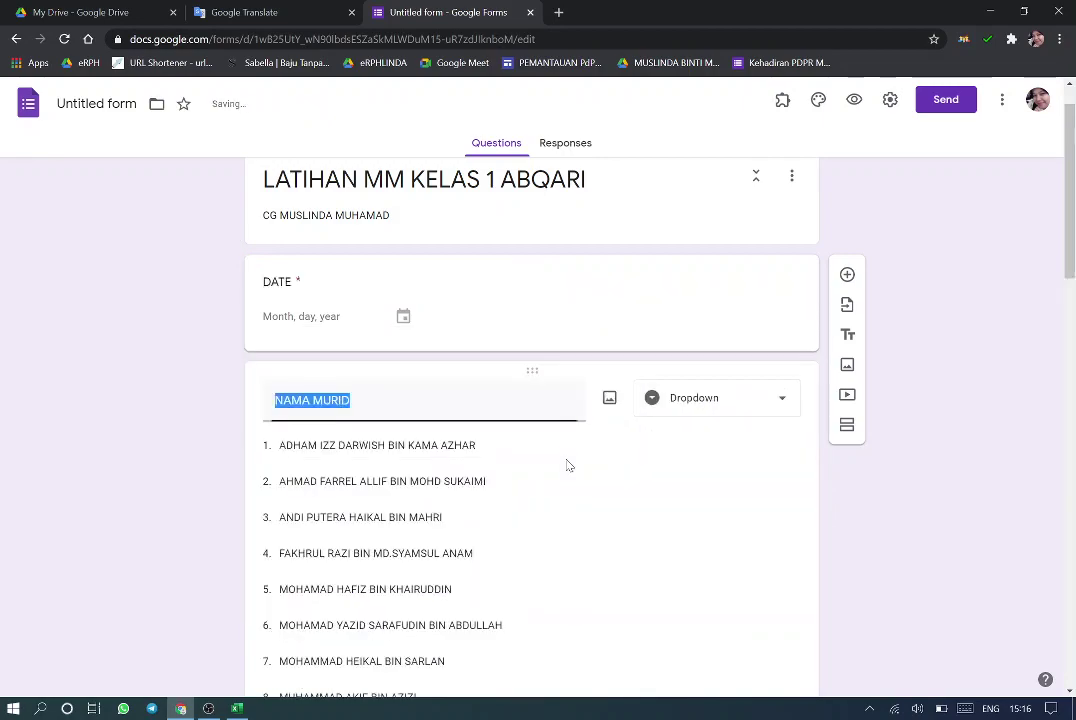
left_click_drag(1070, 296, 1070, 665)
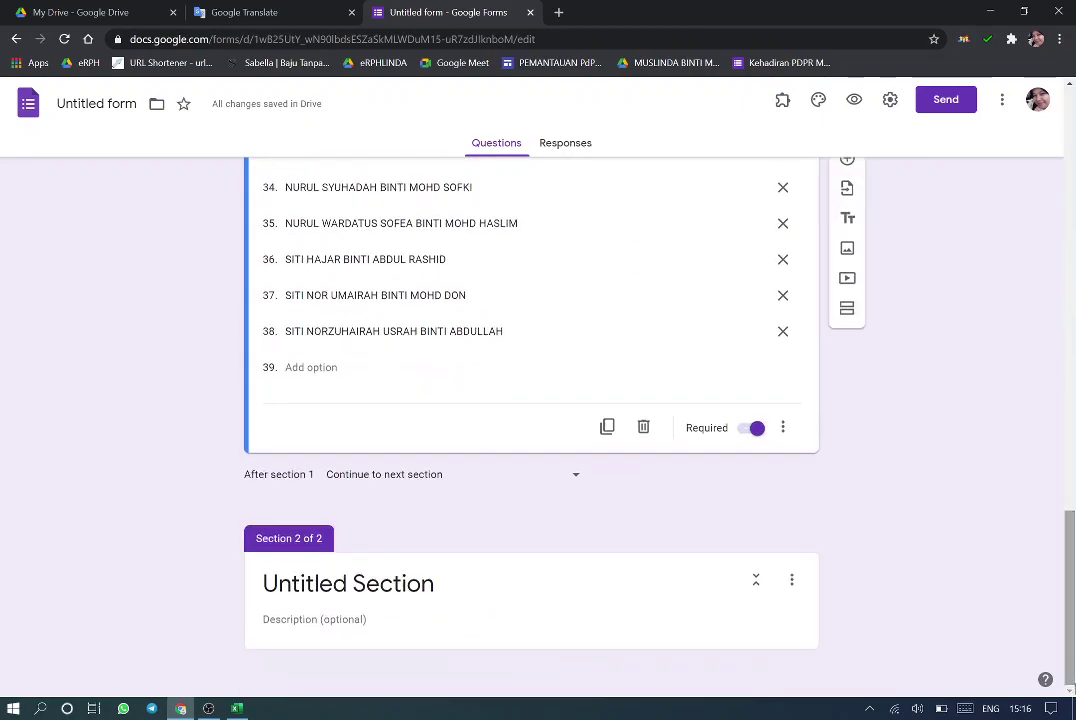
Keep section 1 set to 'Continue to next section'
left_click(575, 479)
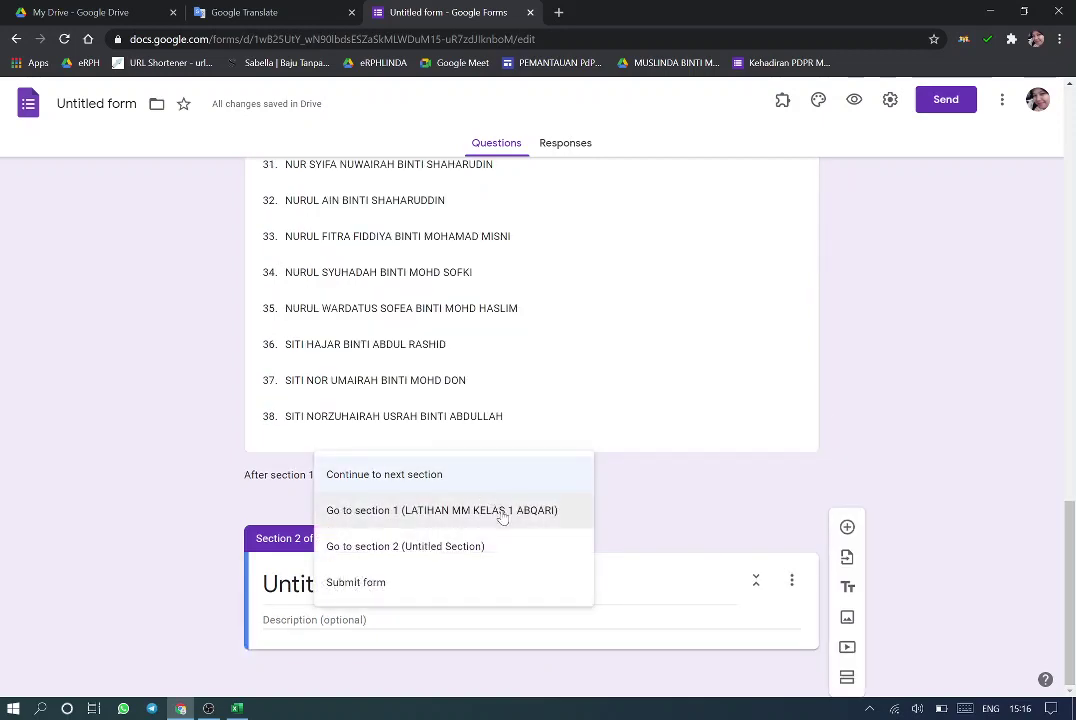
left_click(409, 478)
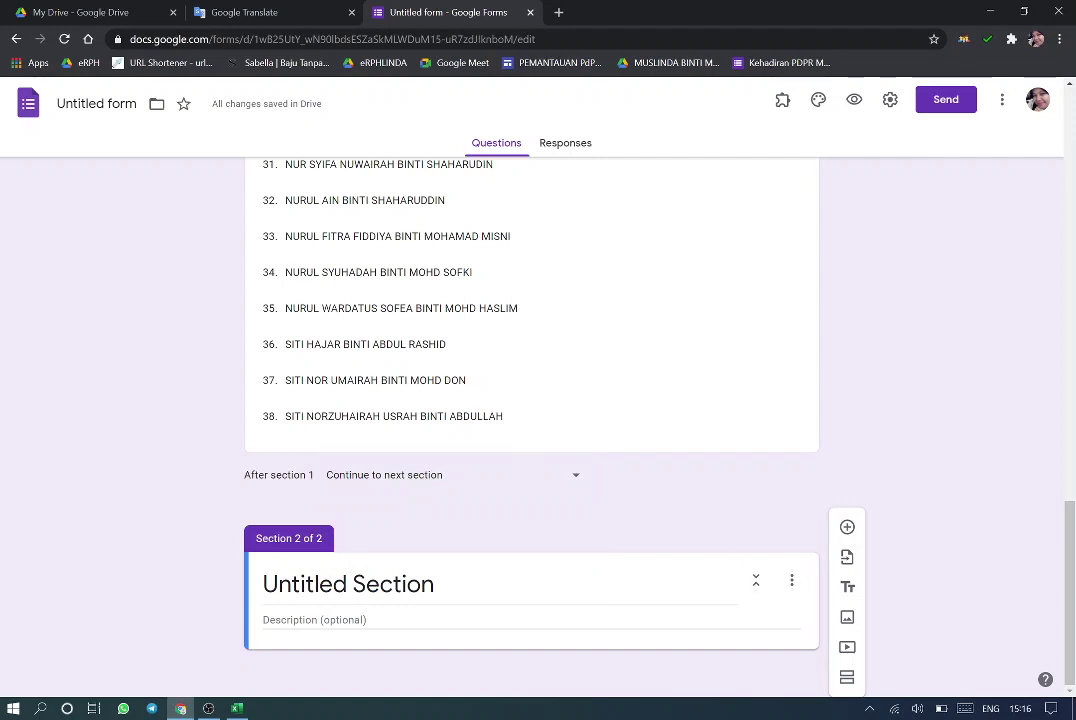
left_click(237, 708)
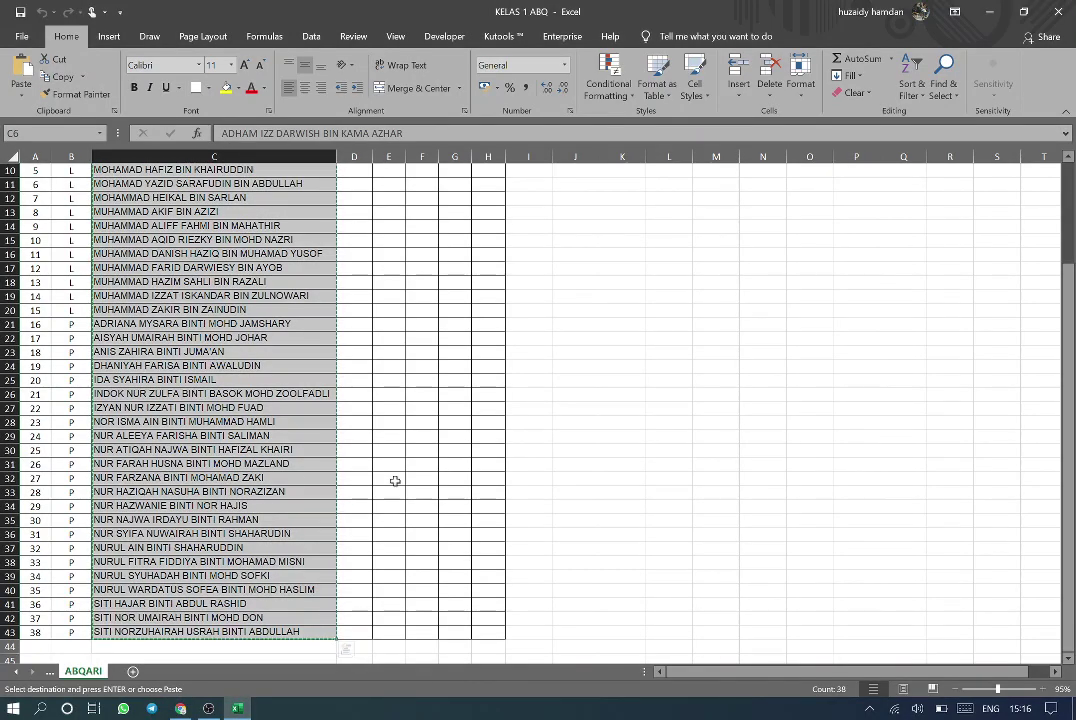
Select the full text of cell C6 and copy the first student's name
scroll(294, 220, "up", 3)
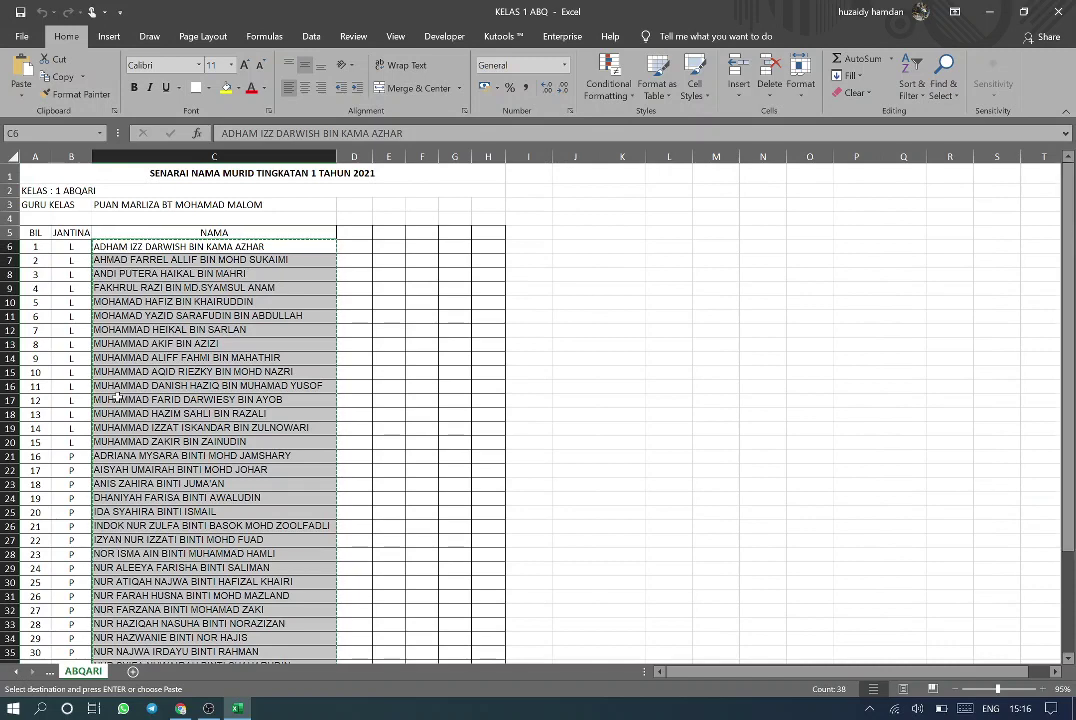
double_click(288, 246)
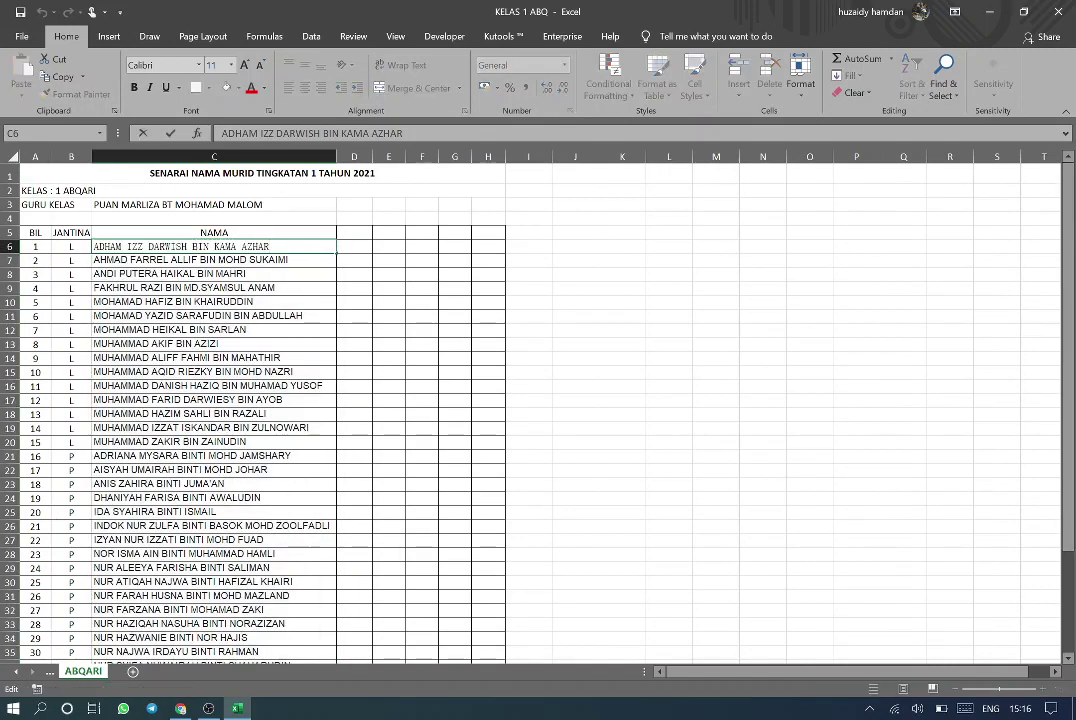
left_click(288, 284)
left_click(281, 246)
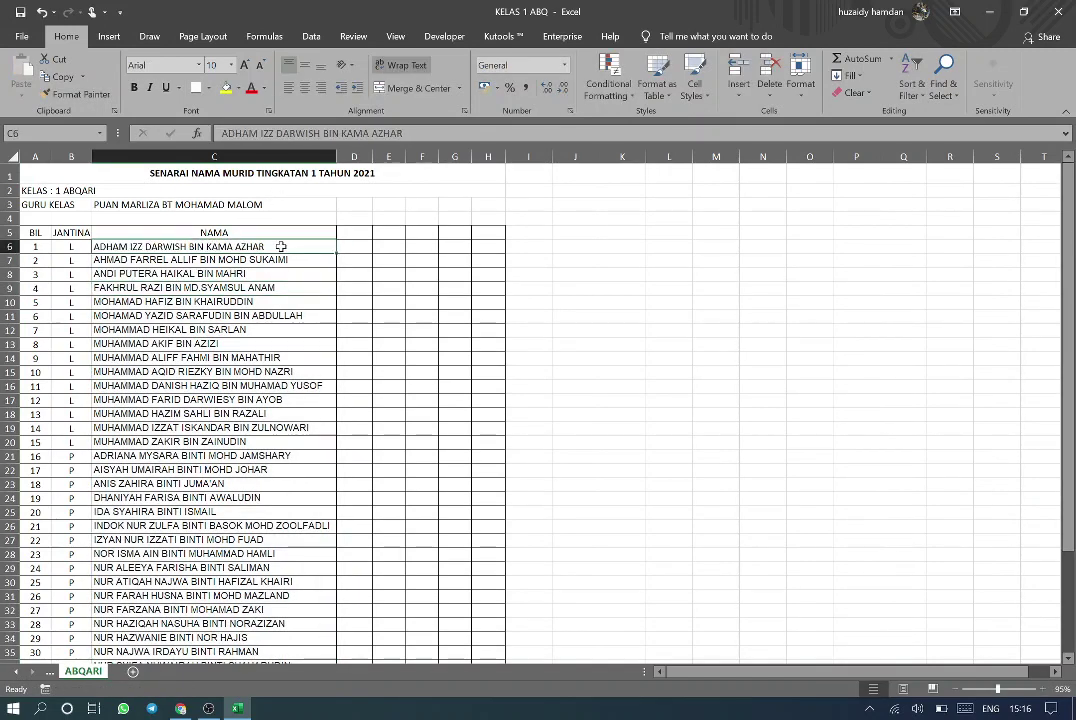
left_click_drag(272, 246, 86, 245)
key("ctrl+c")
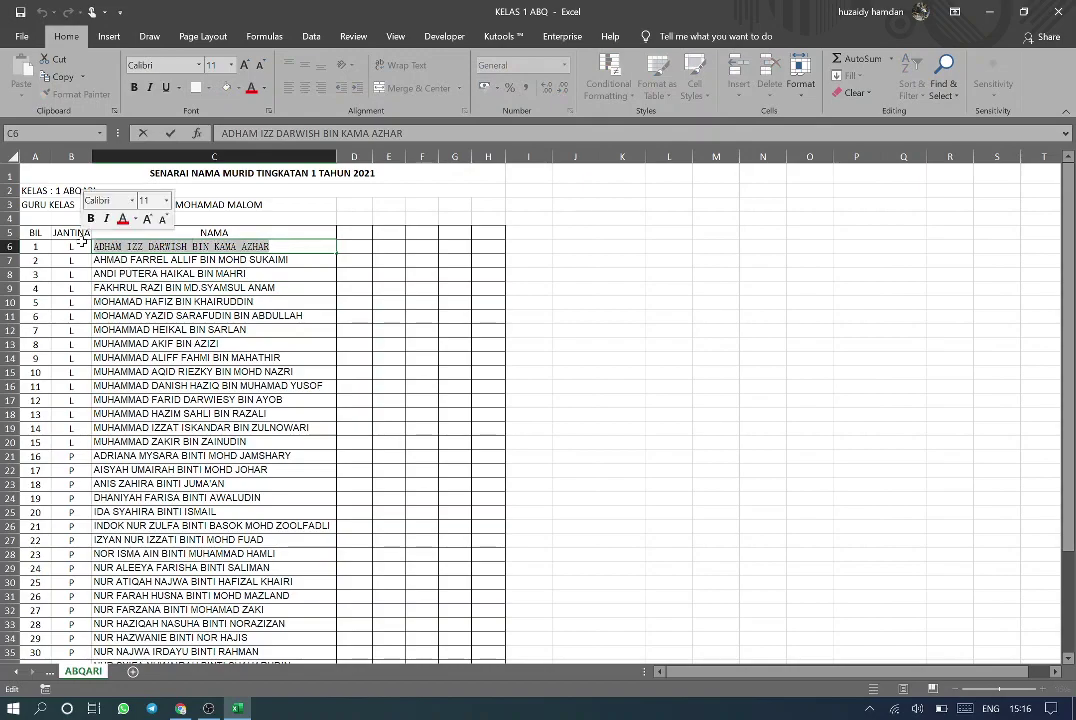
left_click(208, 708)
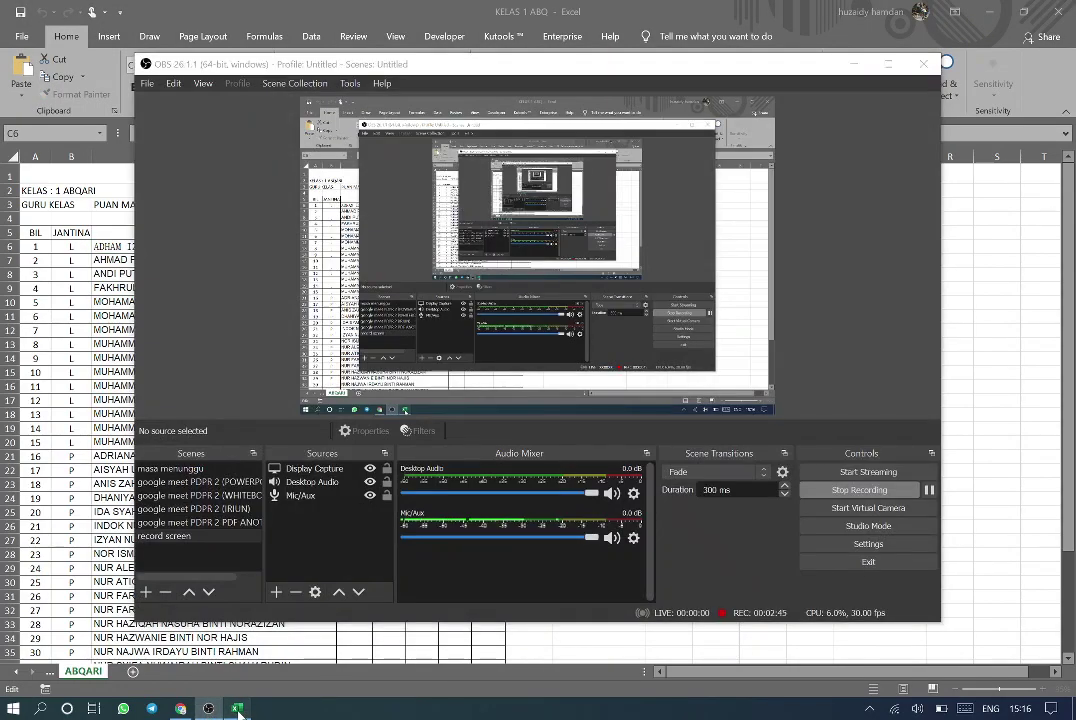
left_click(238, 708)
Paste the first student's name as section 2's title and add a new question below it
left_click(180, 708)
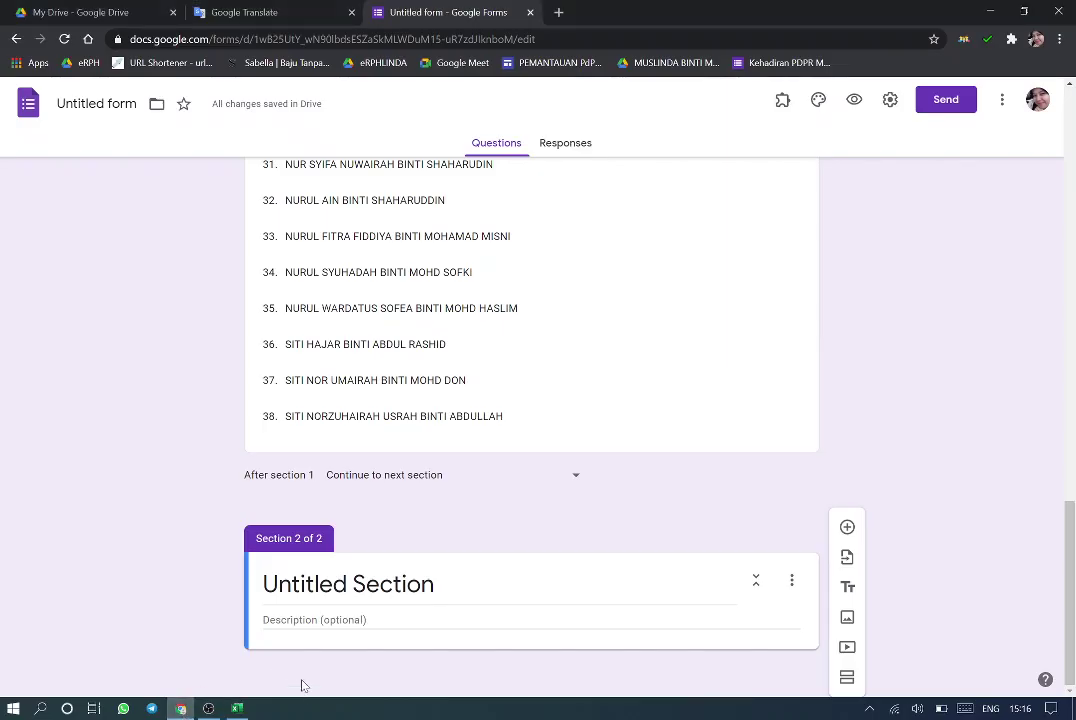
left_click(348, 584)
key("ctrl+v")
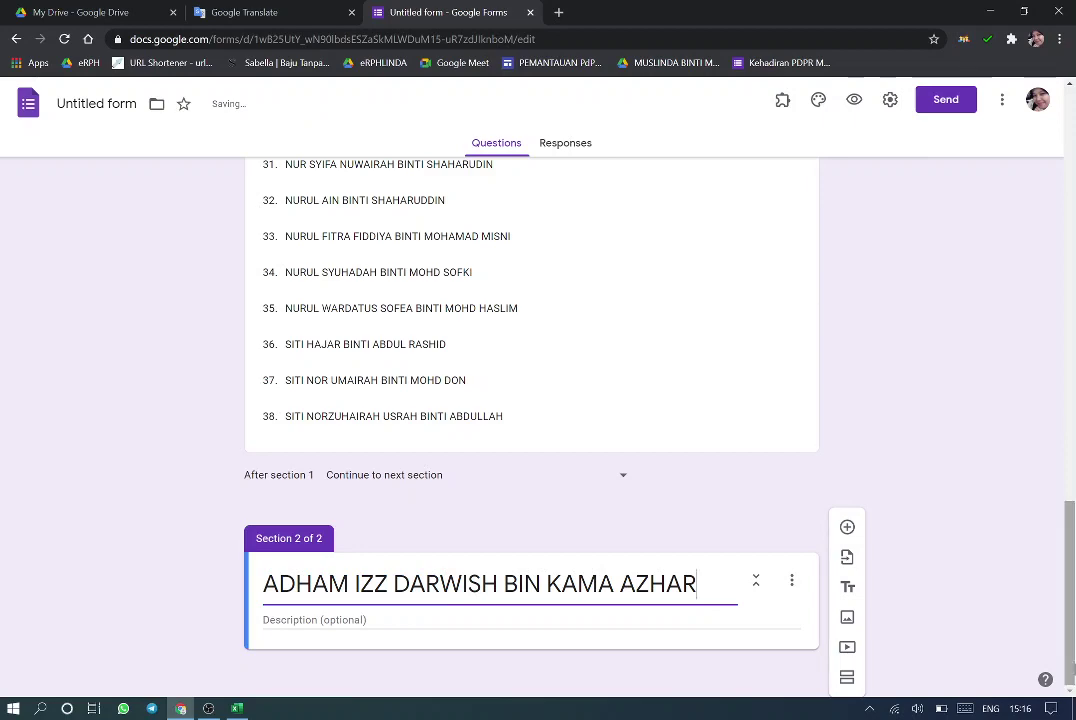
left_click(847, 528)
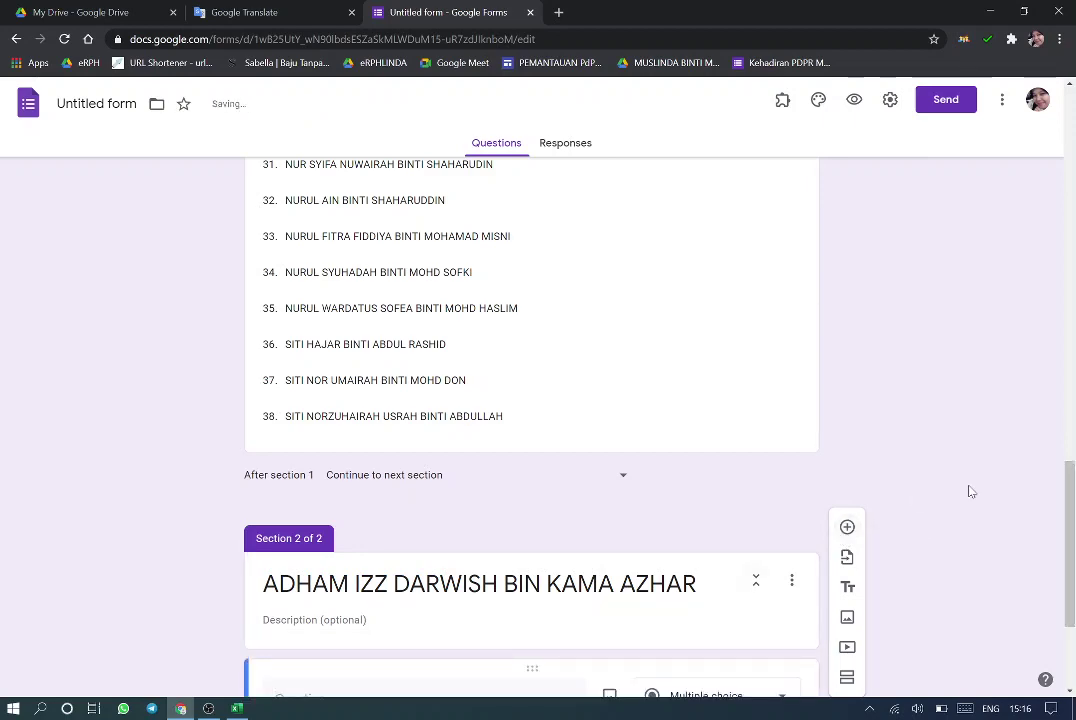
Use the student's name as the question and make it a File upload question
scroll(1073, 558, "down", 2)
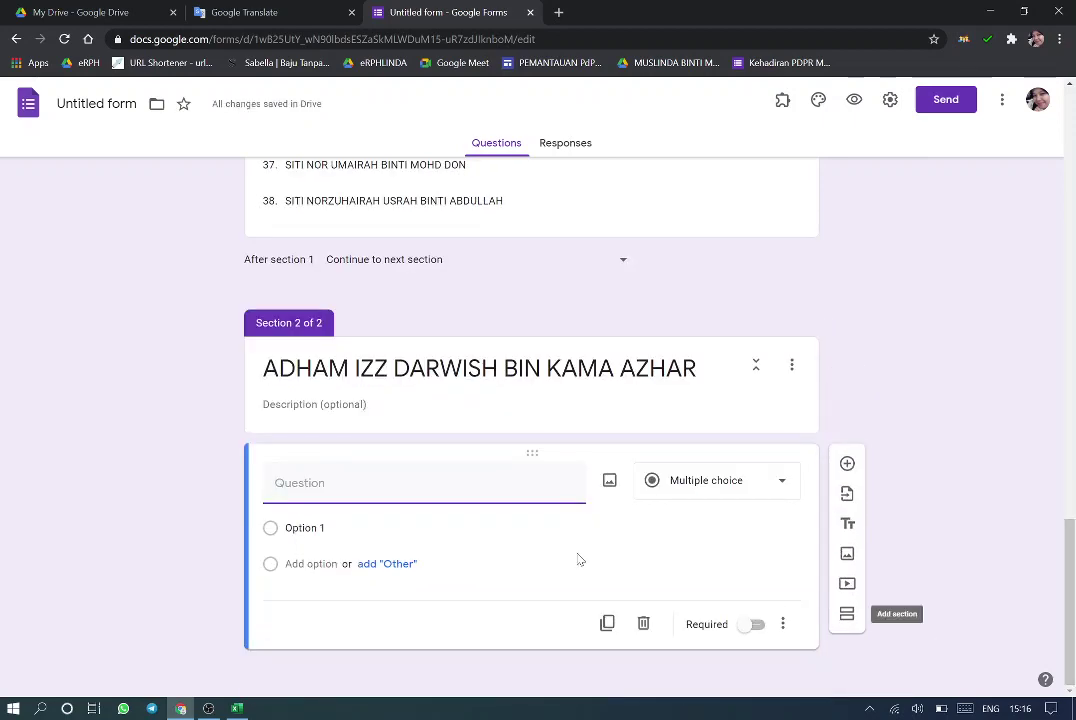
key("ctrl+v")
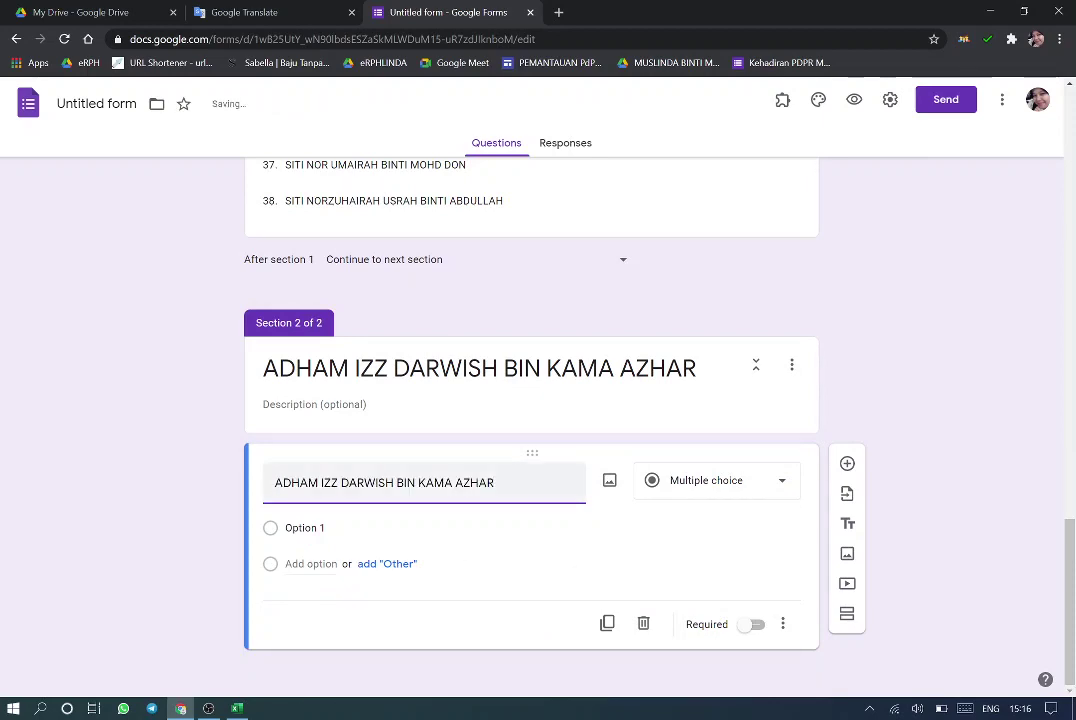
left_click(781, 485)
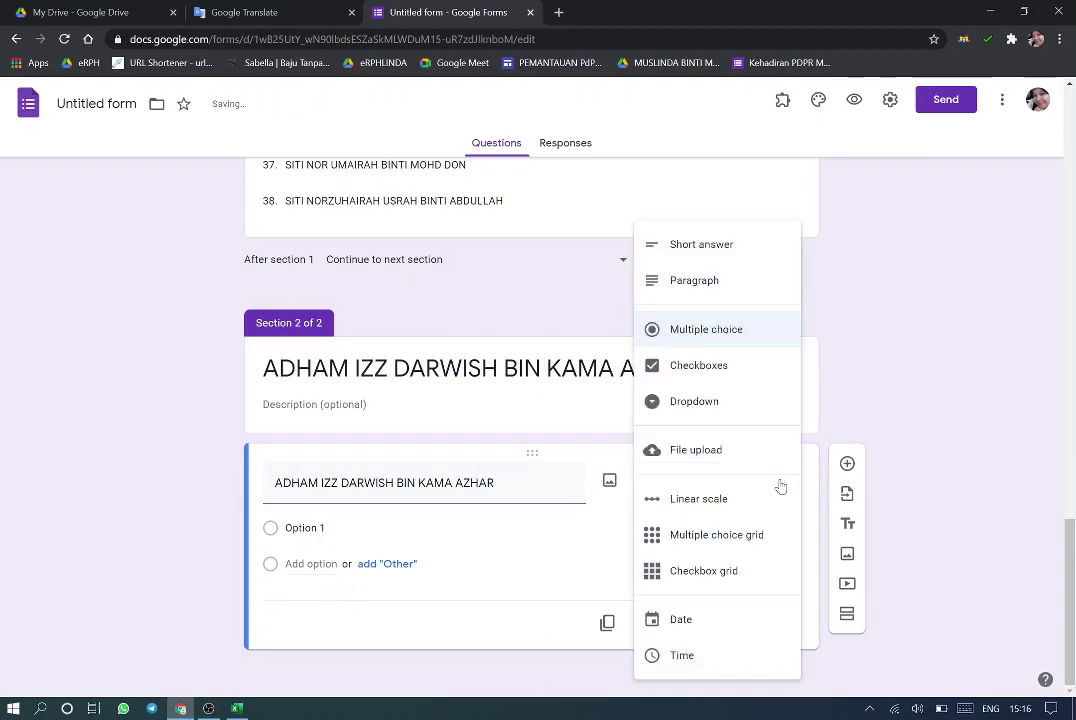
left_click(728, 457)
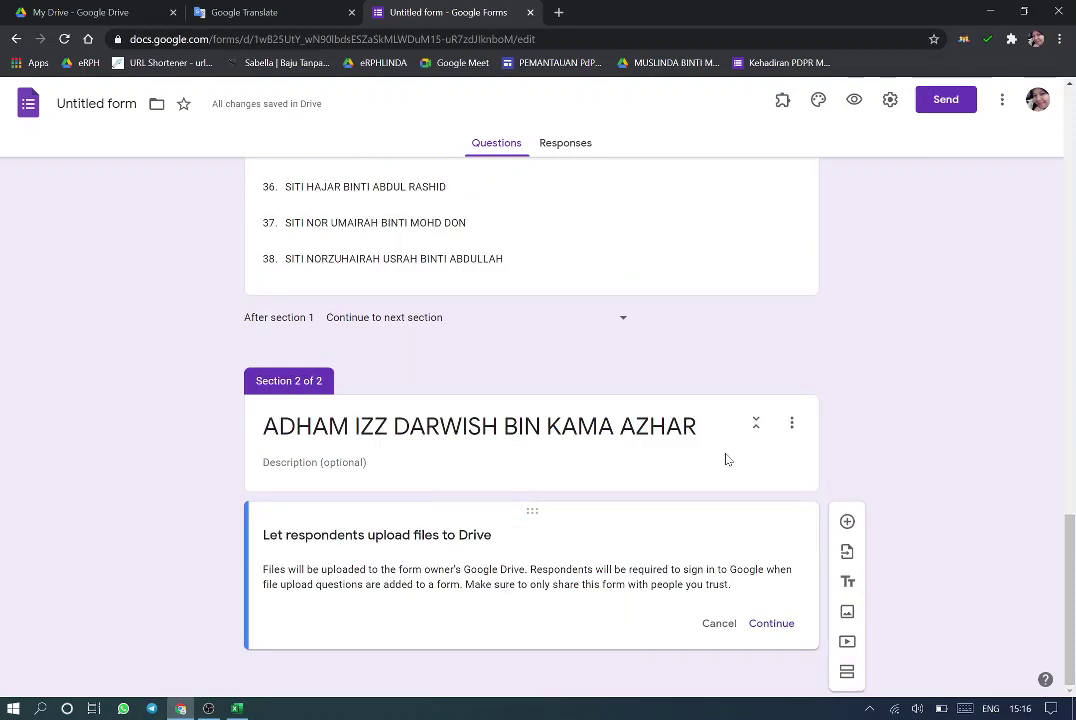
left_click(764, 637)
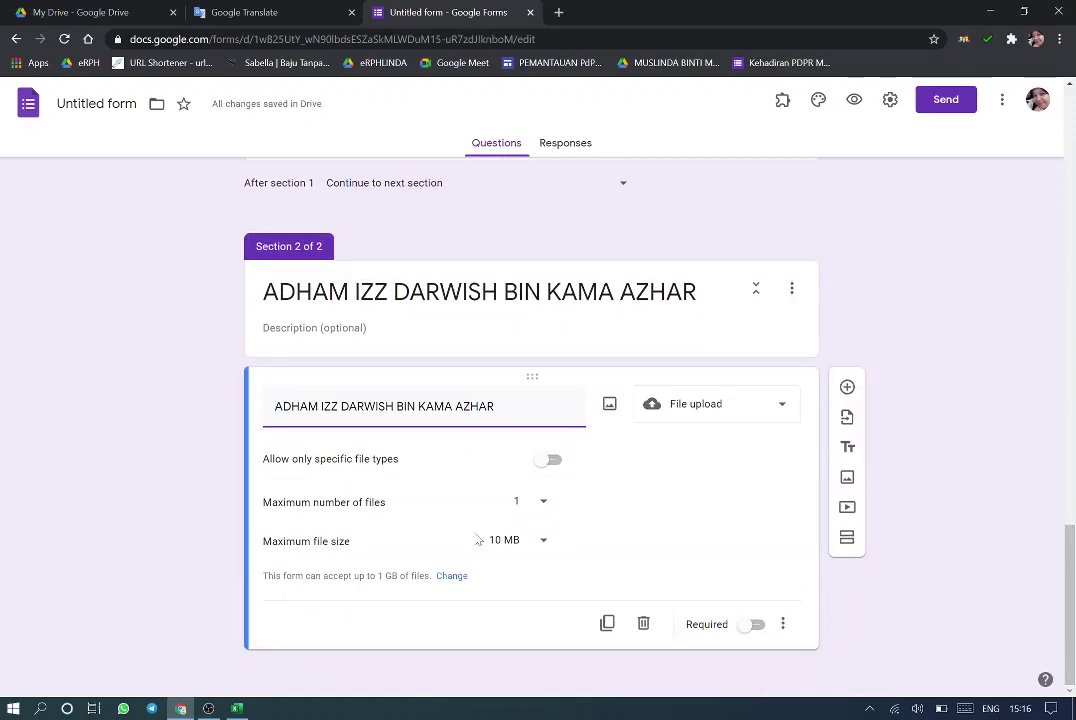
Allow only Document, Spreadsheet, PDF, Video, Drawing and Image file types
left_click(548, 462)
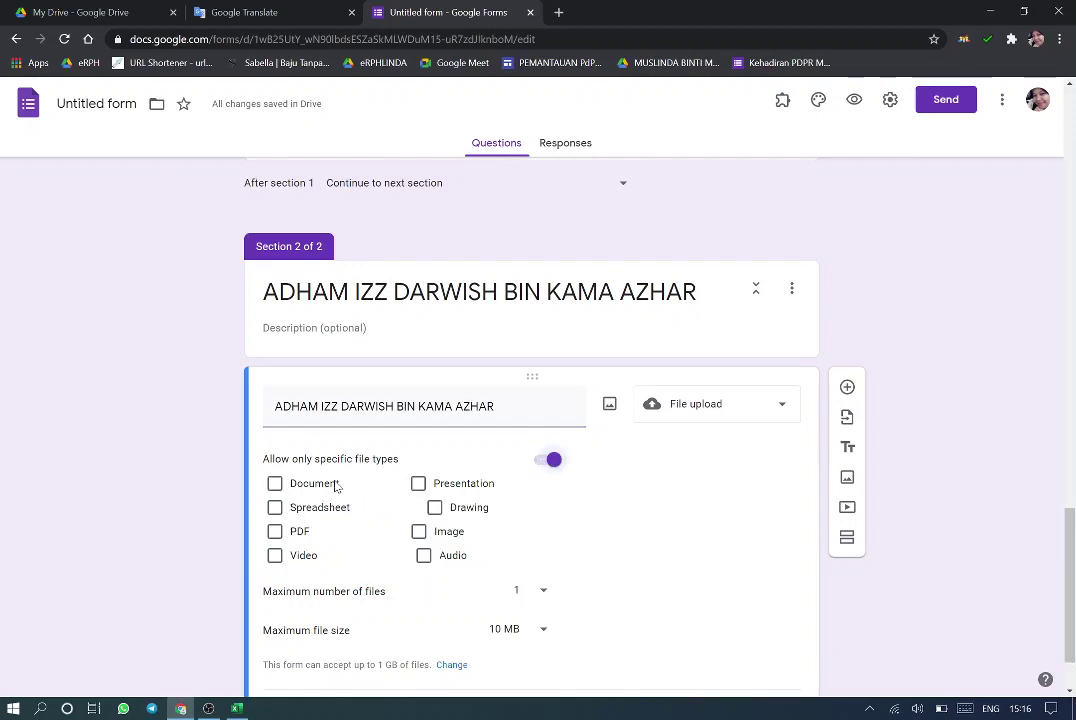
left_click(276, 484)
left_click(275, 507)
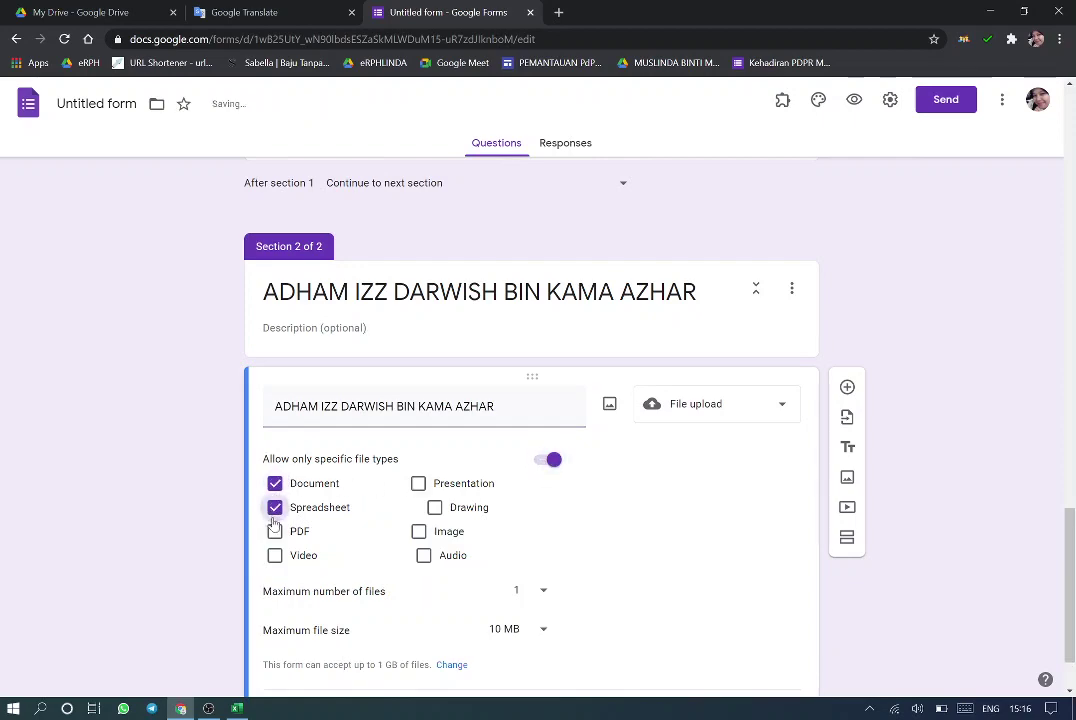
left_click(275, 532)
left_click(276, 556)
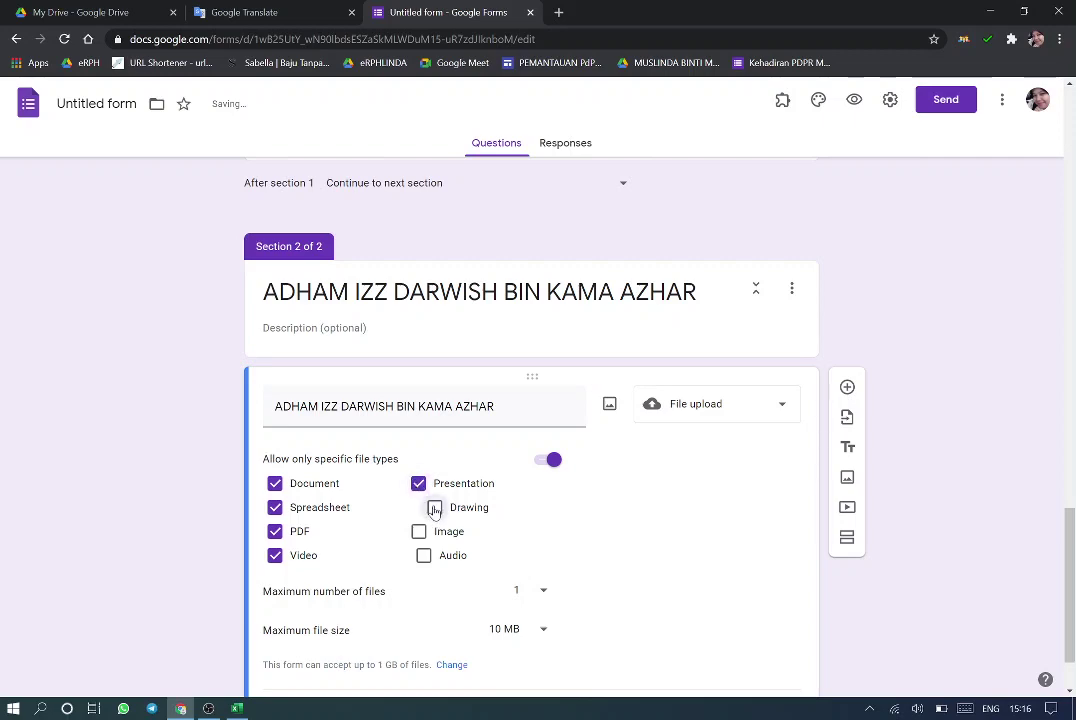
left_click(434, 508)
left_click(419, 532)
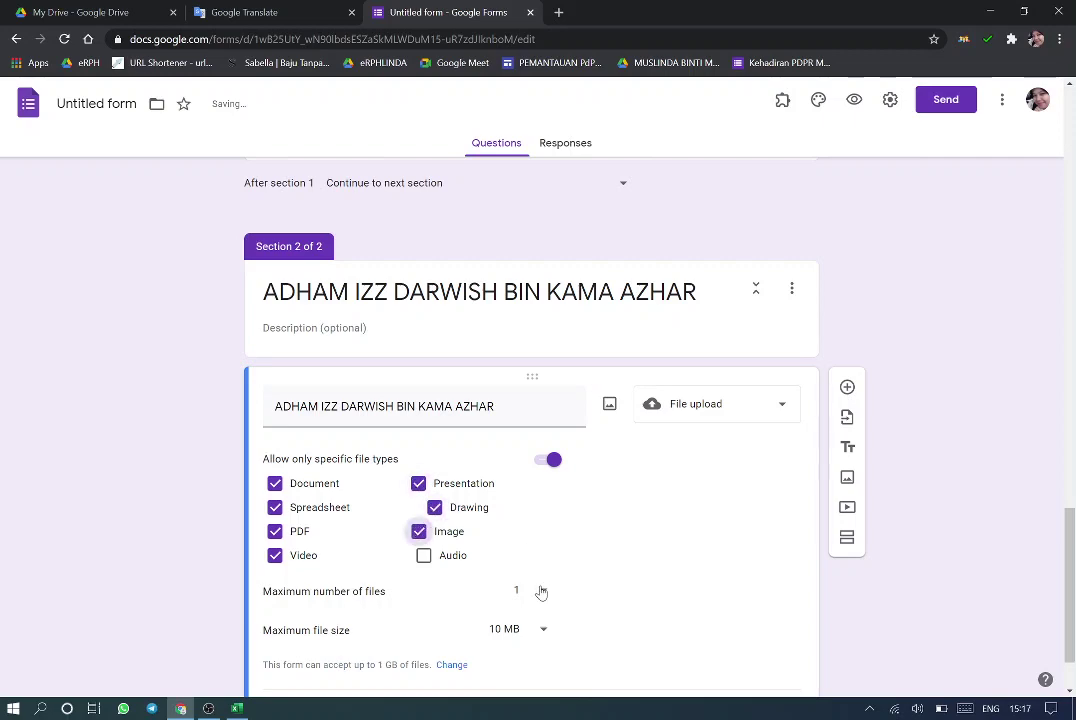
Limit uploads to at most 5 files of 10 MB each
left_click(541, 593)
left_click(528, 630)
left_click(537, 634)
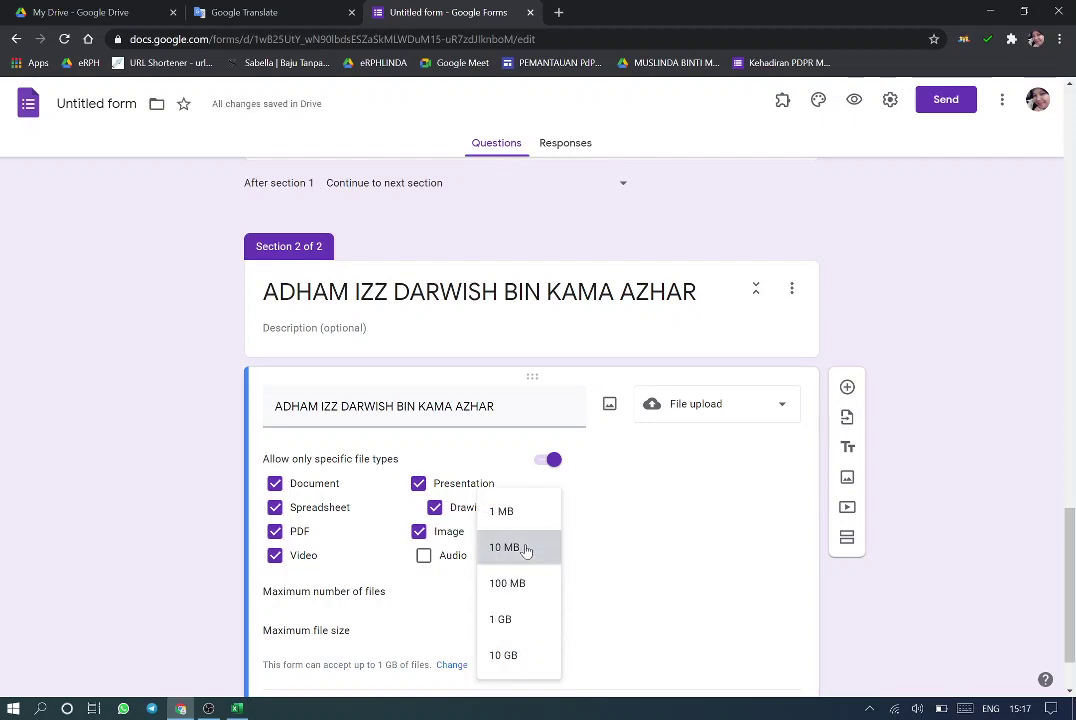
left_click(525, 548)
scroll(525, 550, "down", 1)
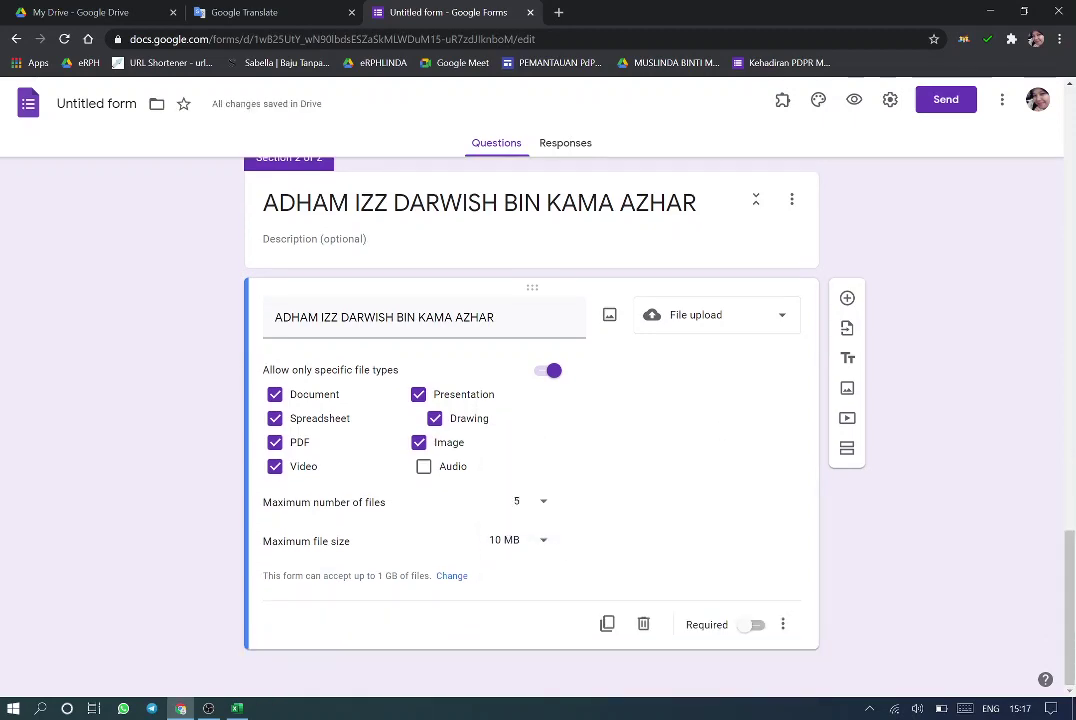
Raise the form's total upload limit to 10 GB and remove the sign-in restriction
left_click(452, 577)
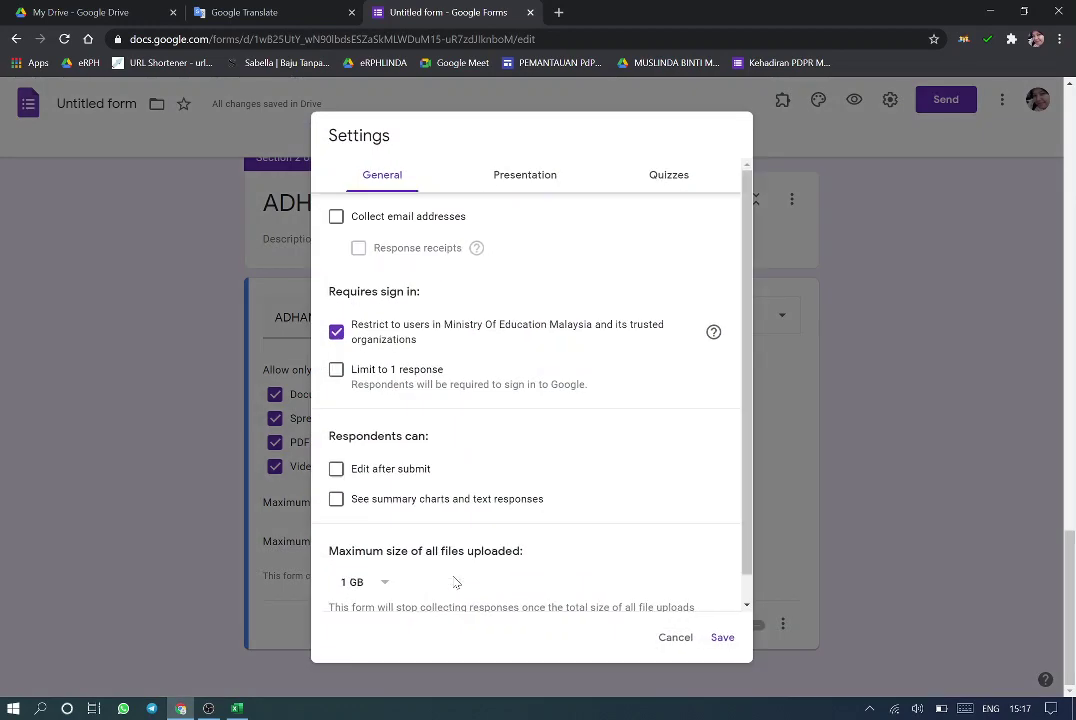
left_click(379, 586)
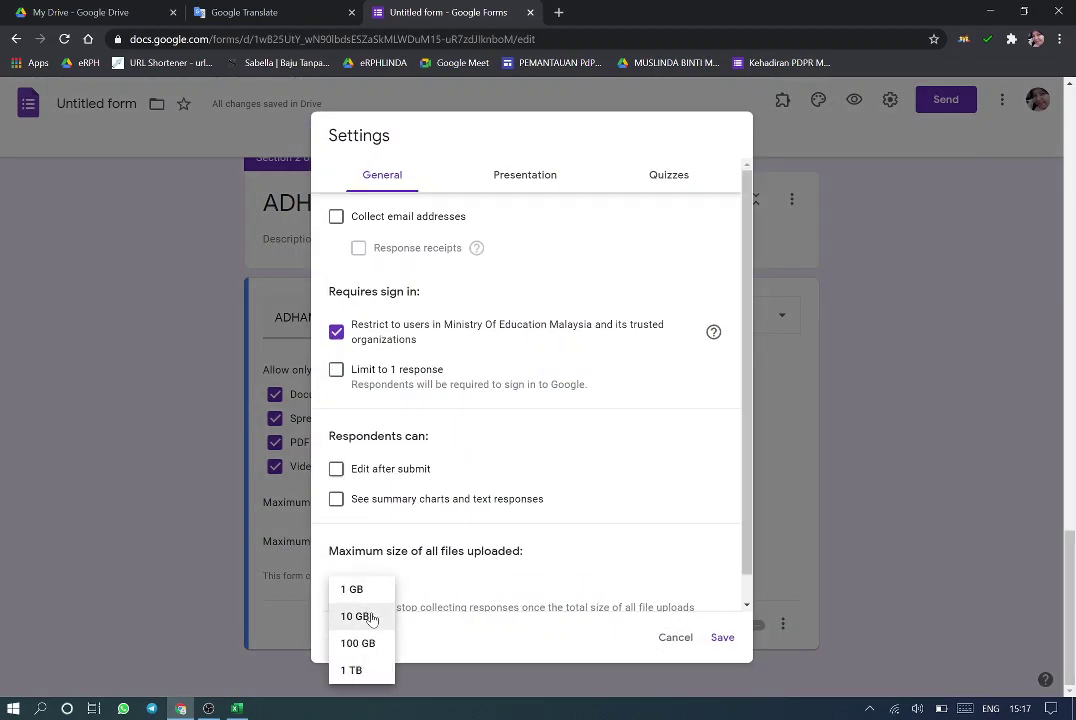
left_click(370, 616)
left_click(336, 333)
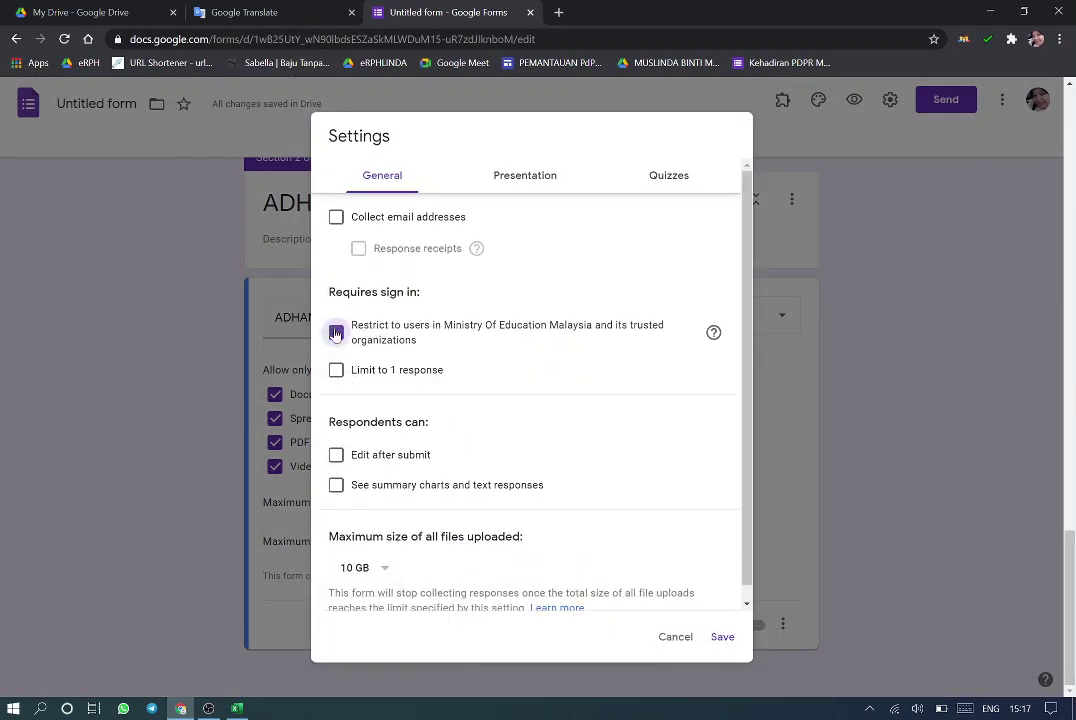
Set the confirmation message to 'TERIMA KASIH DAN TAHNIAH' and save the settings
left_click(530, 176)
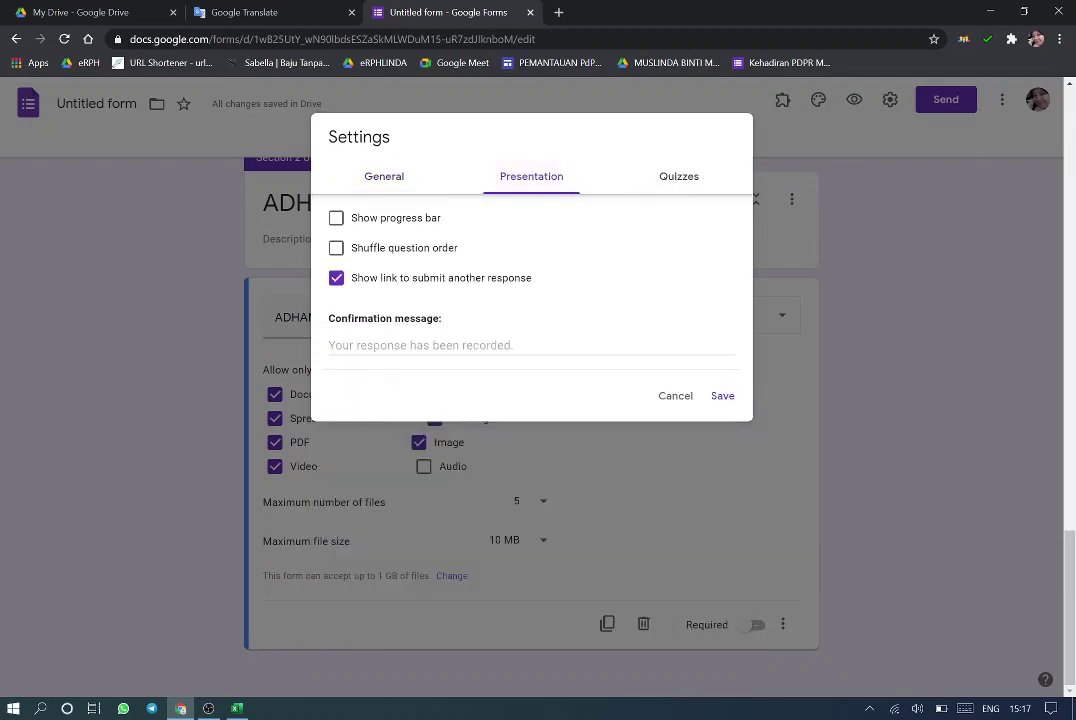
left_click(430, 345)
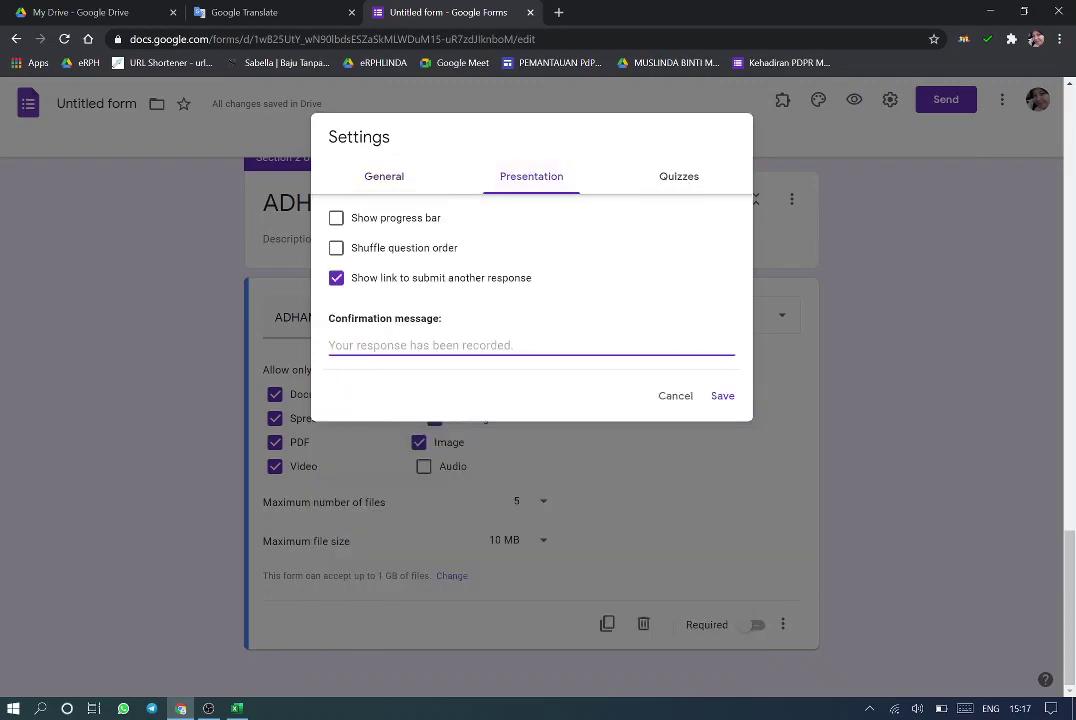
type("TERIMA KASIH DAN TAHNIAH")
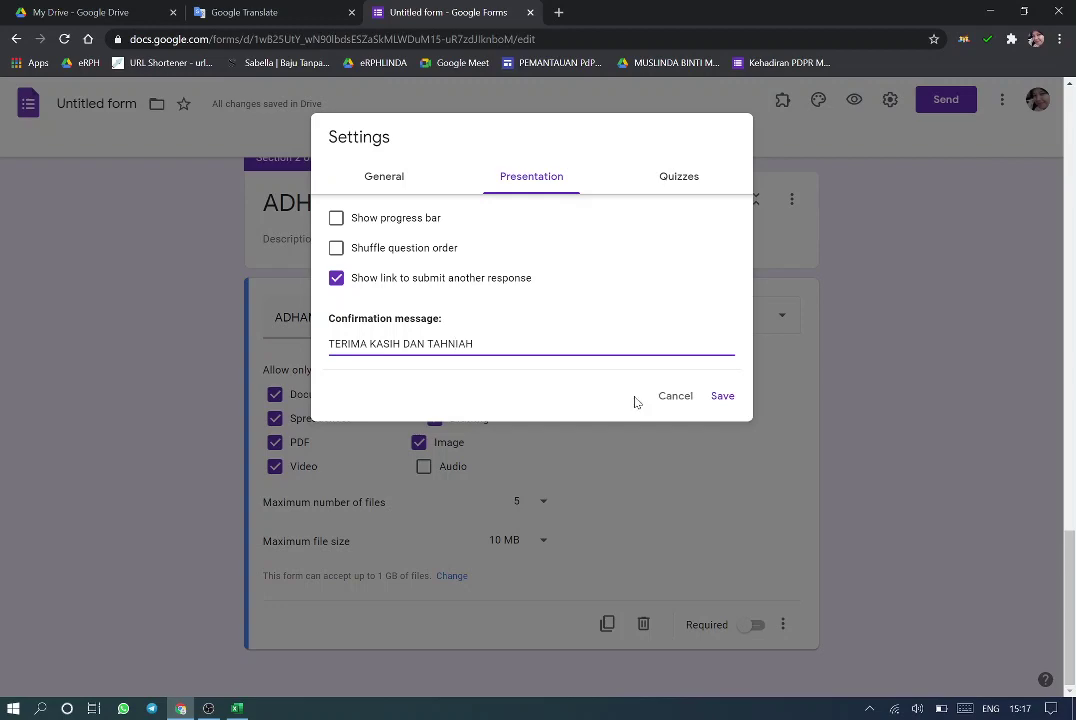
left_click(720, 398)
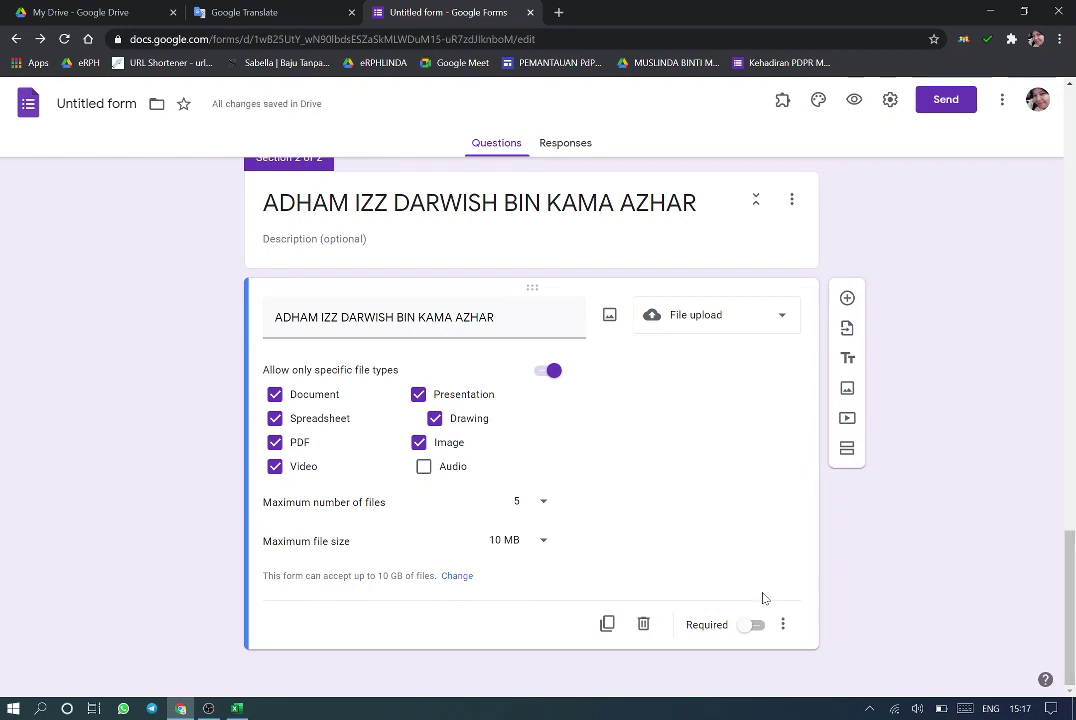
Mark the first student's upload question Required, then duplicate that section and restore its upload folders
left_click(751, 627)
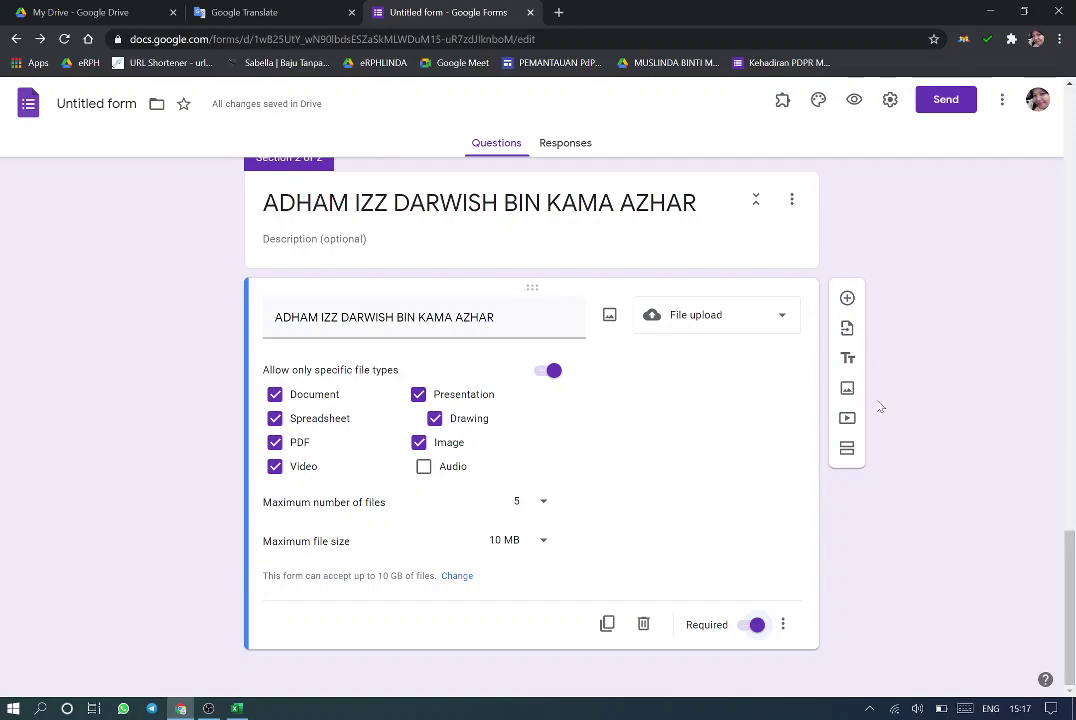
left_click(792, 218)
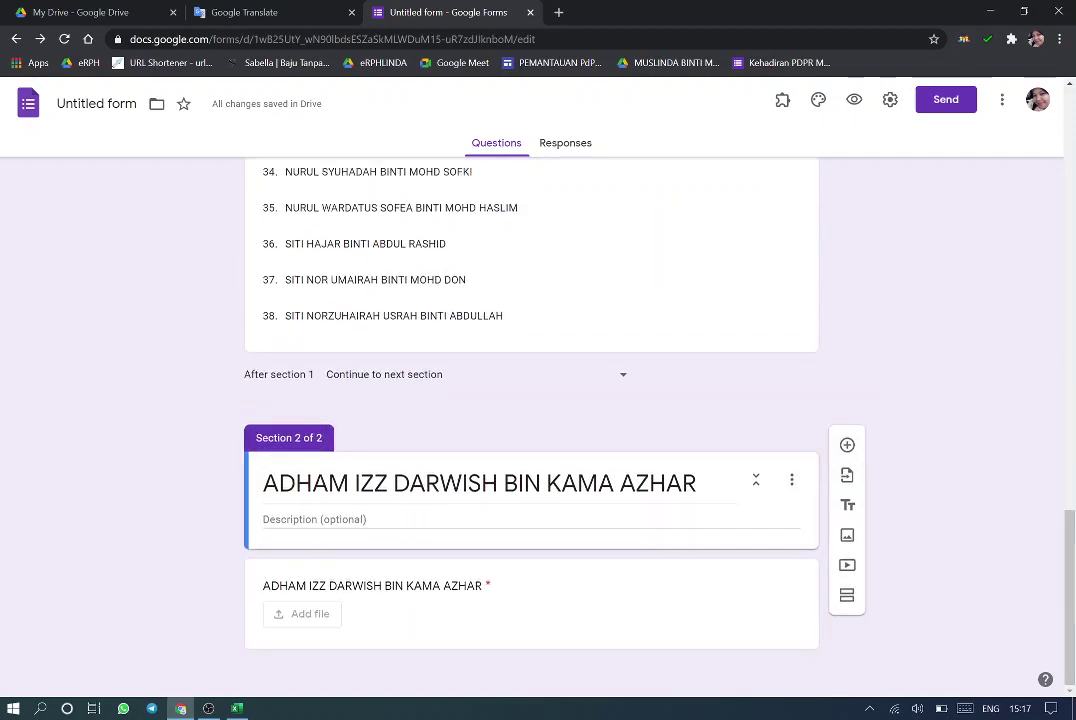
left_click(791, 479)
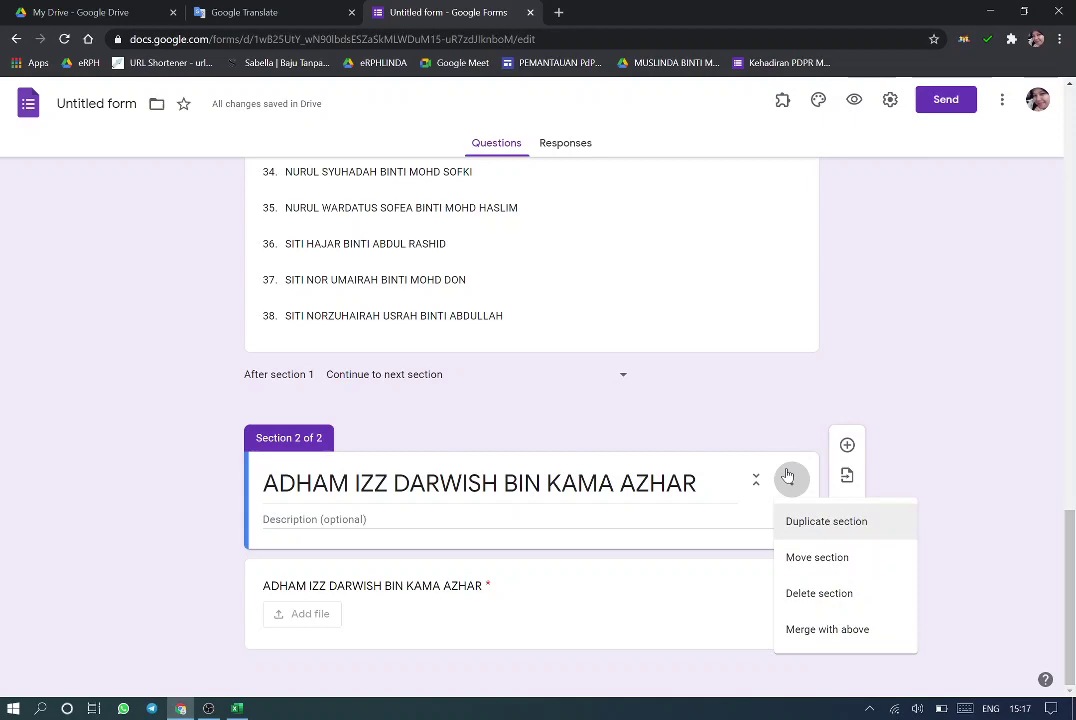
left_click(797, 524)
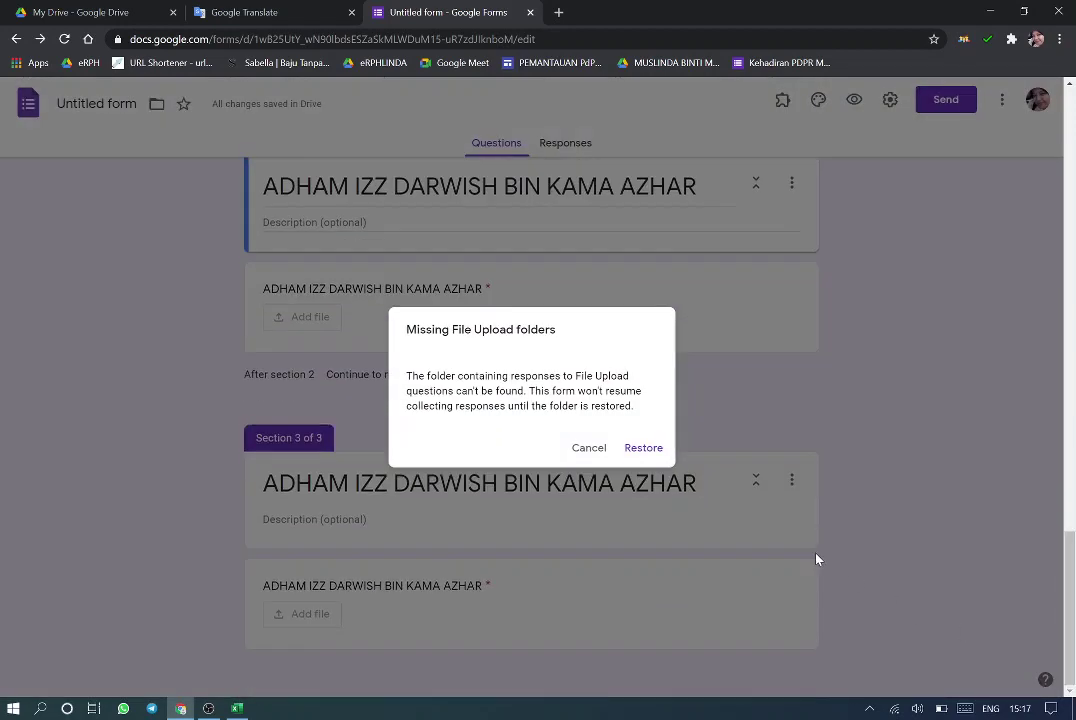
left_click(644, 450)
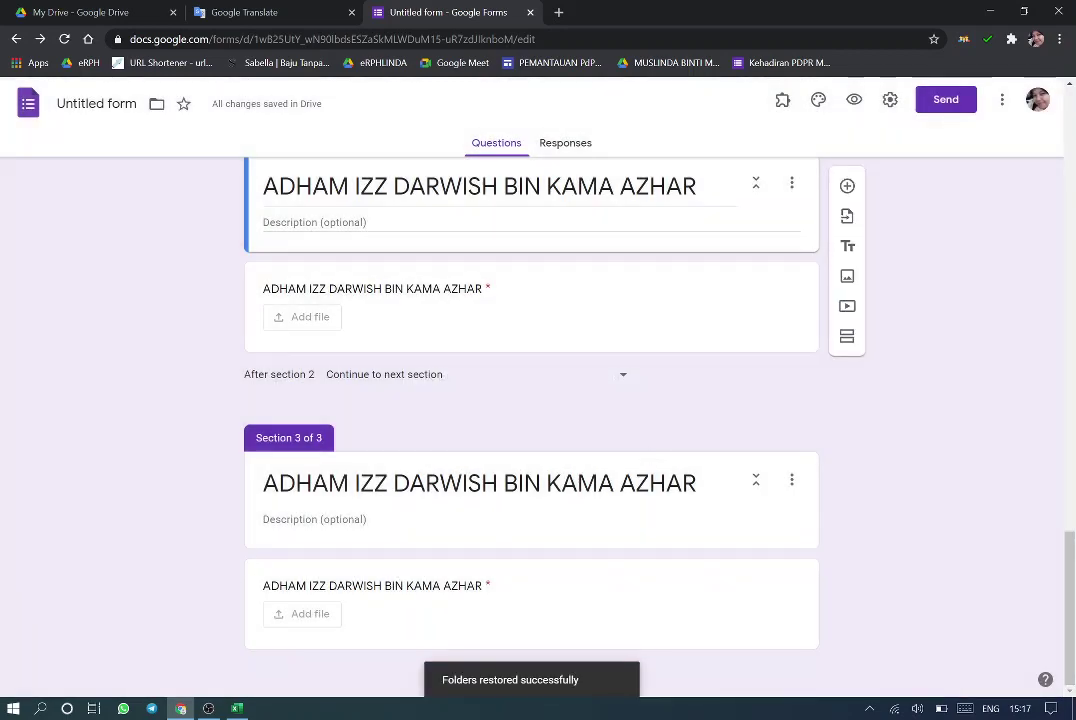
triple_click(480, 483)
Copy the second student's name from cell C7 of the Excel class list
left_click(237, 708)
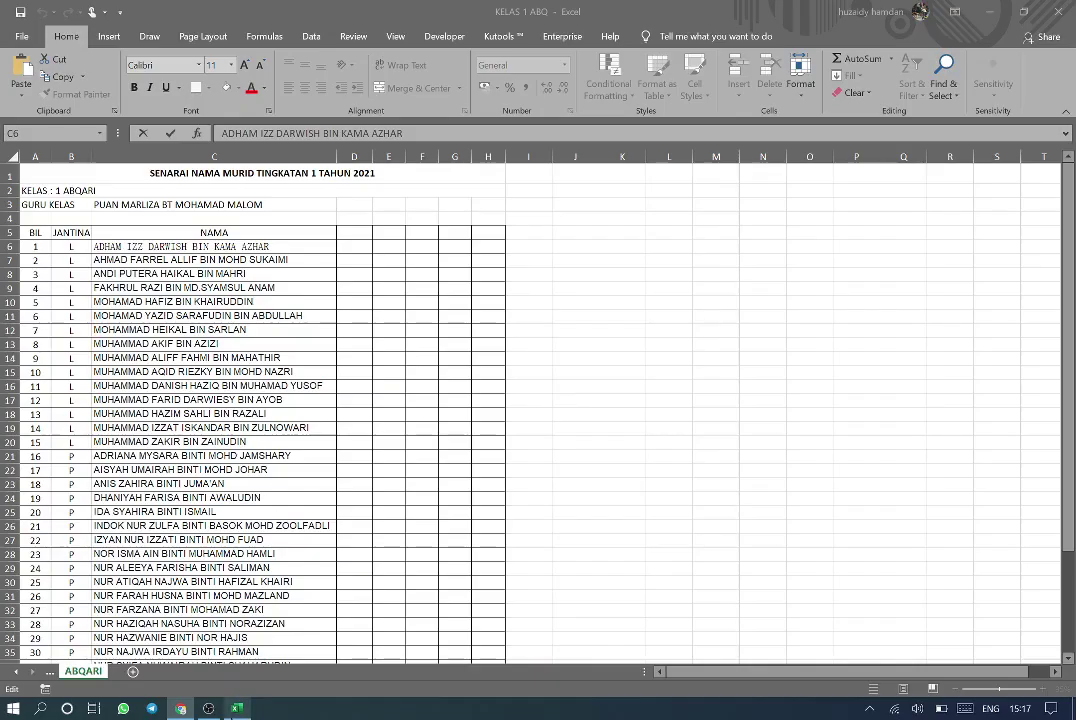
left_click(312, 261)
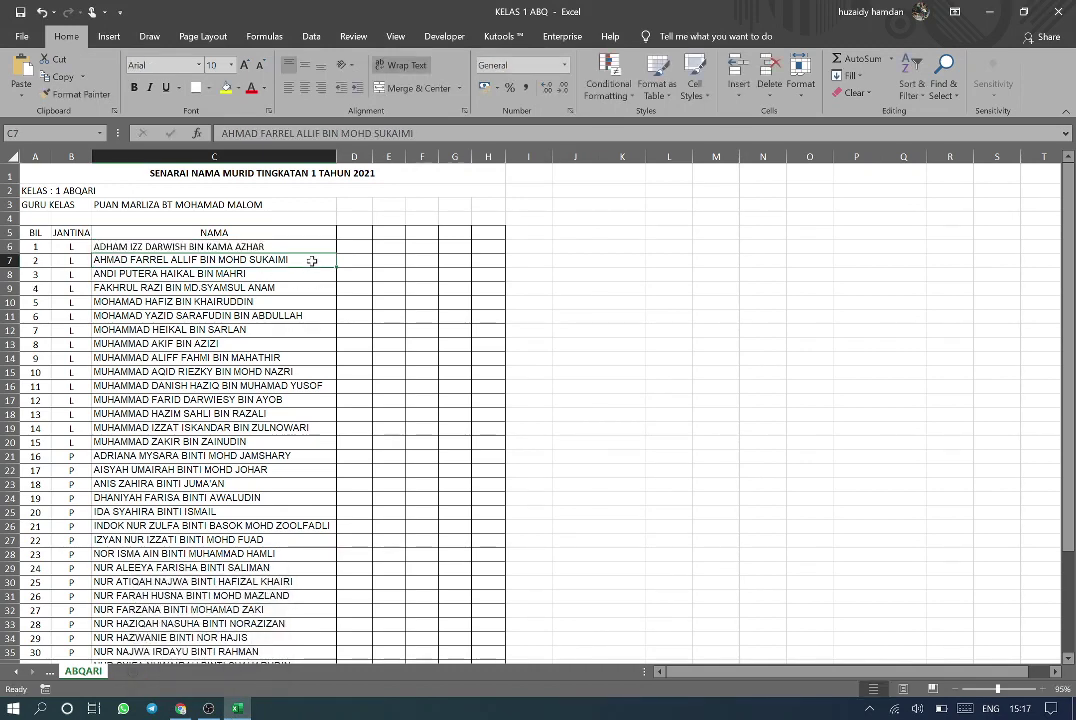
right_click(5, 260)
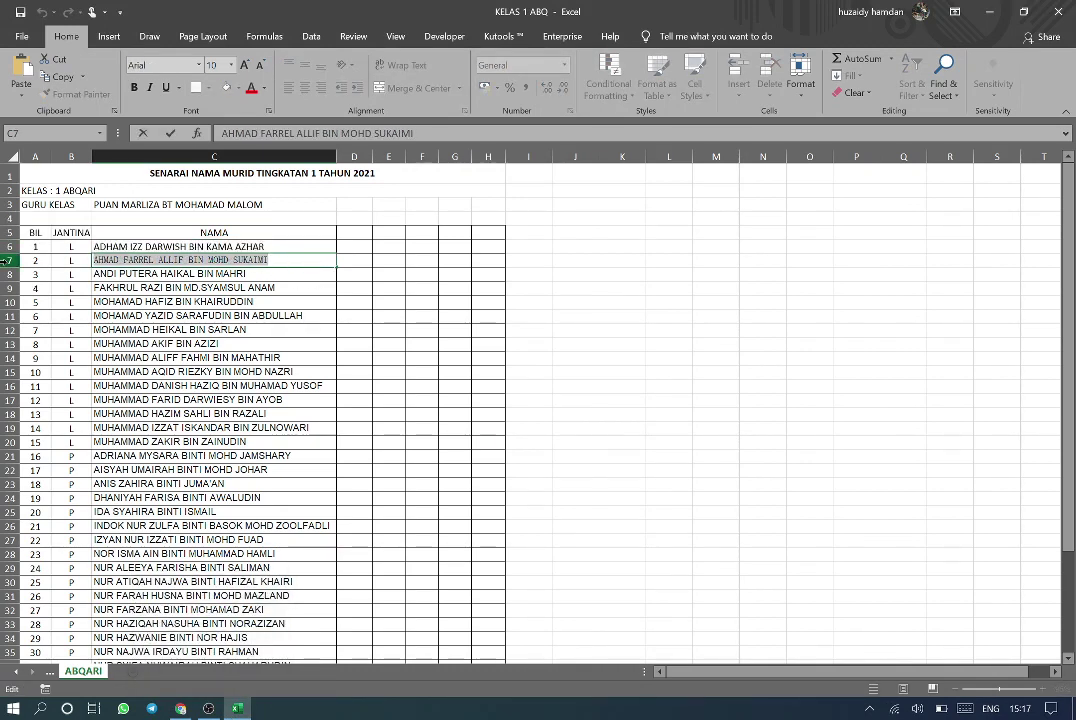
left_click(181, 708)
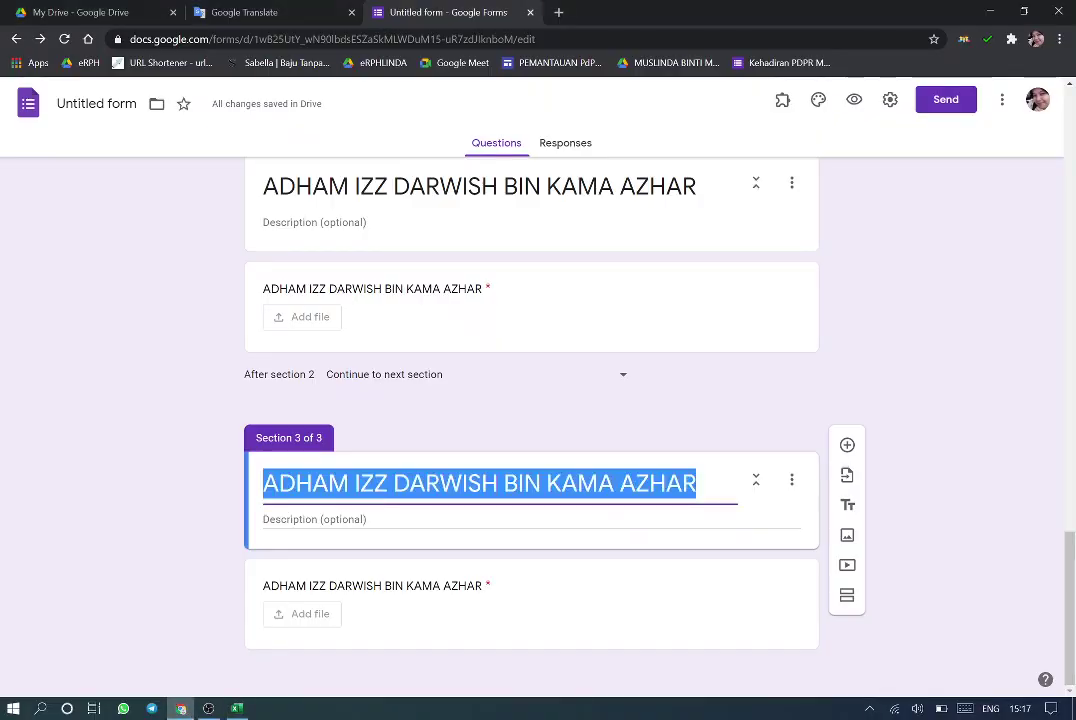
Paste the second student's name as section 3's title and question title, and route section 2 to section 2
key("Tab")
key("Tab")
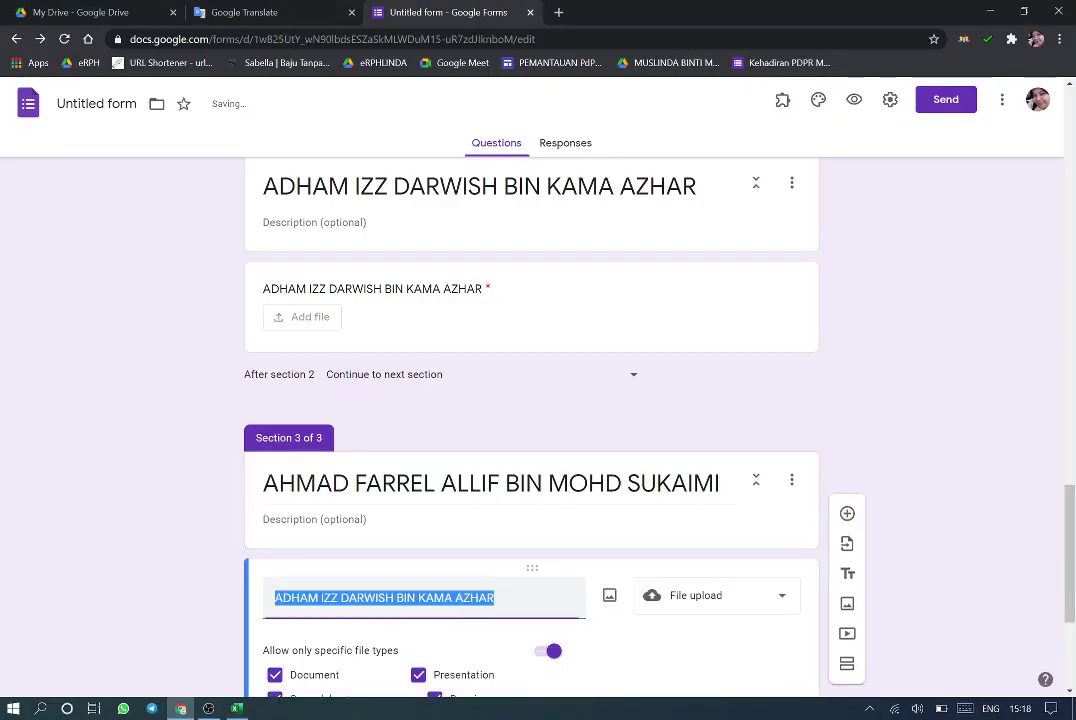
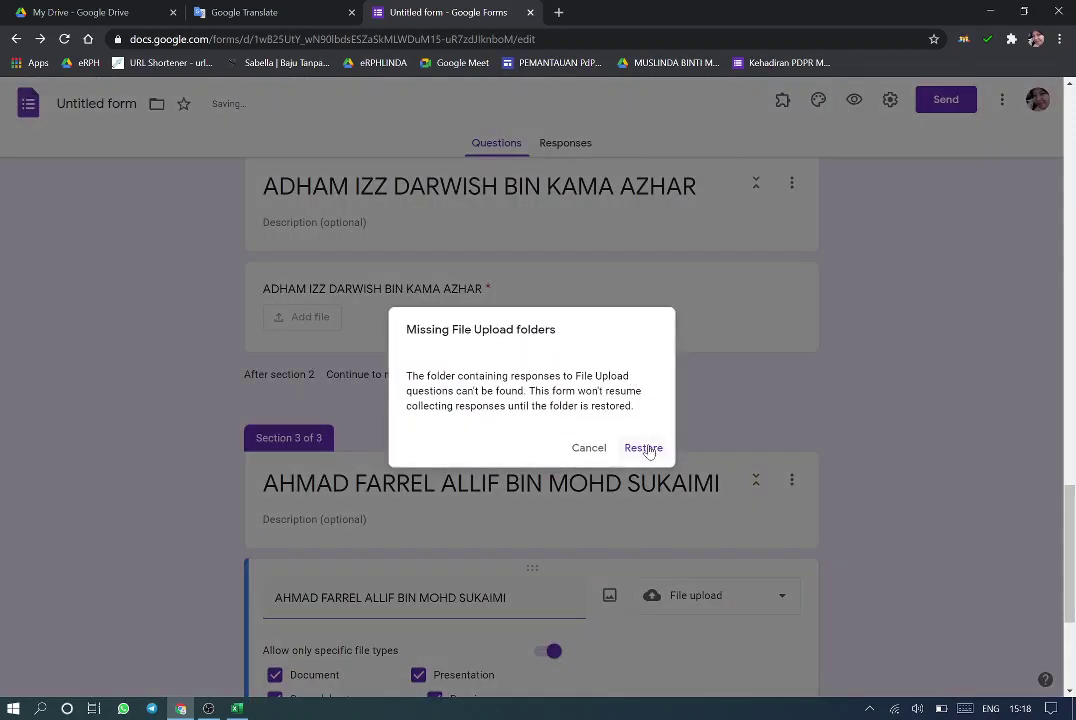
left_click(645, 448)
left_click(634, 378)
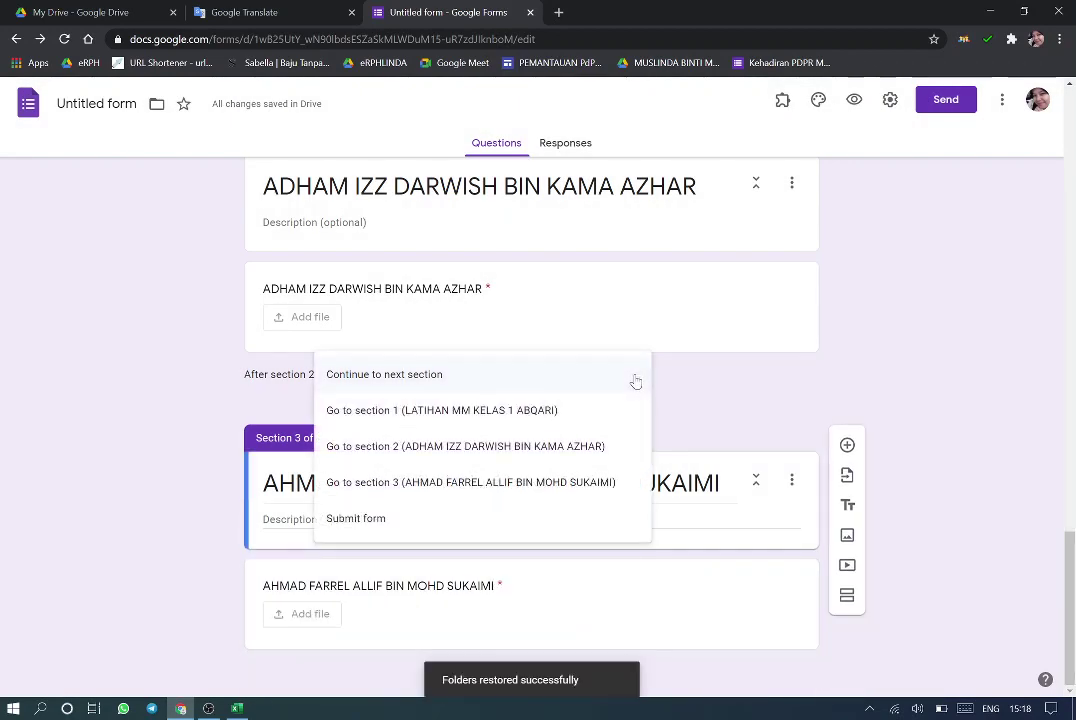
left_click(489, 450)
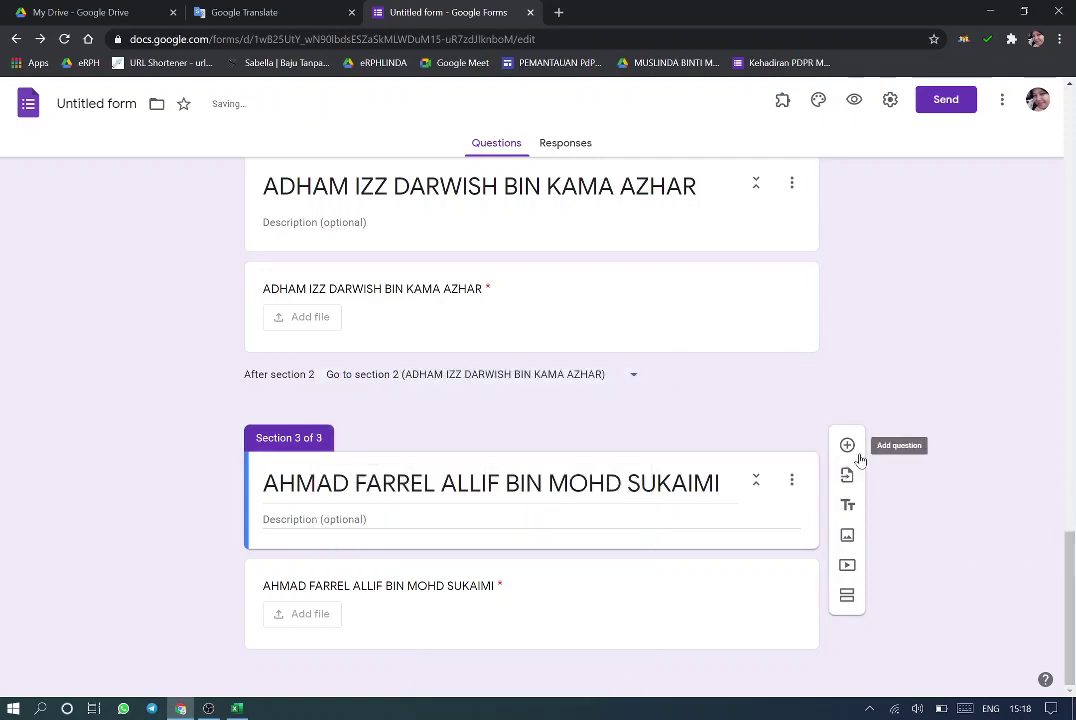
Add an untitled section 4, then delete it again
left_click(847, 595)
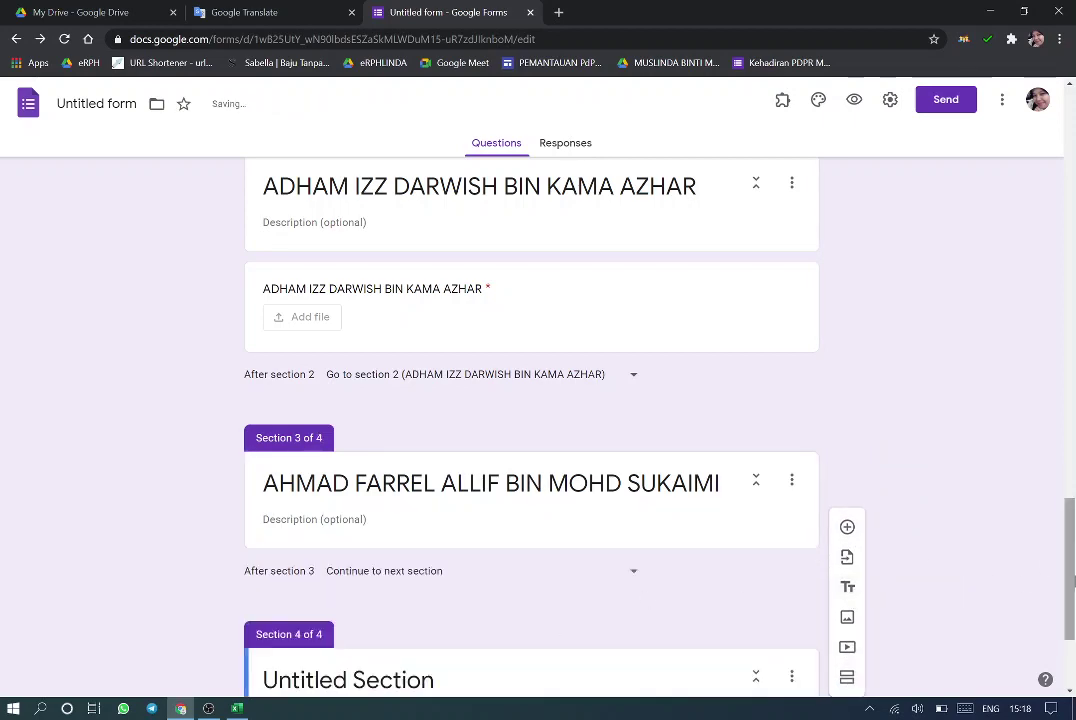
left_click_drag(1073, 567, 1073, 615)
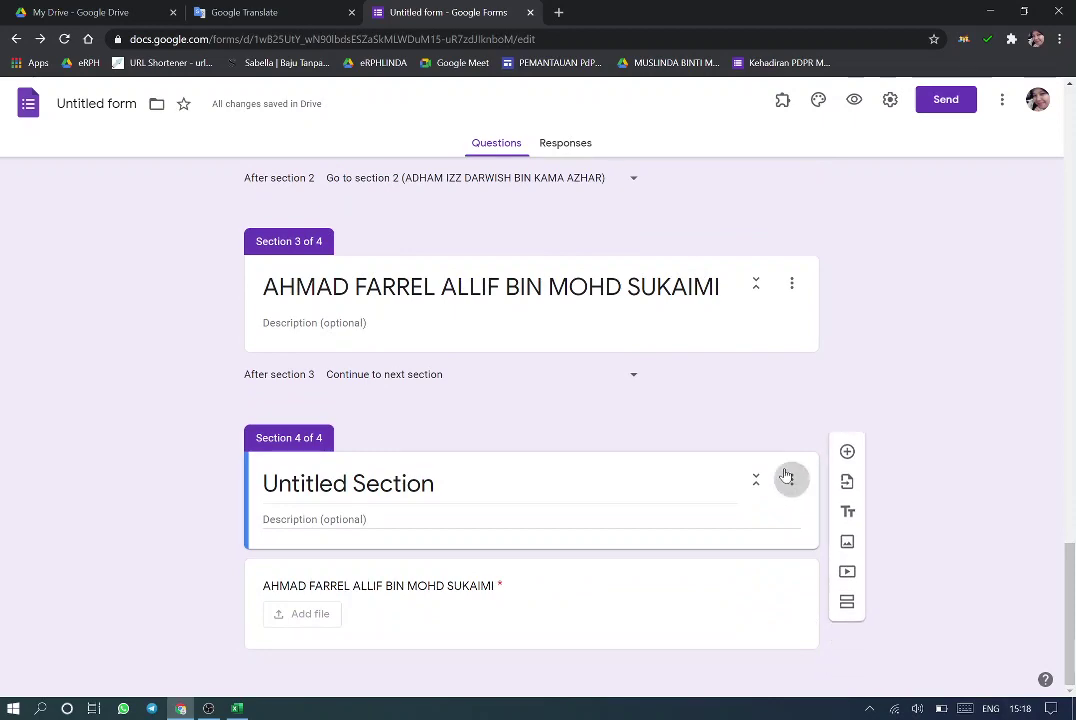
left_click(787, 478)
left_click(809, 598)
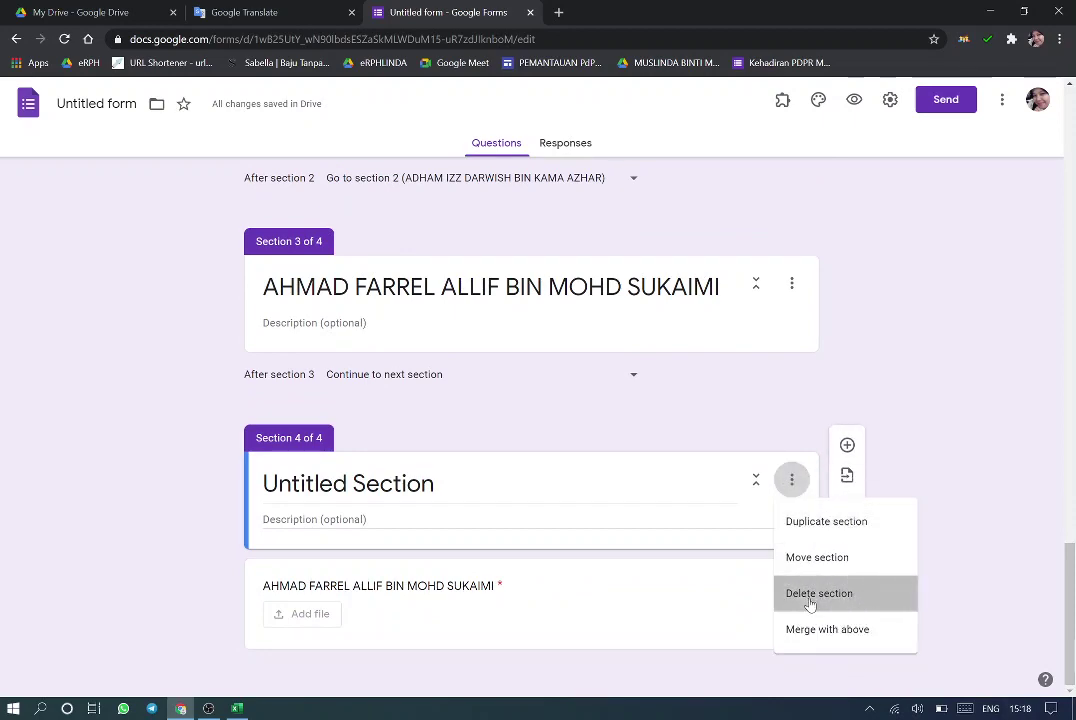
left_click(633, 452)
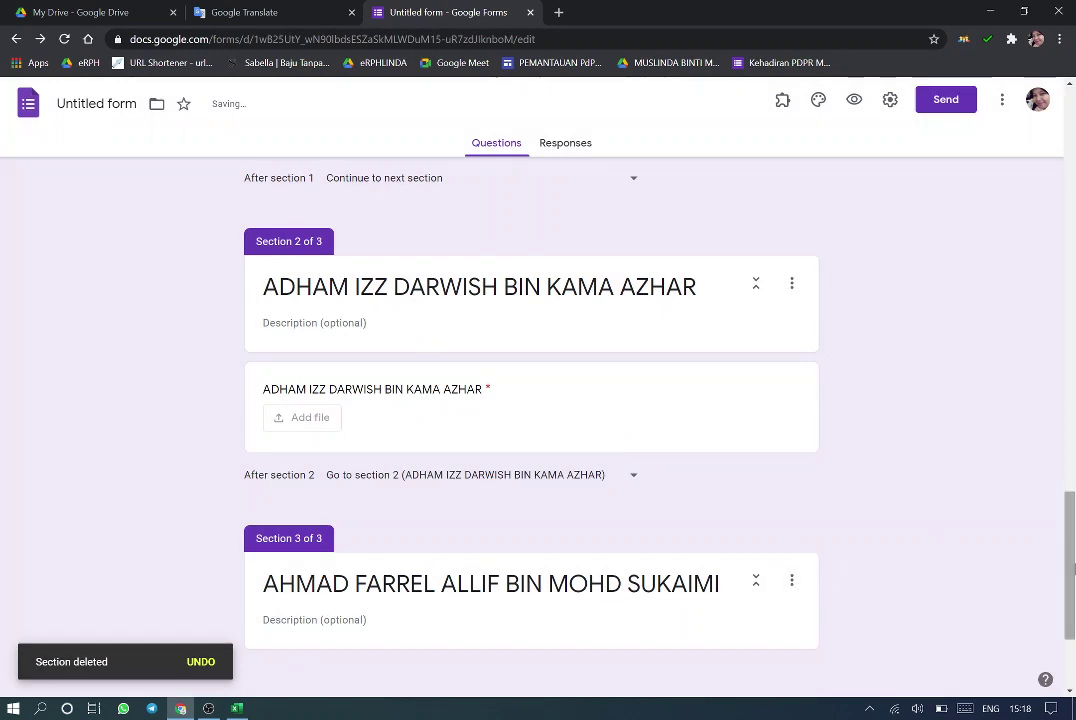
Delete the second student's section 3 and duplicate section 2 into a new section 3
scroll(947, 544, "down", 2)
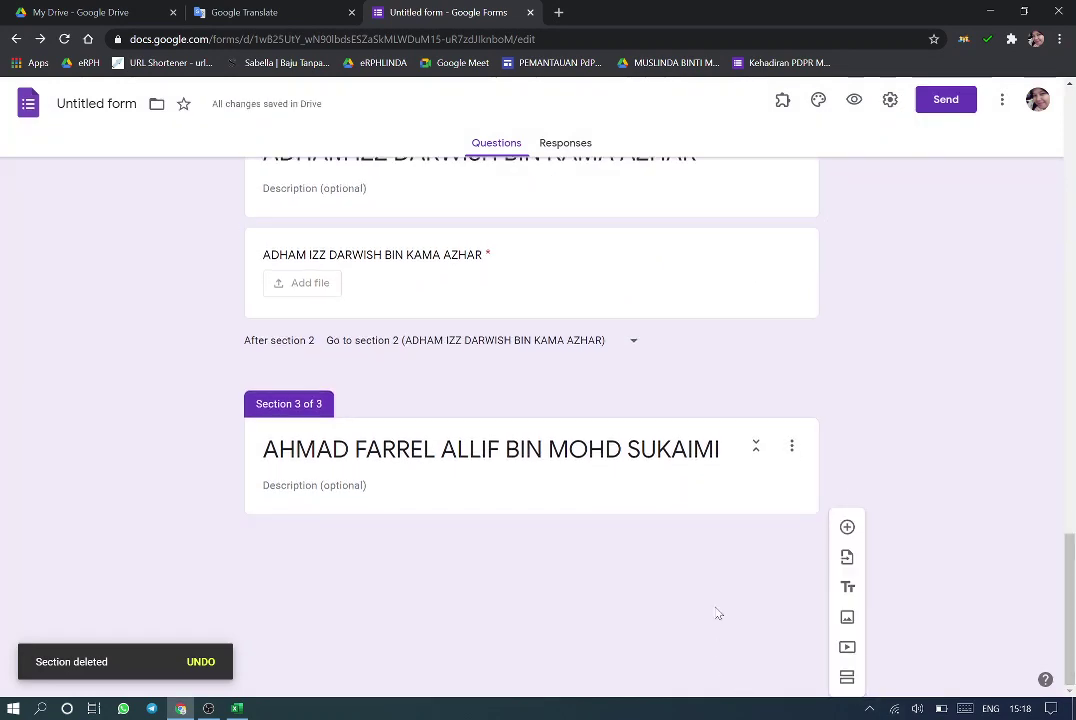
scroll(854, 533, "up", 3)
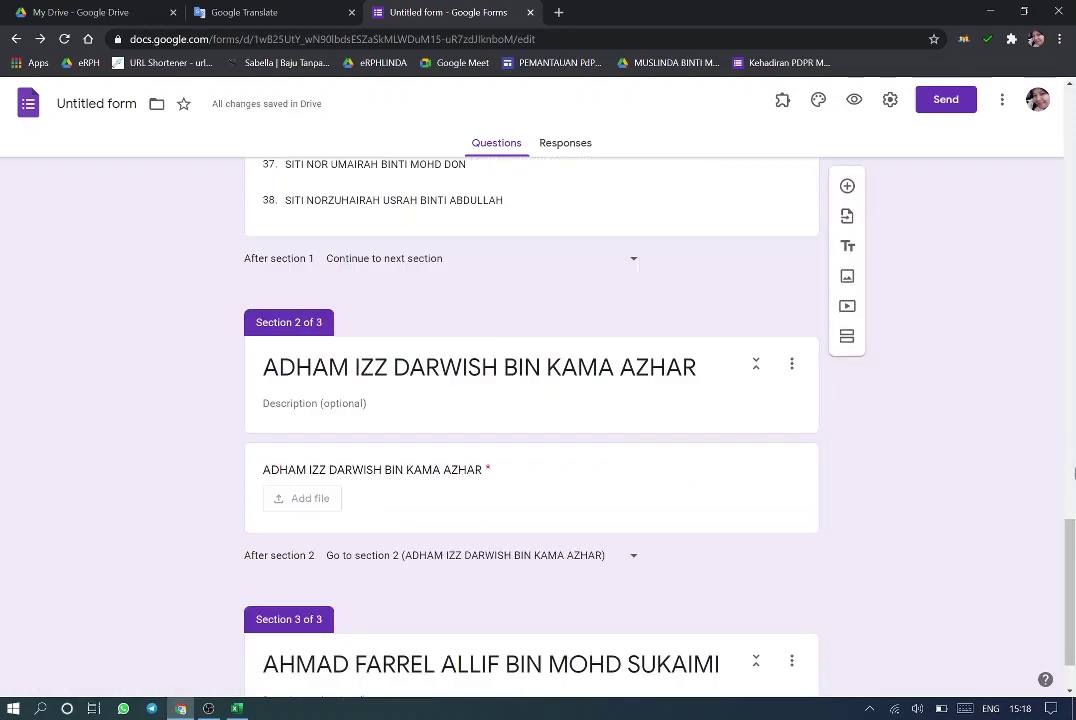
scroll(950, 580, "down", 1)
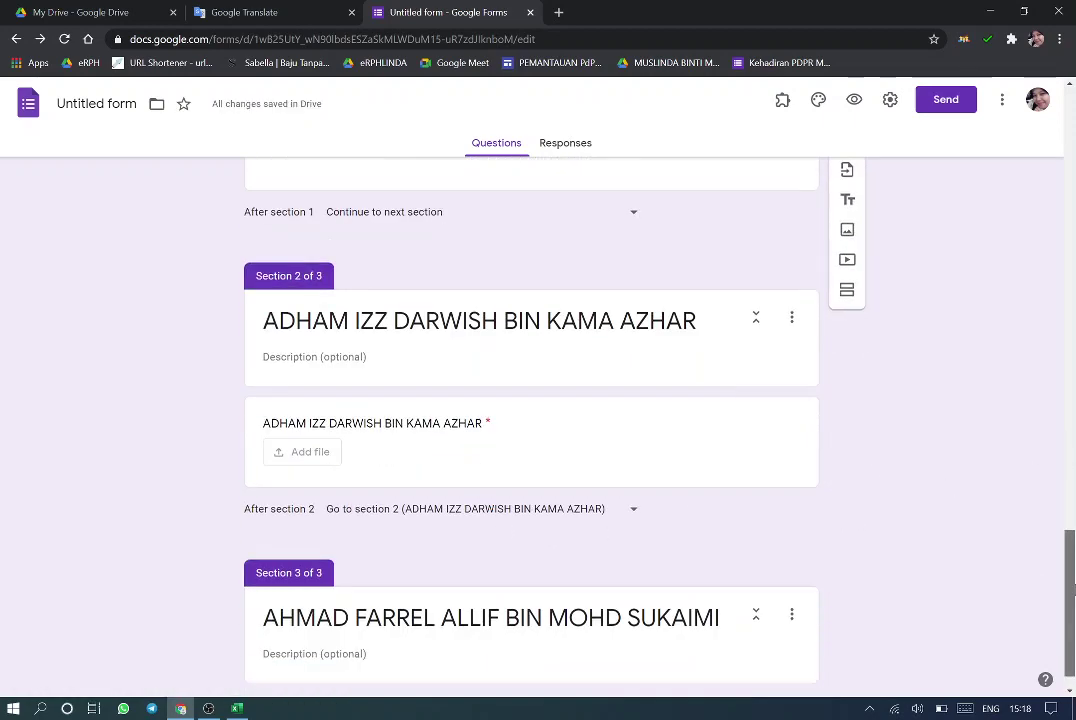
left_click(792, 584)
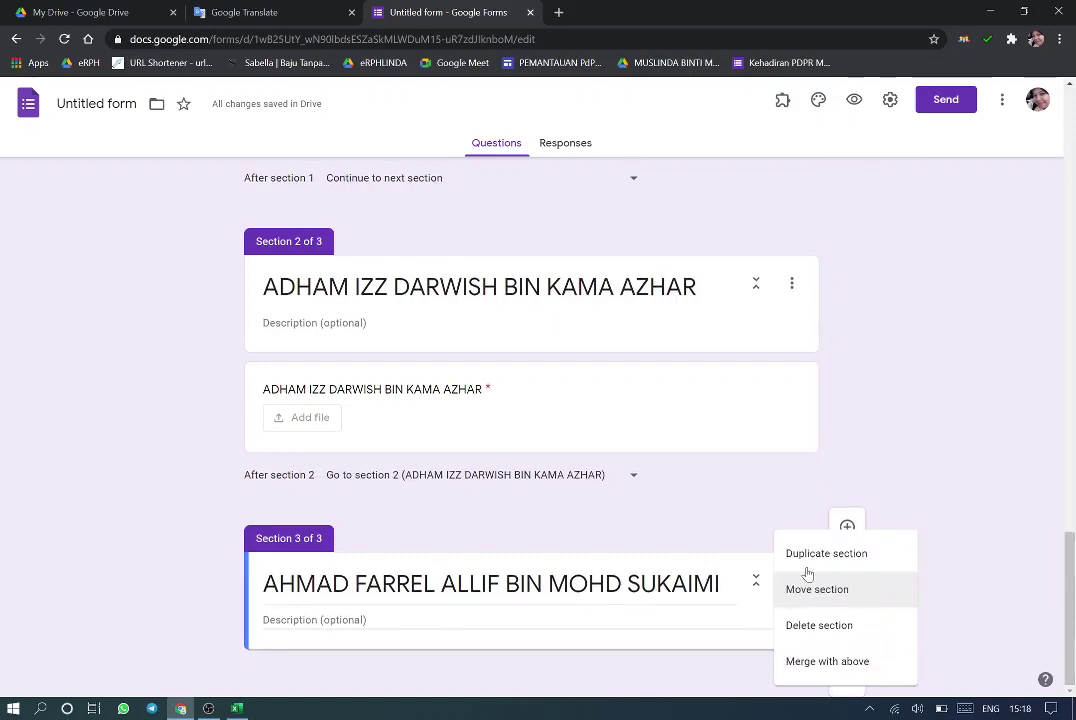
left_click(838, 626)
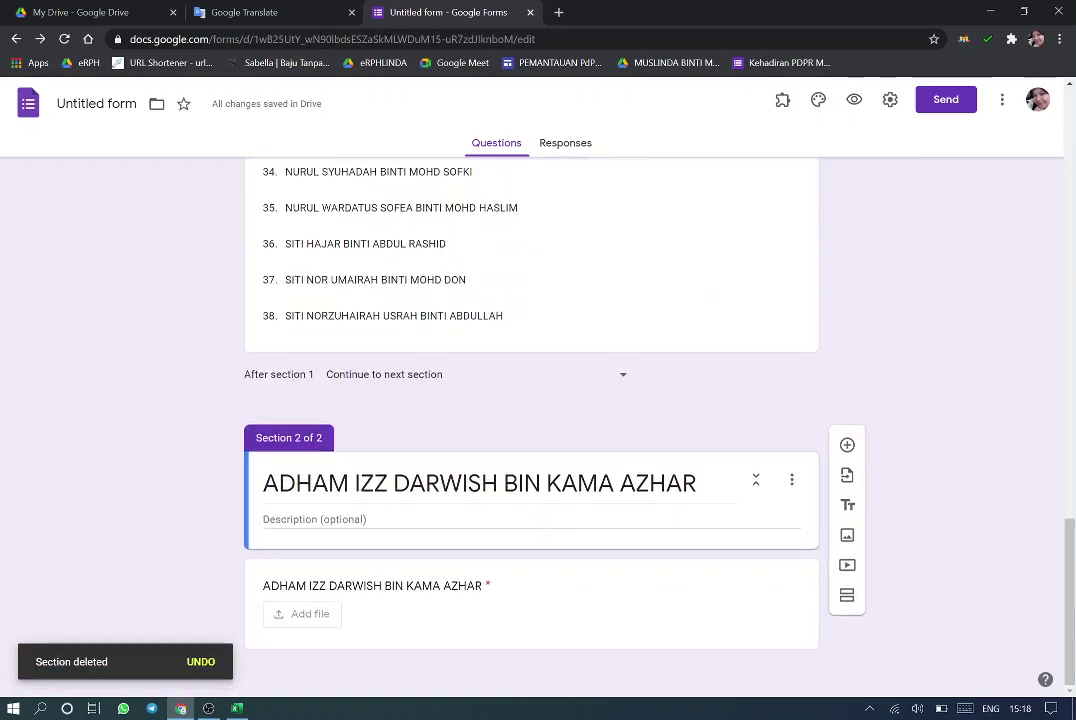
left_click(792, 482)
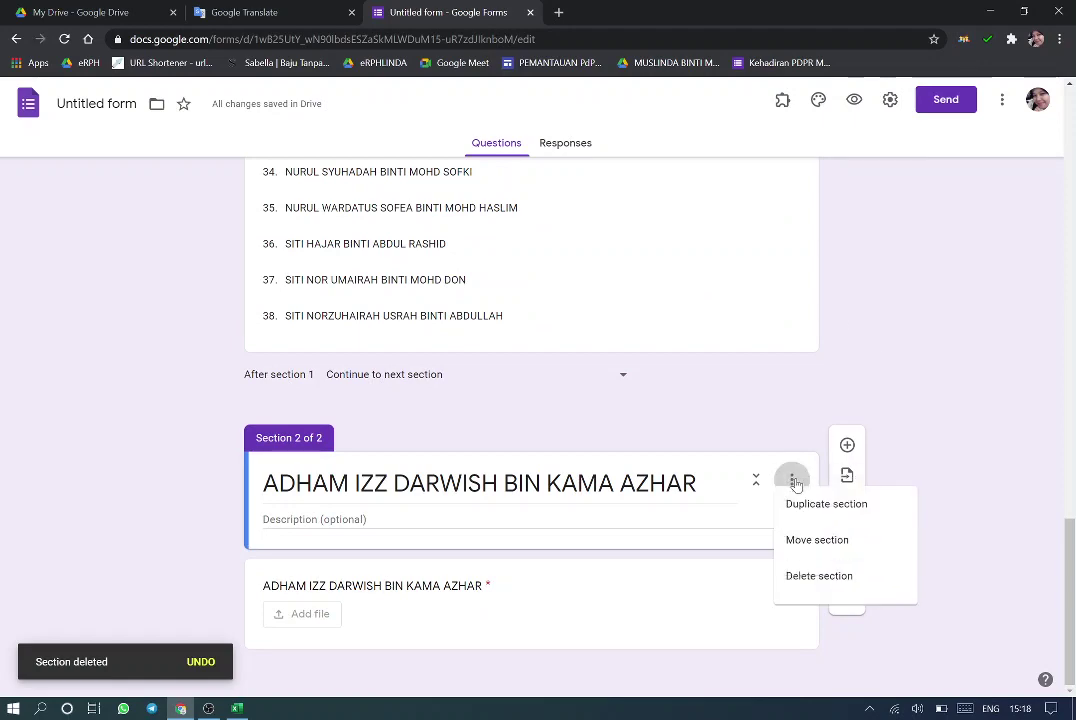
left_click(817, 522)
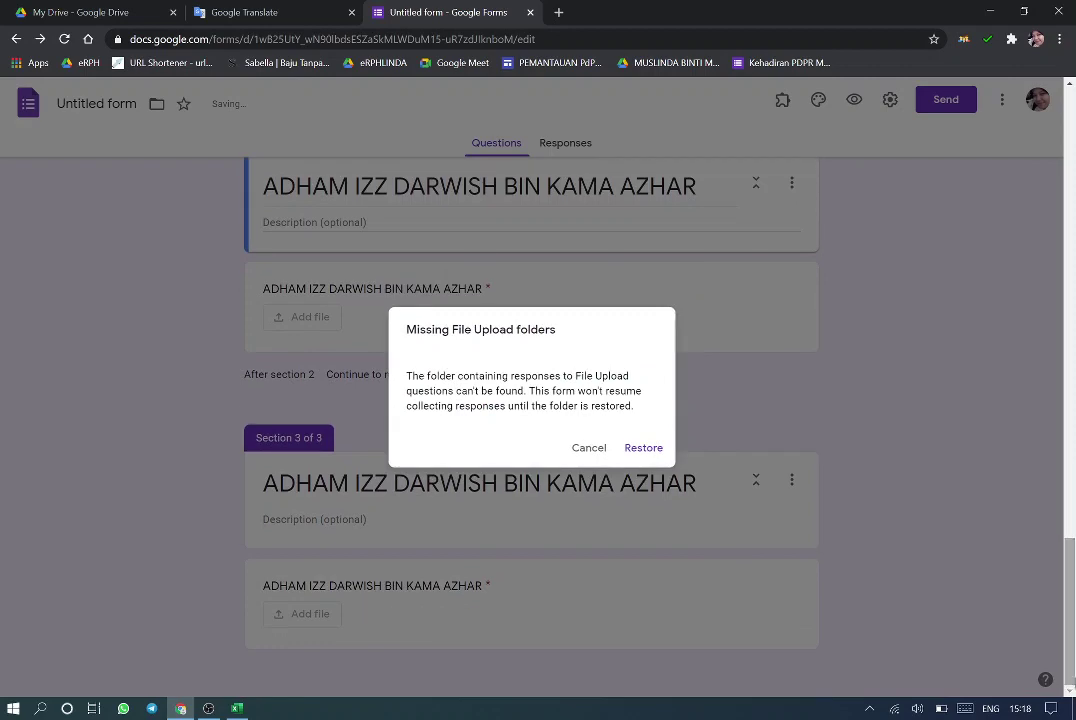
Restore the upload folders and name section 3 and its upload question after the second student
left_click(646, 448)
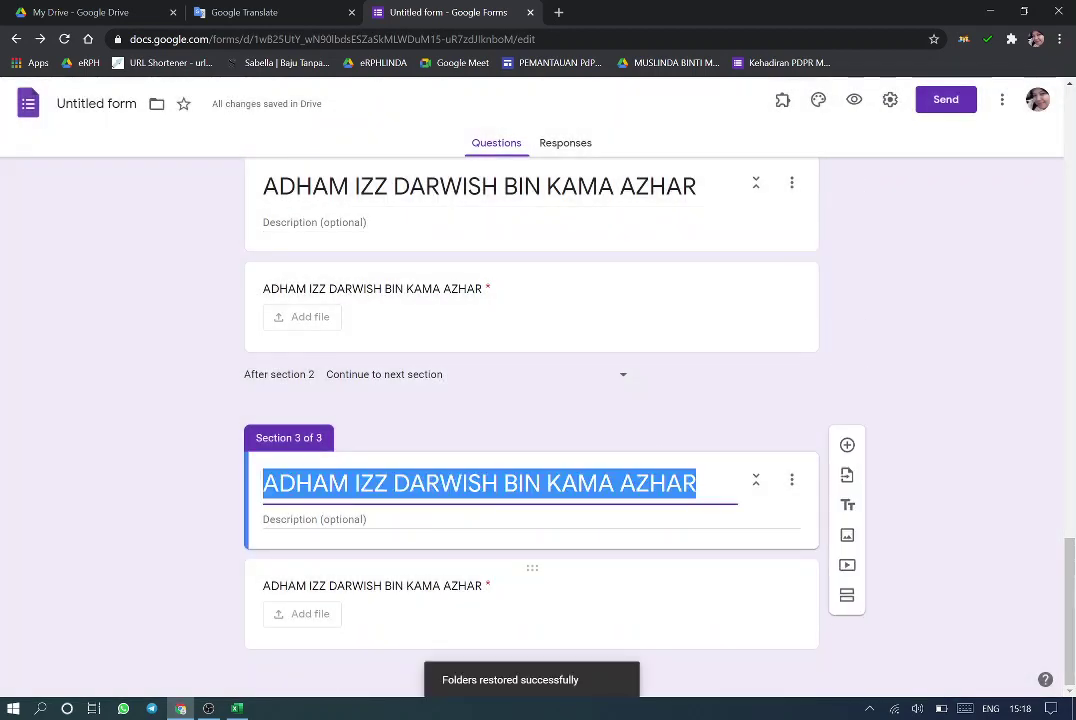
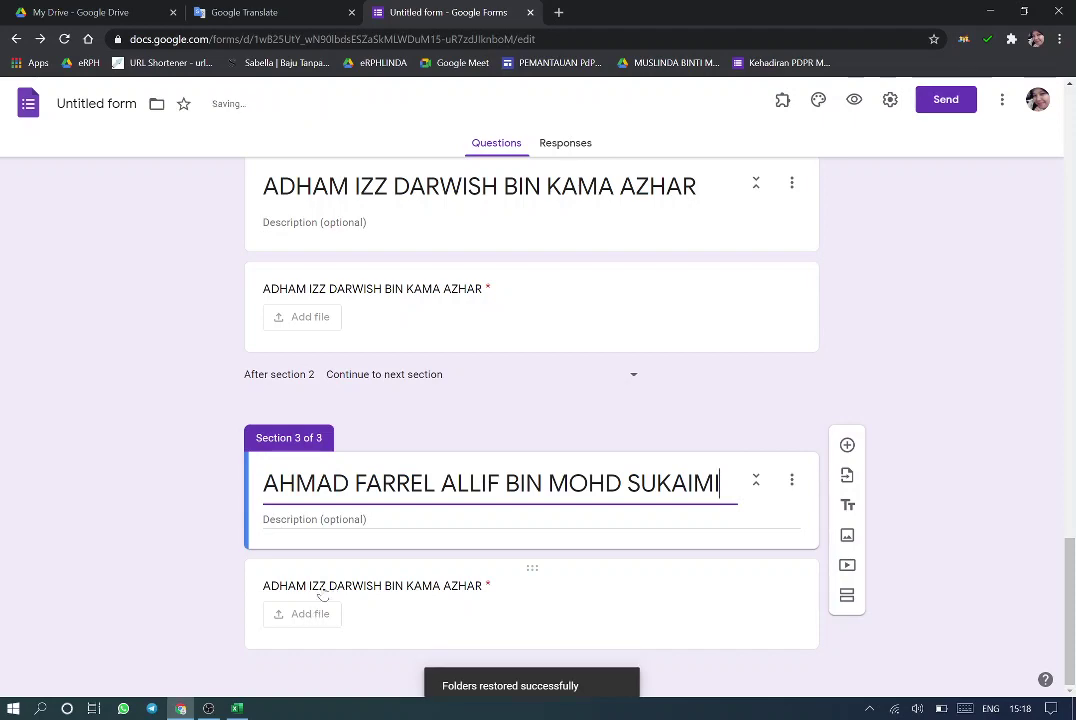
left_click(323, 590)
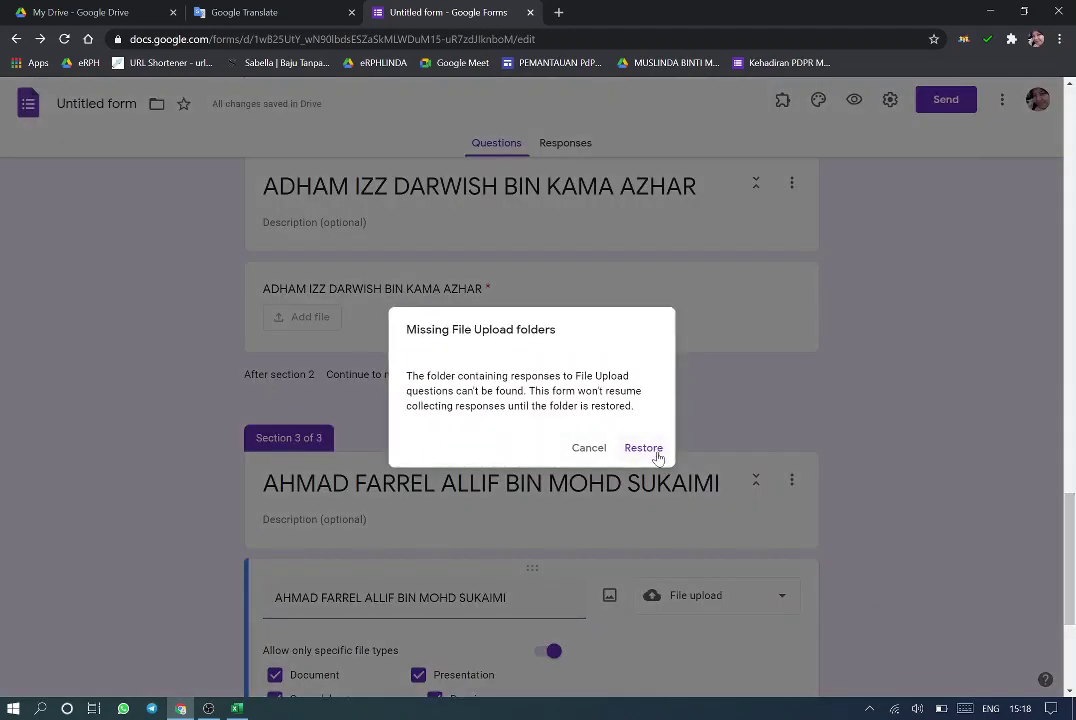
left_click(650, 450)
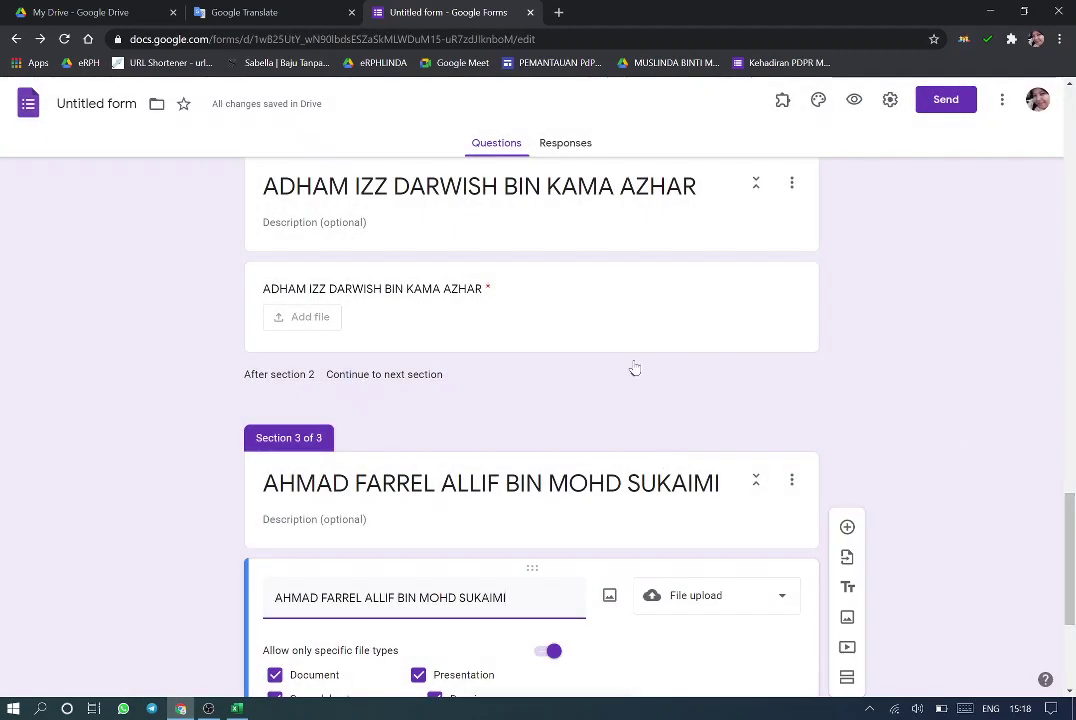
Set section 2 to go to section 2 and review section 3's upload question
left_click(632, 376)
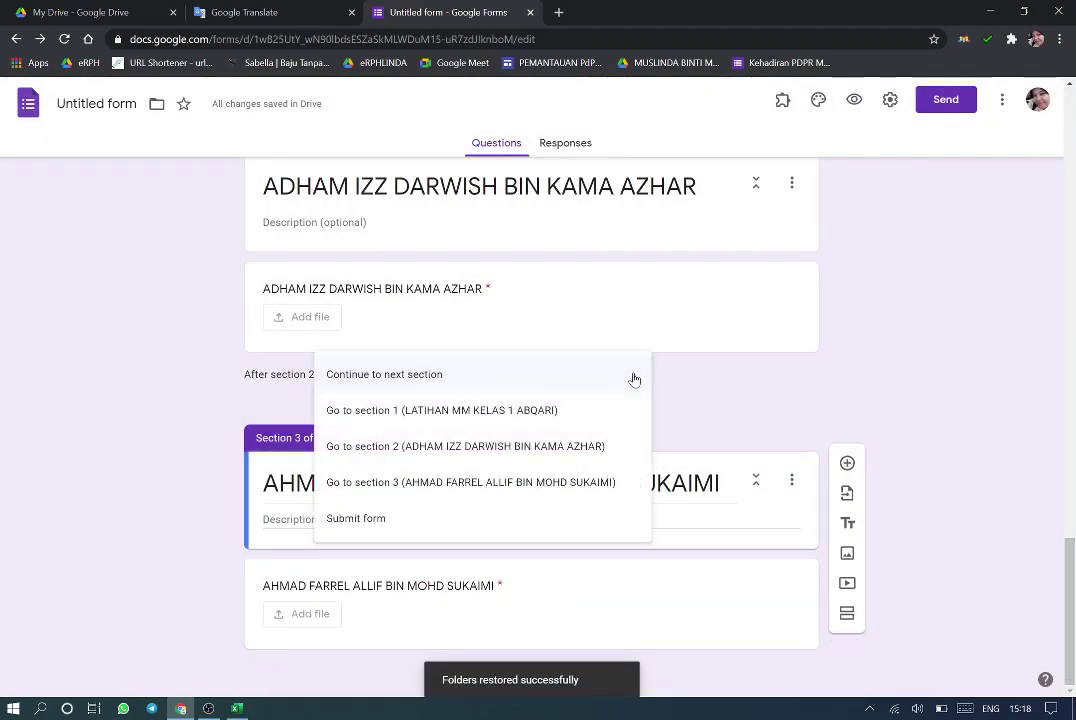
left_click(535, 455)
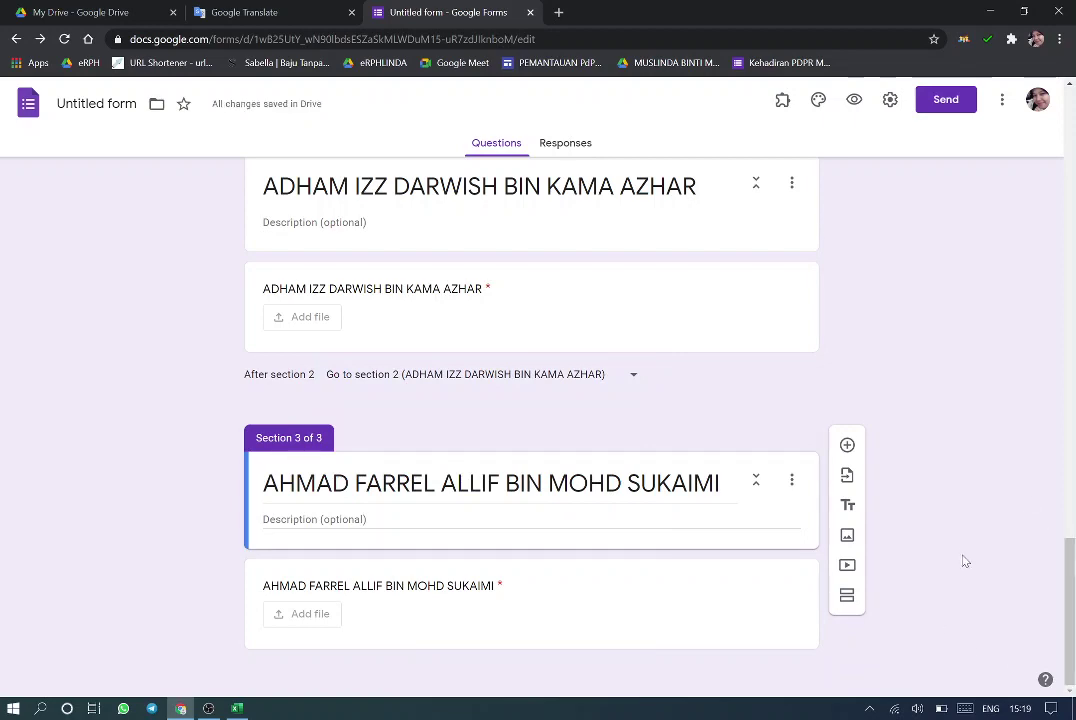
left_click(631, 625)
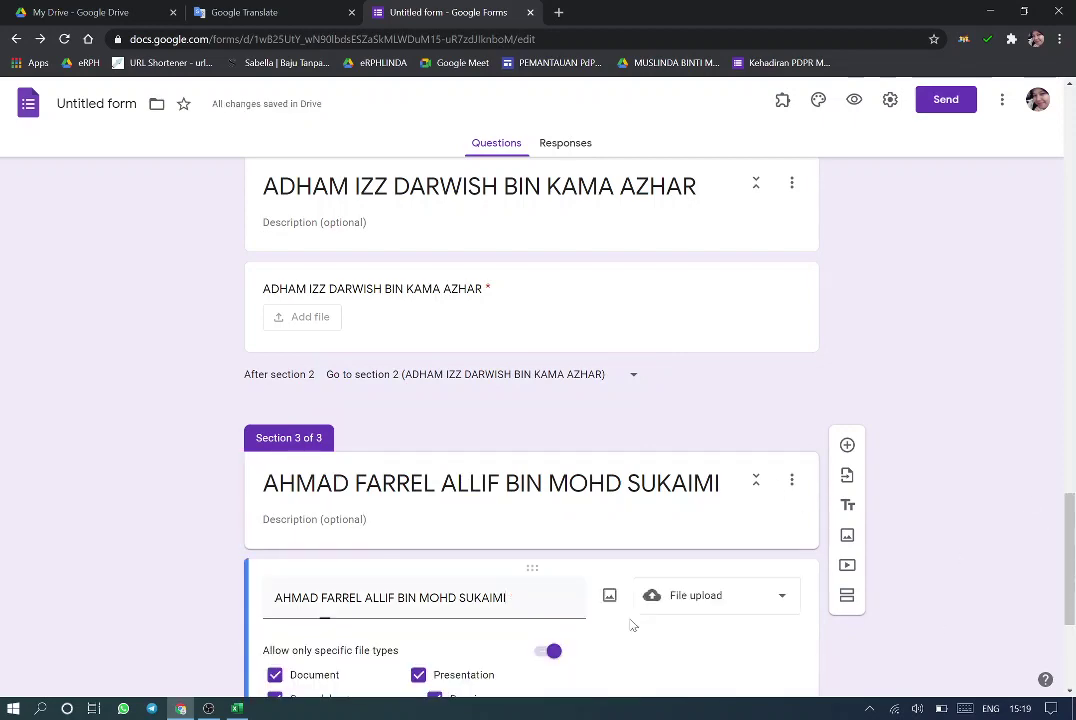
left_click_drag(1070, 560, 1070, 625)
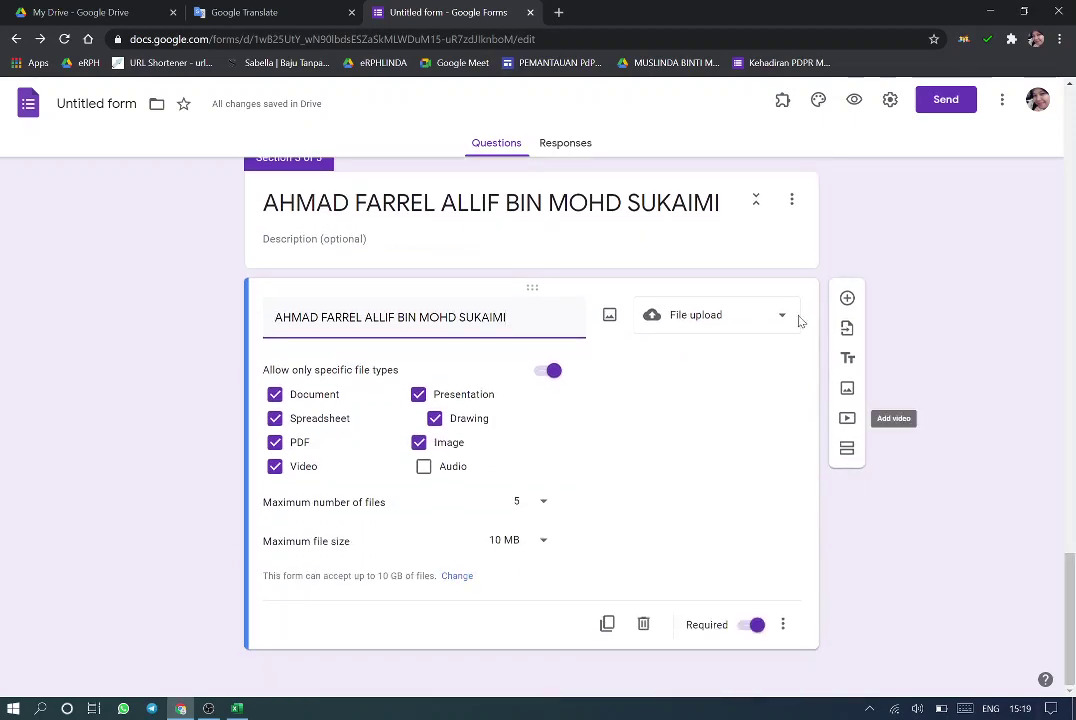
left_click(792, 208)
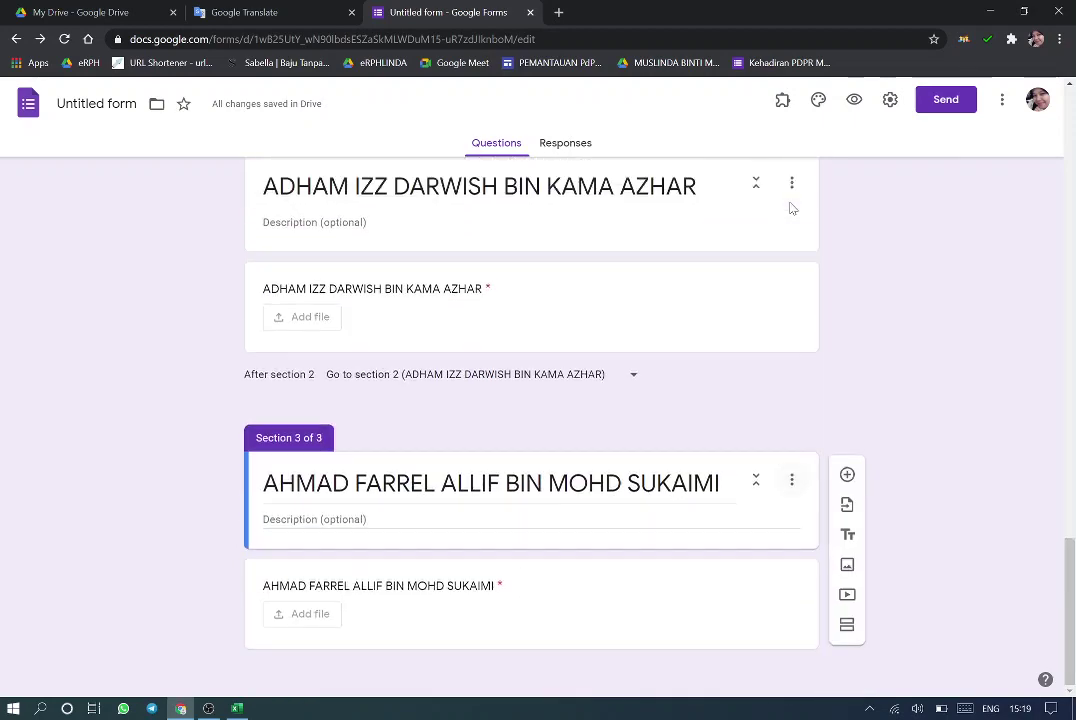
left_click(791, 481)
Duplicate section 3 into section 4, restore its upload folders, and make section 3 go to section 3
left_click(843, 522)
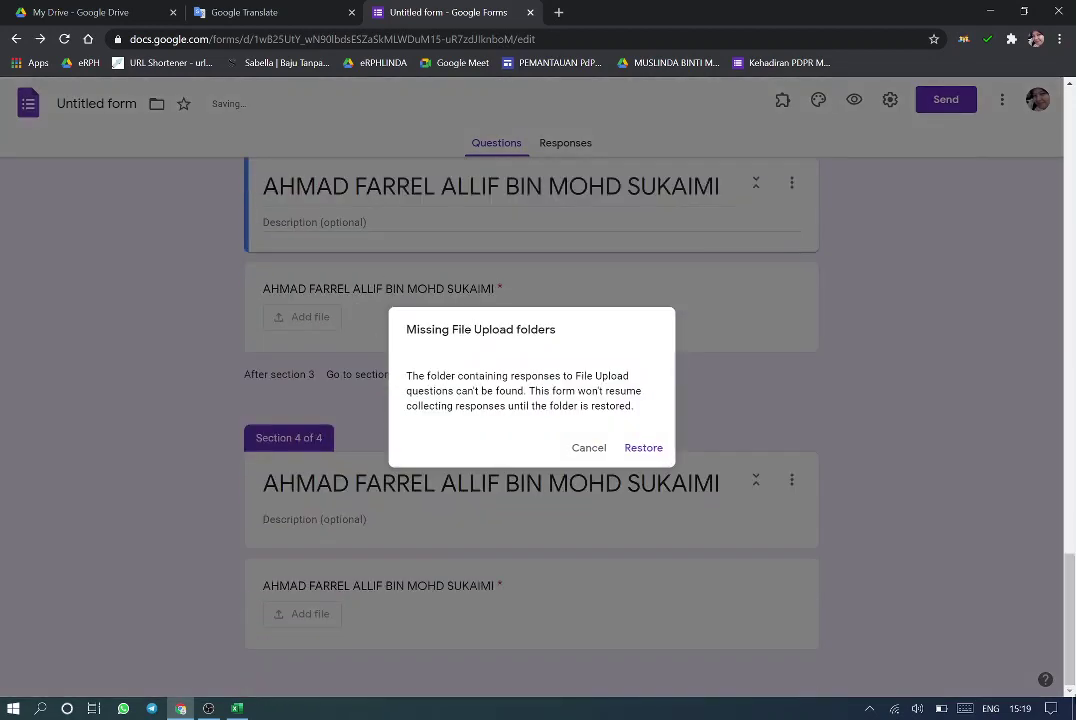
left_click(644, 449)
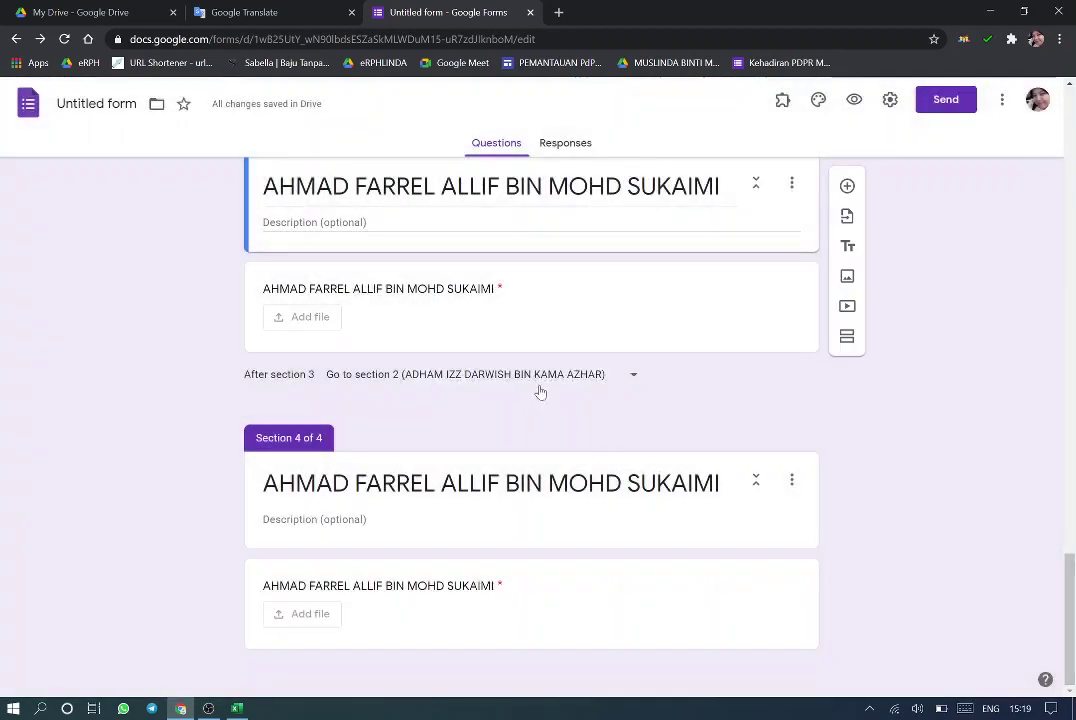
left_click(620, 375)
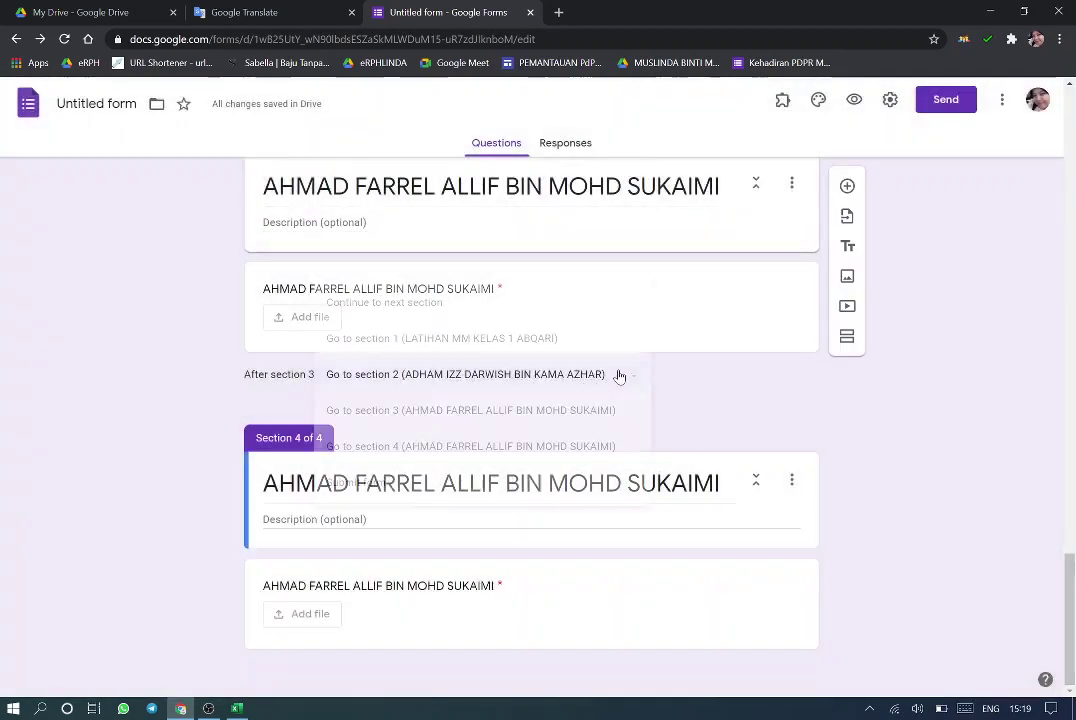
left_click(533, 418)
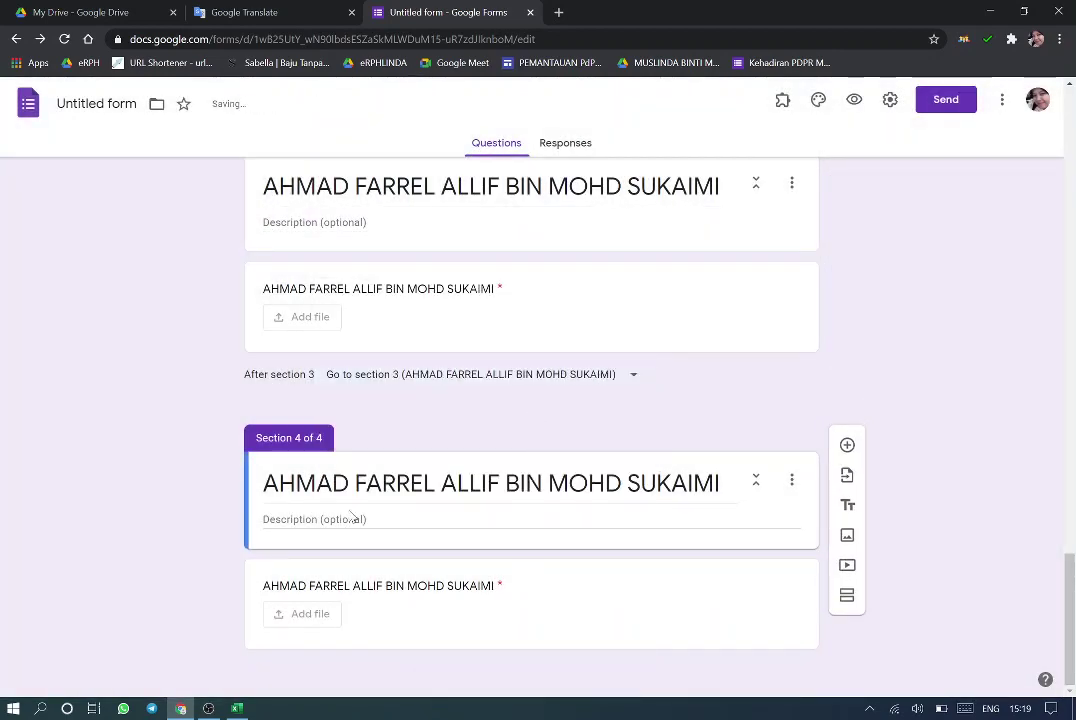
triple_click(490, 483)
Copy the next student's name from cell C8 of the Excel class list
left_click(237, 708)
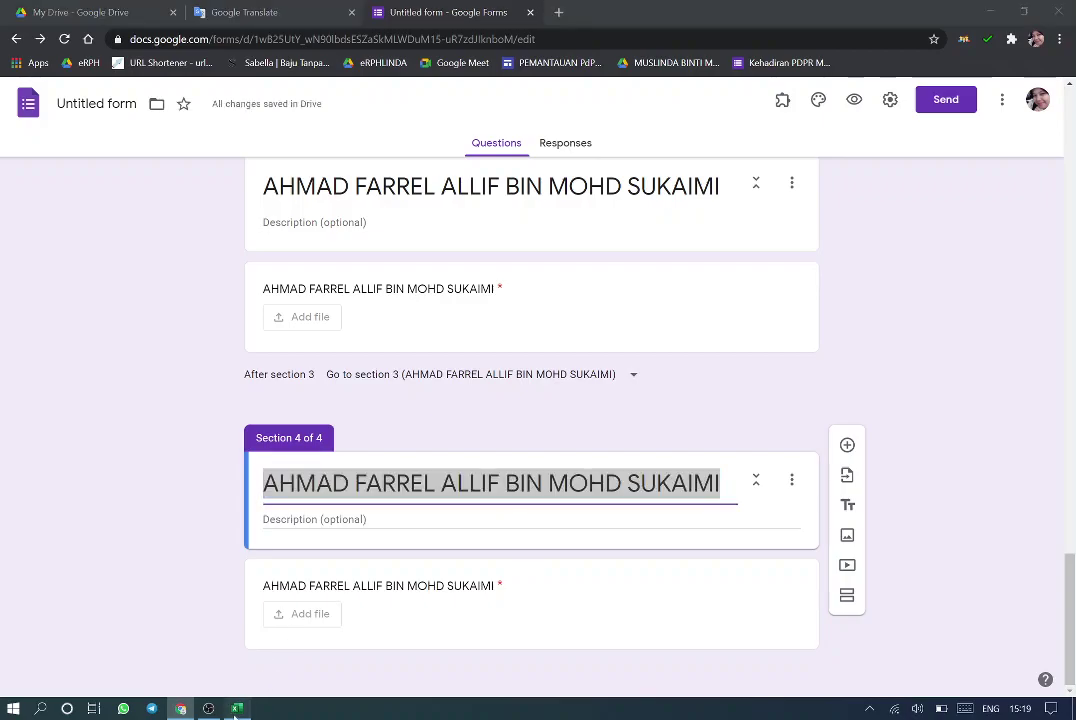
double_click(220, 273)
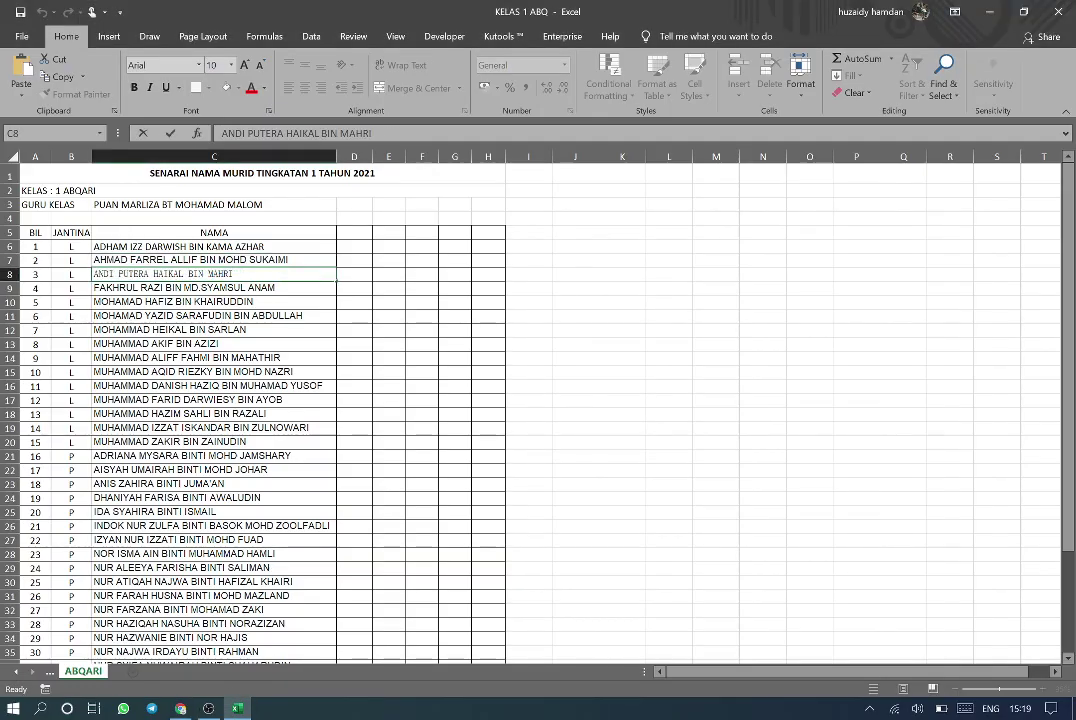
key("End")
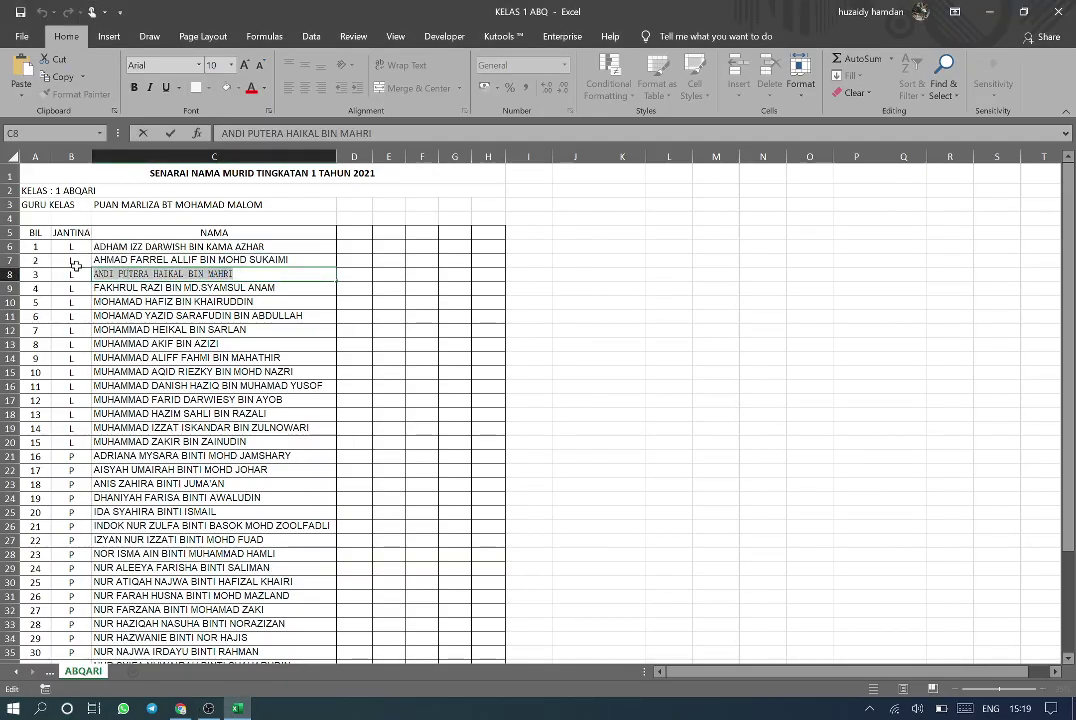
left_click(181, 708)
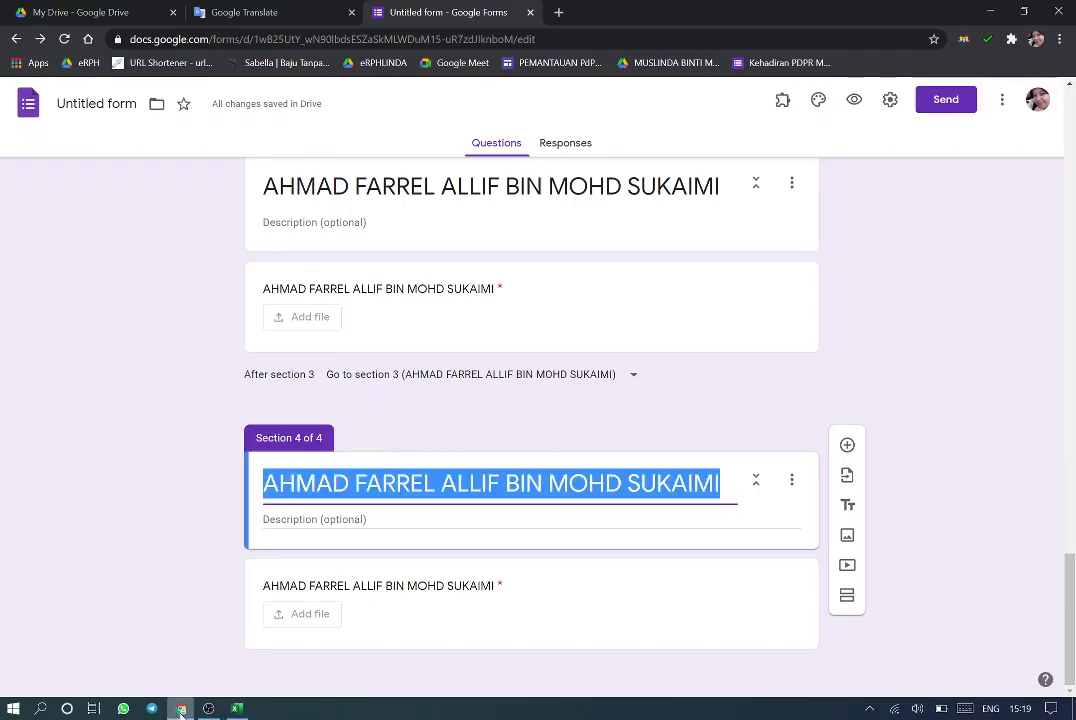
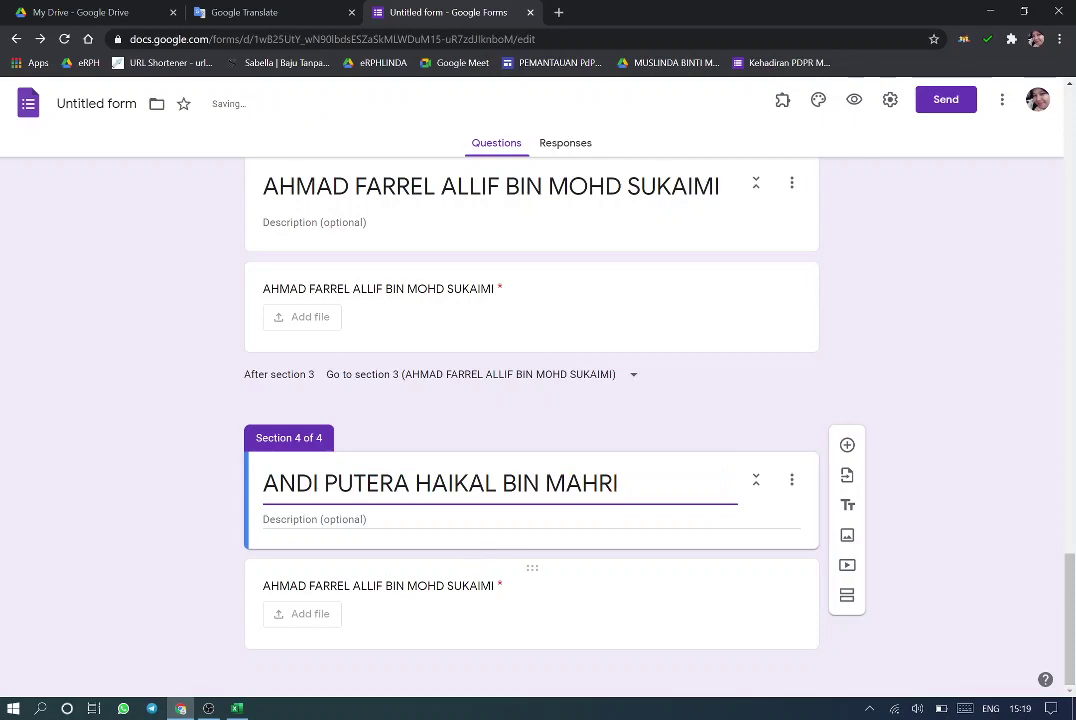
Name section 4 and its upload question after the third student, then open the form preview
left_click(444, 588)
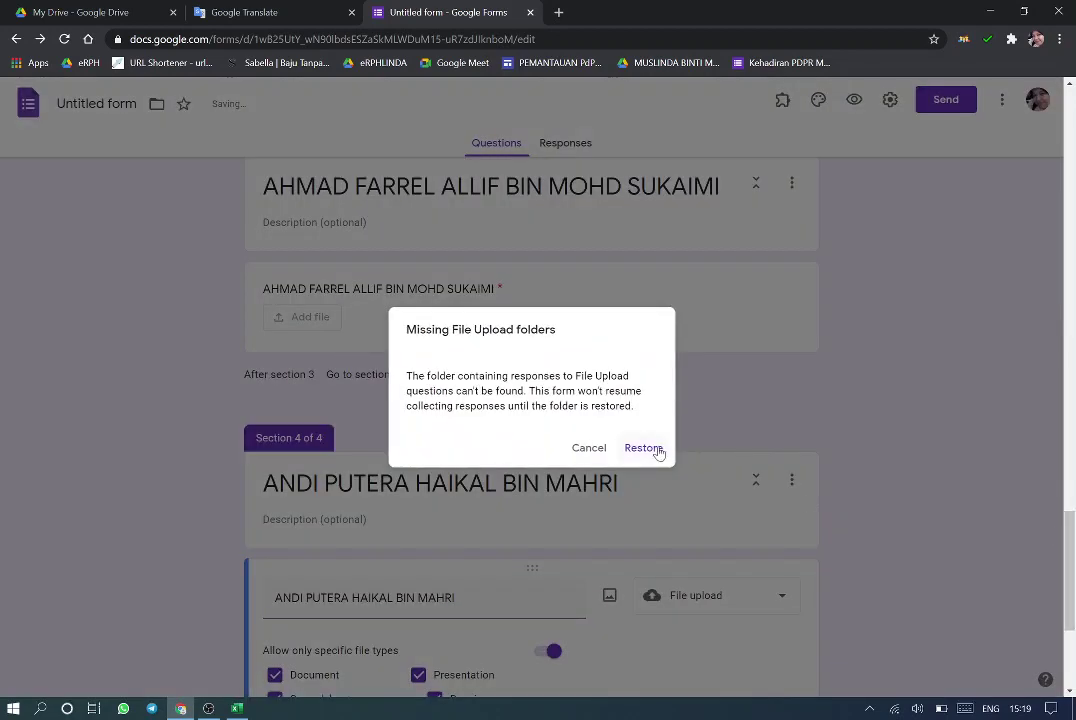
left_click(657, 449)
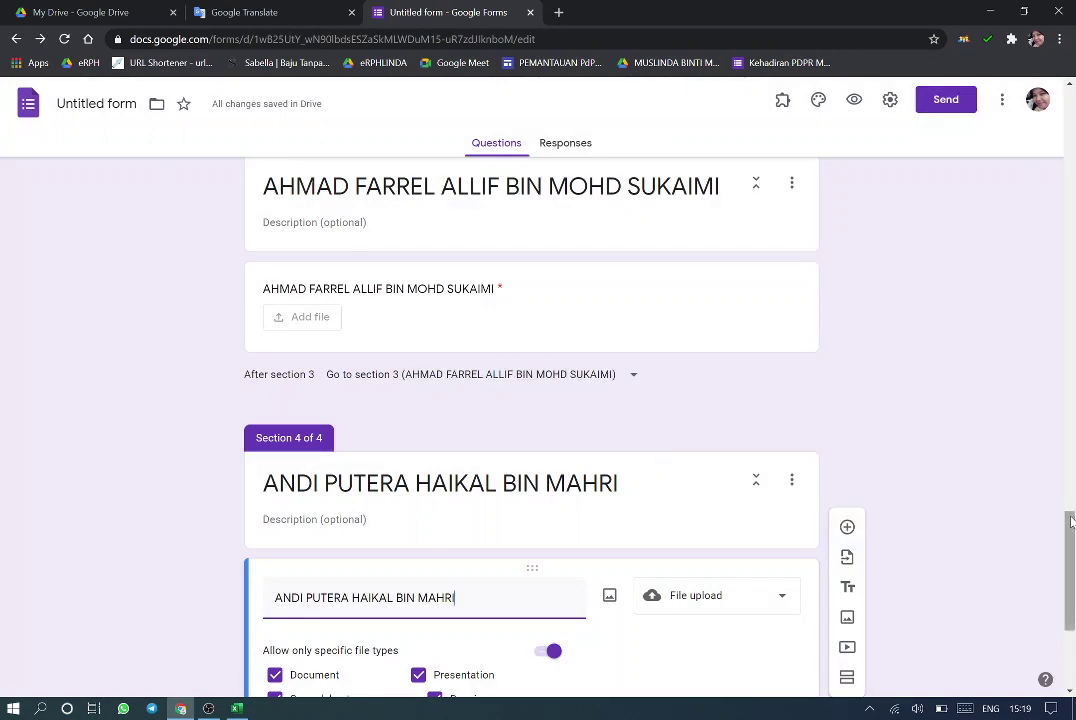
left_click_drag(1071, 520, 1072, 170)
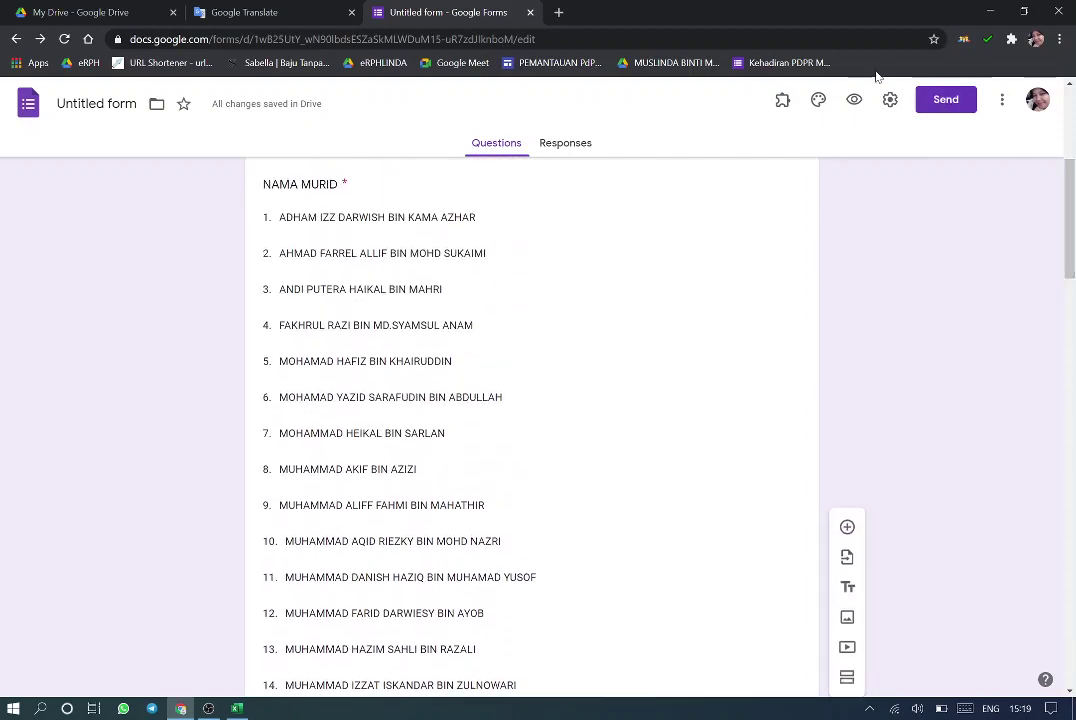
left_click(852, 101)
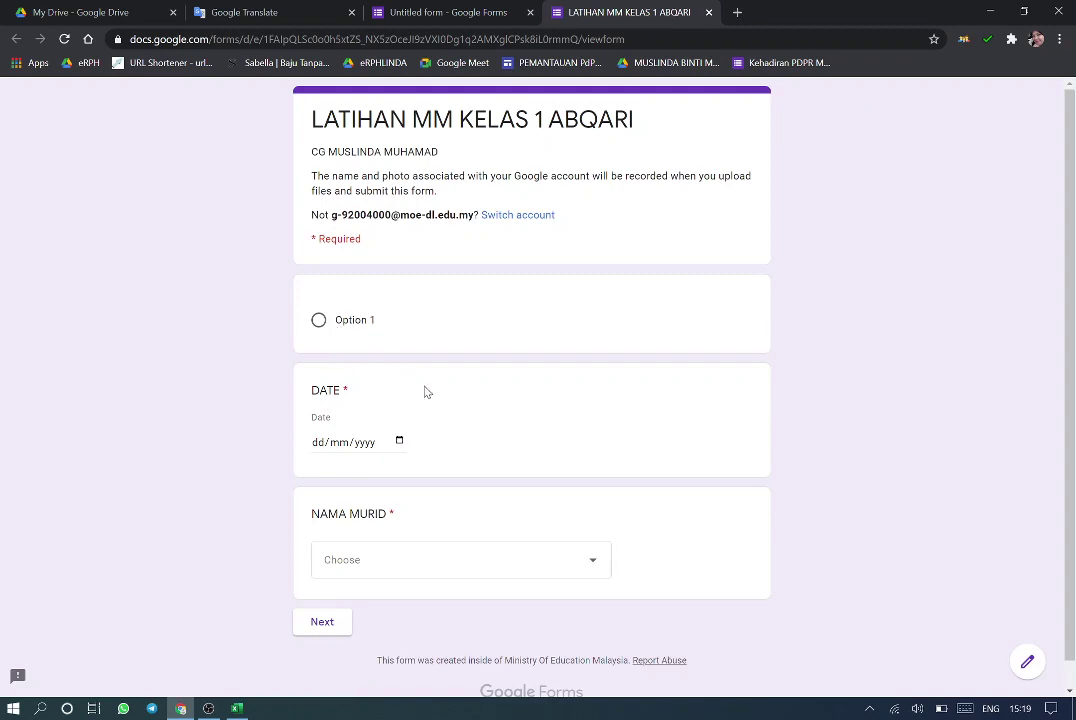
In the preview, enter date 19/02/2021, choose the first student, and go to their upload section
left_click(399, 442)
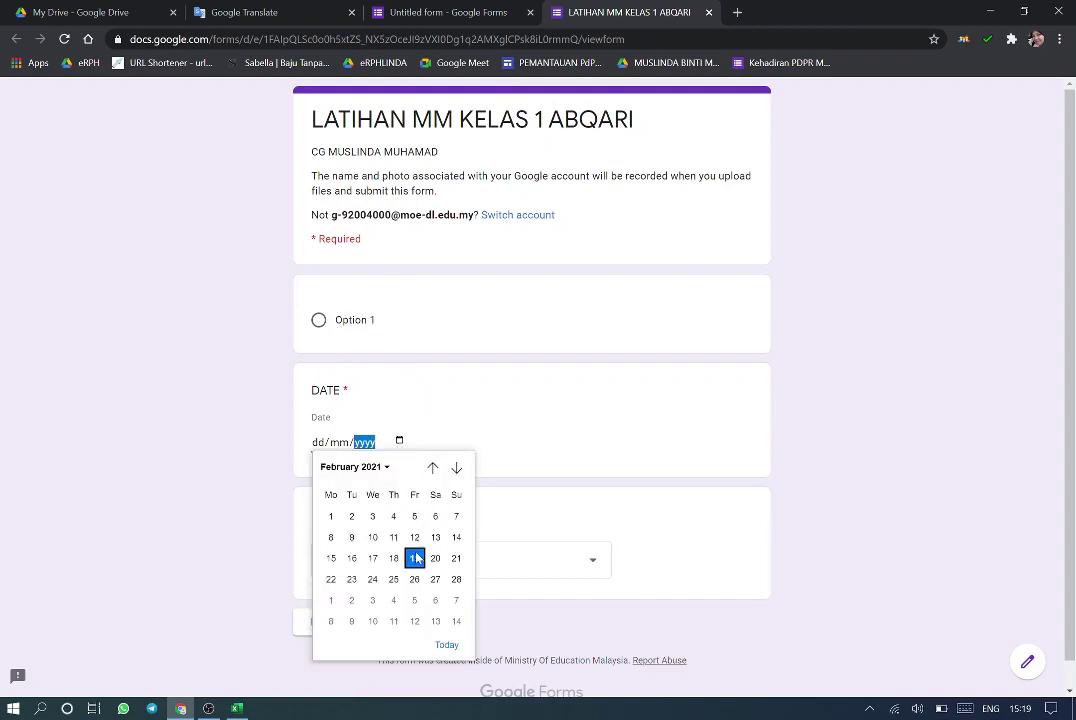
left_click(413, 563)
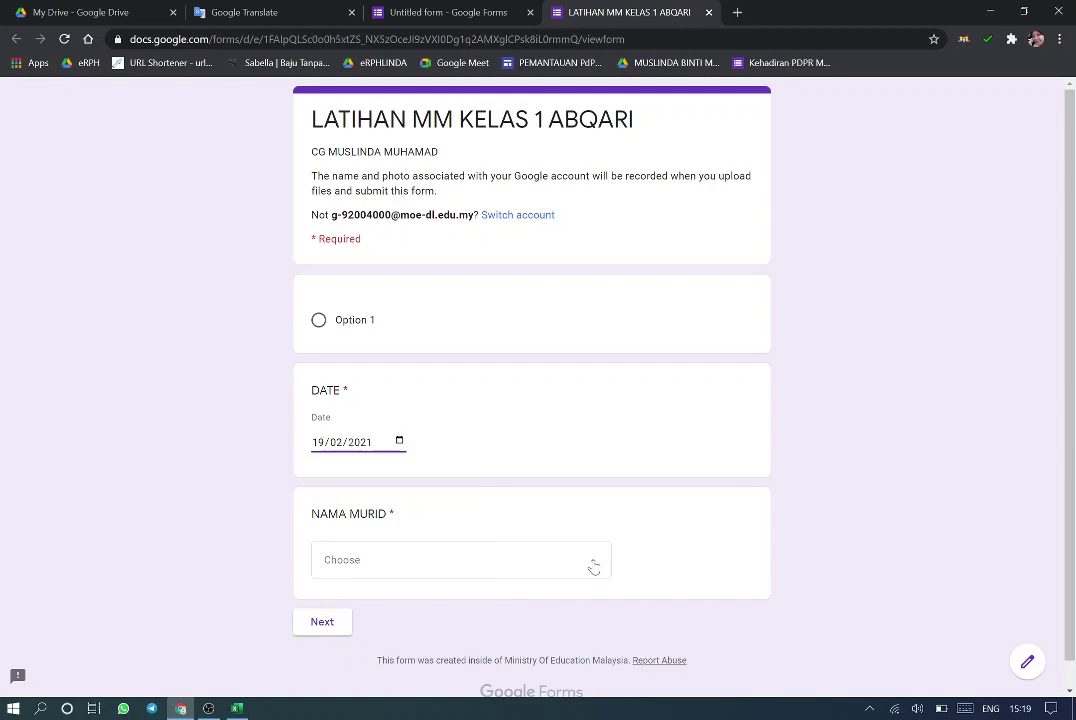
left_click(594, 567)
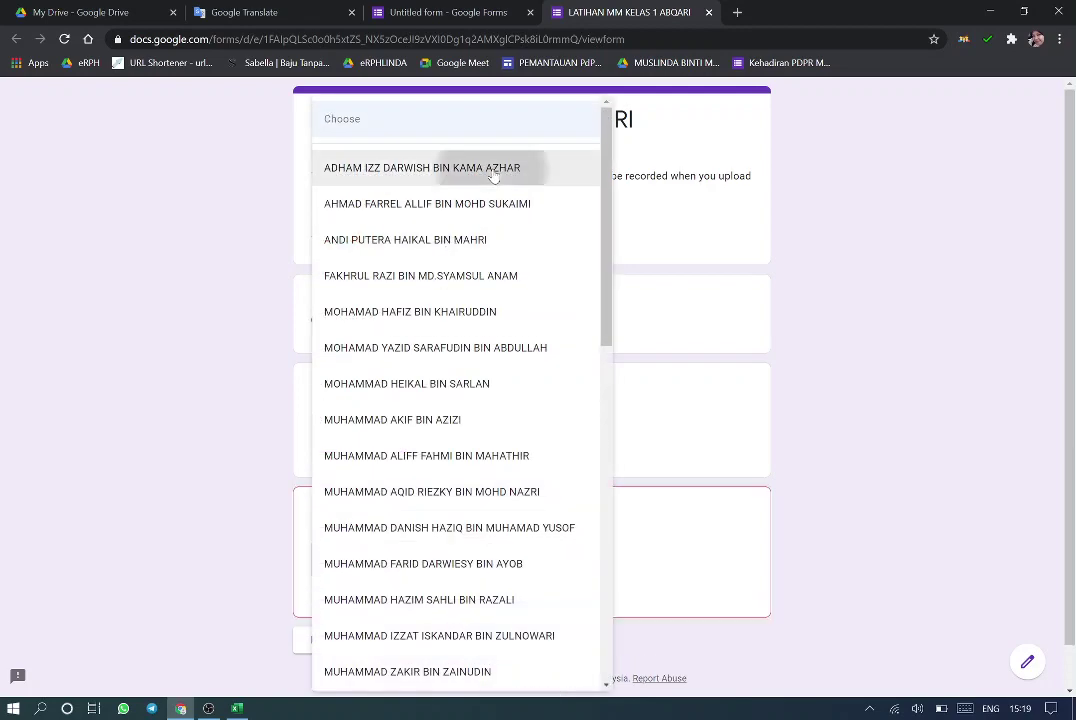
left_click(492, 170)
left_click(333, 624)
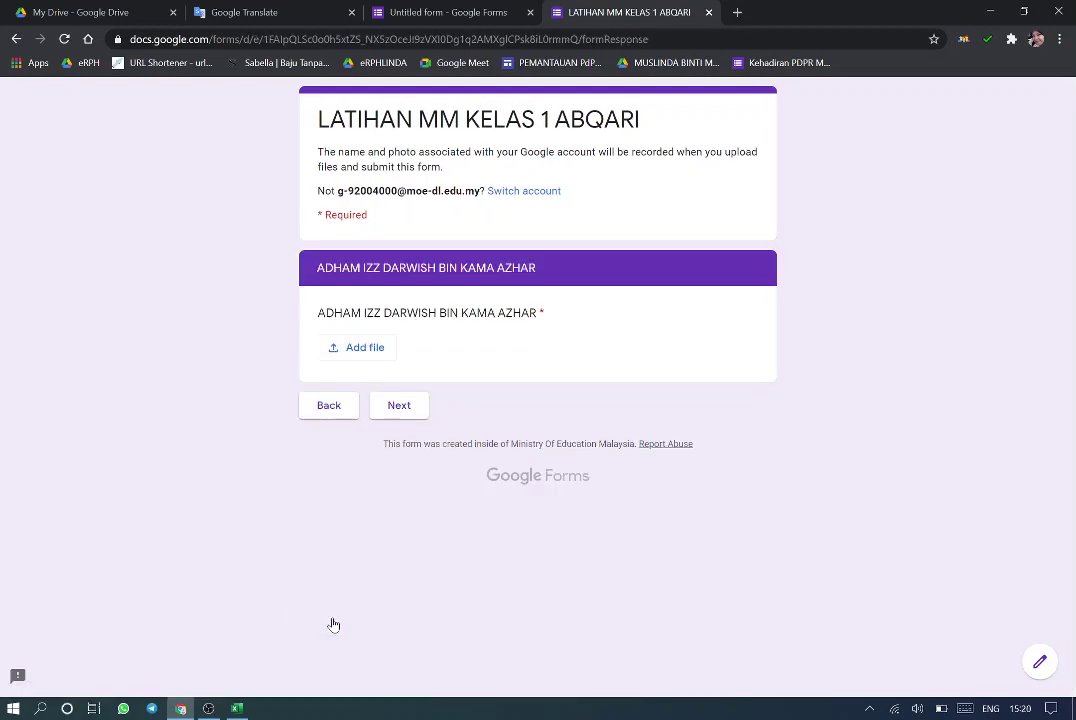
Check the required upload warning and file picker, then leave the preview without submitting
left_click(400, 405)
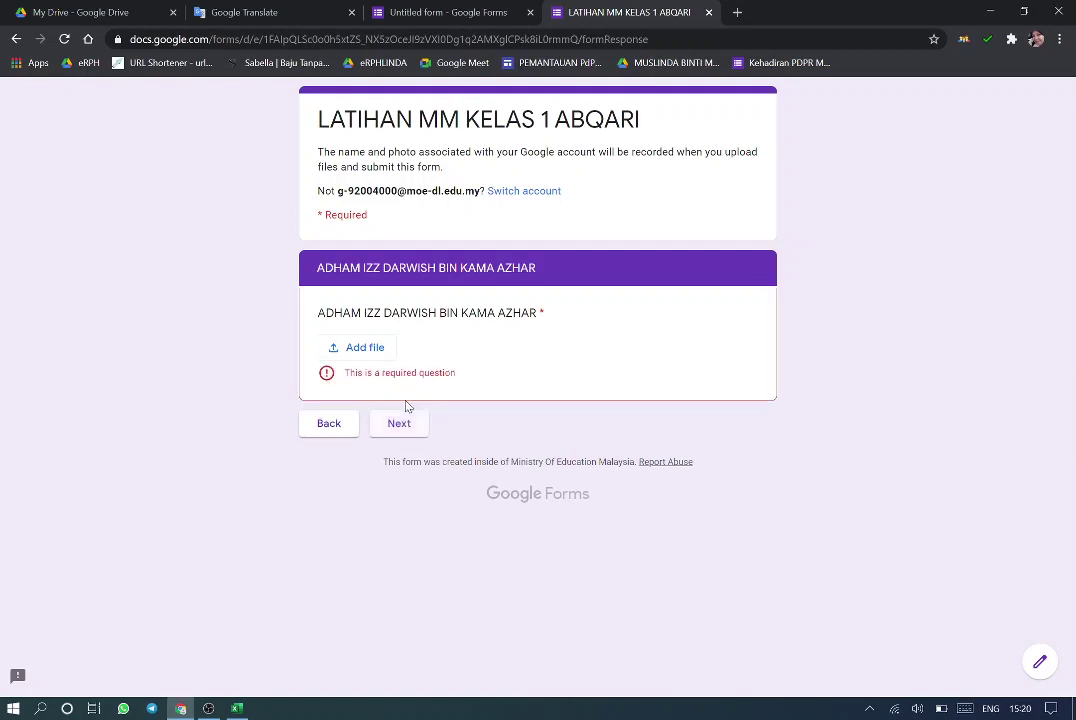
left_click(358, 350)
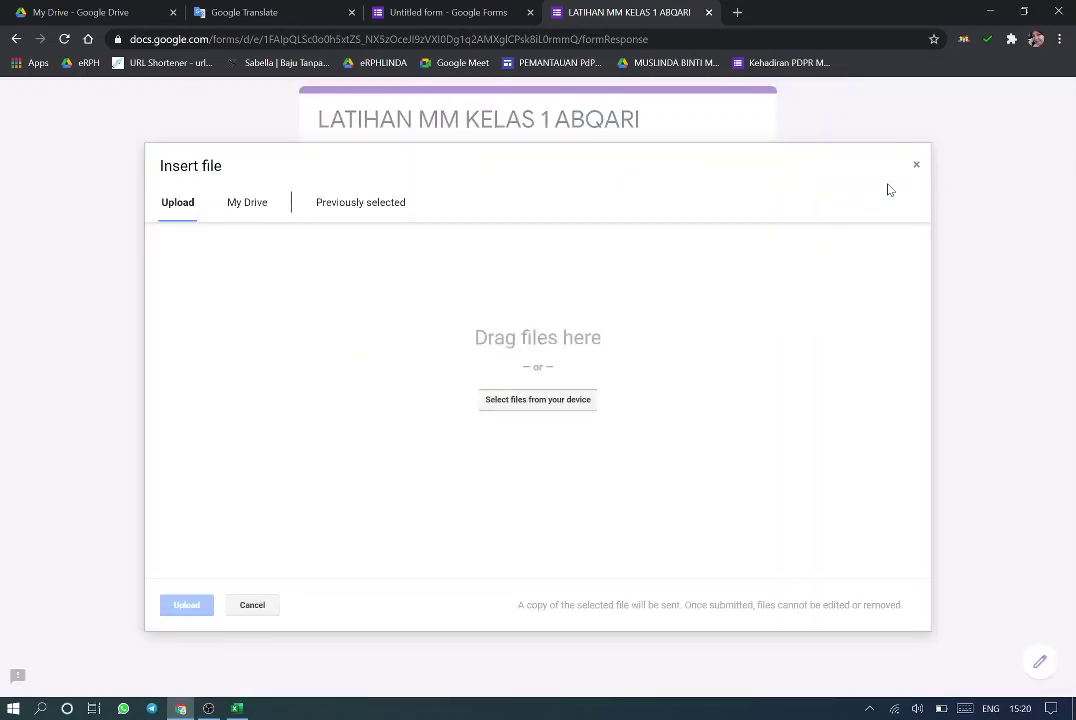
left_click(916, 167)
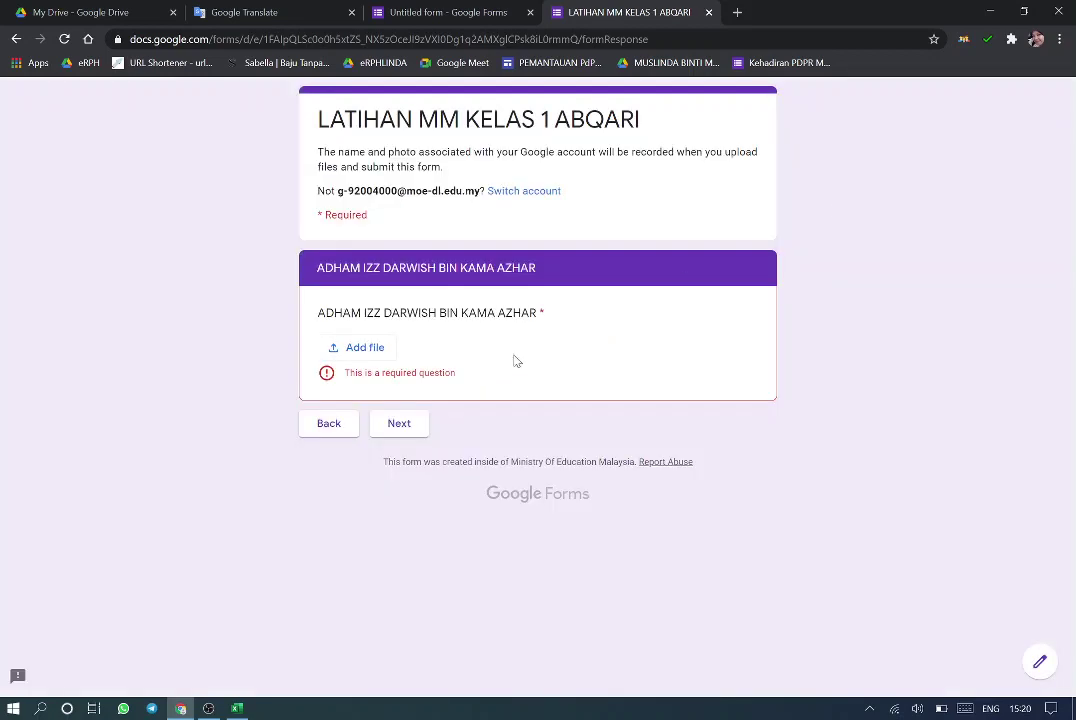
left_click(708, 13)
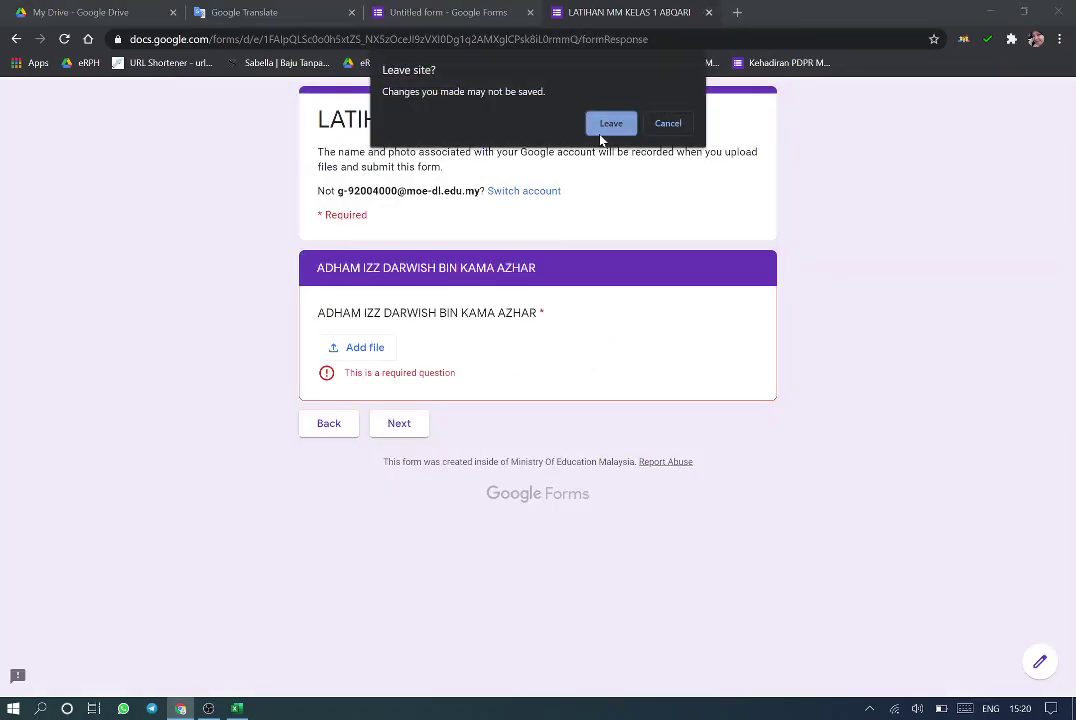
left_click(601, 131)
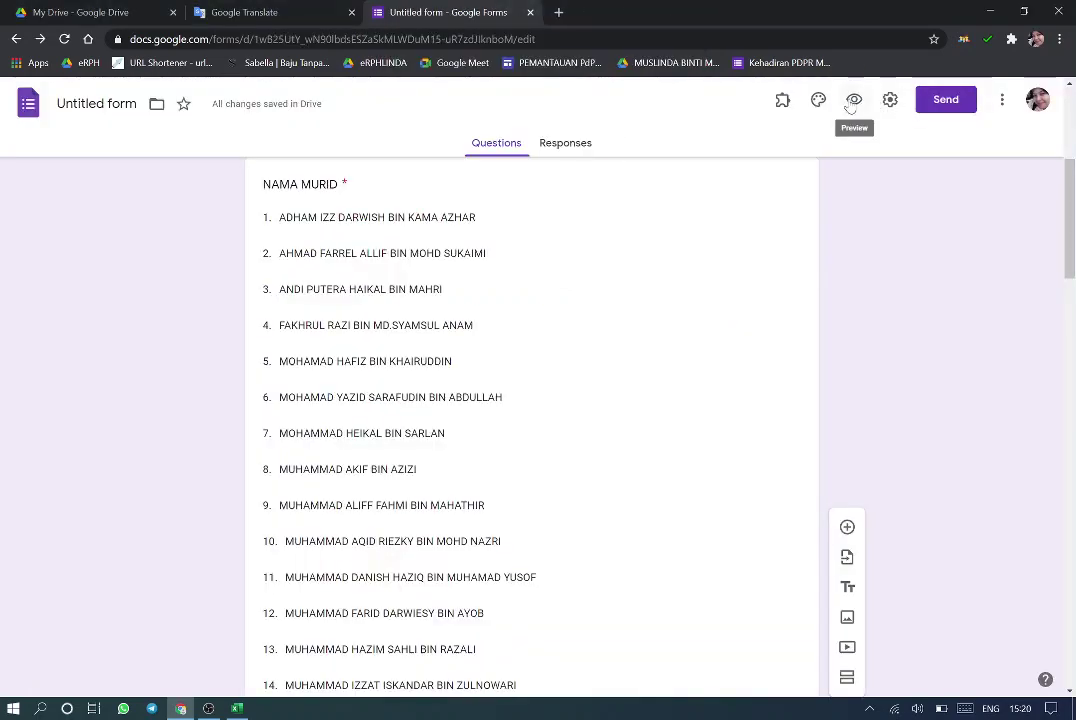
Turn off 'Show link to submit another response' in Presentation settings and save
left_click(889, 100)
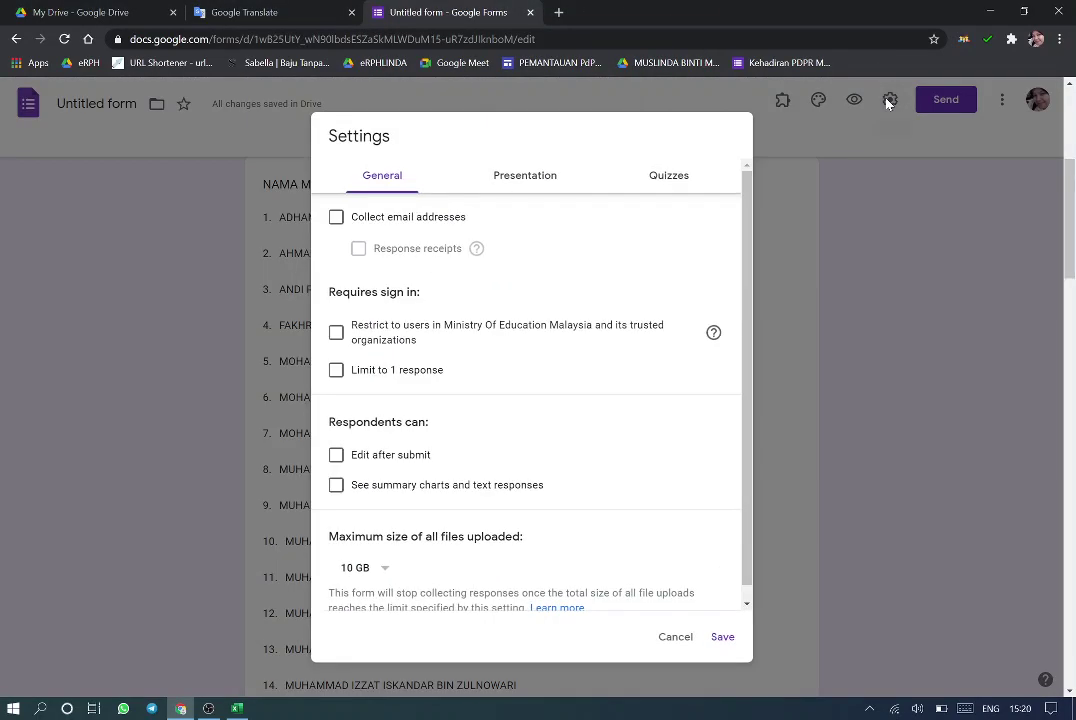
left_click(533, 178)
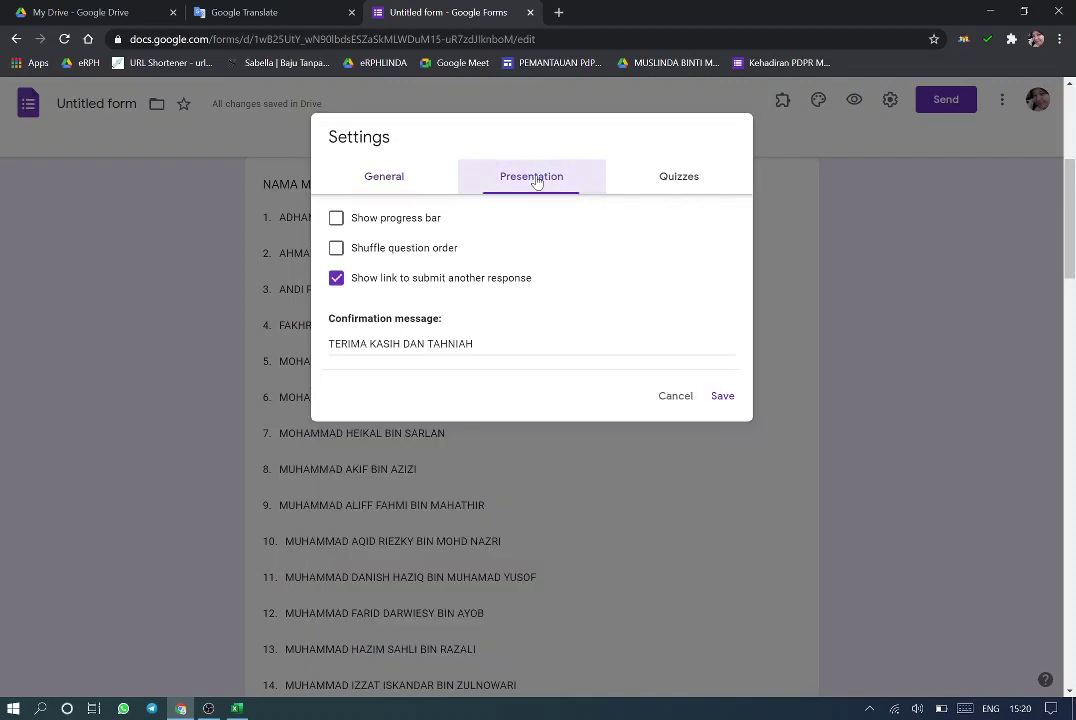
left_click(337, 280)
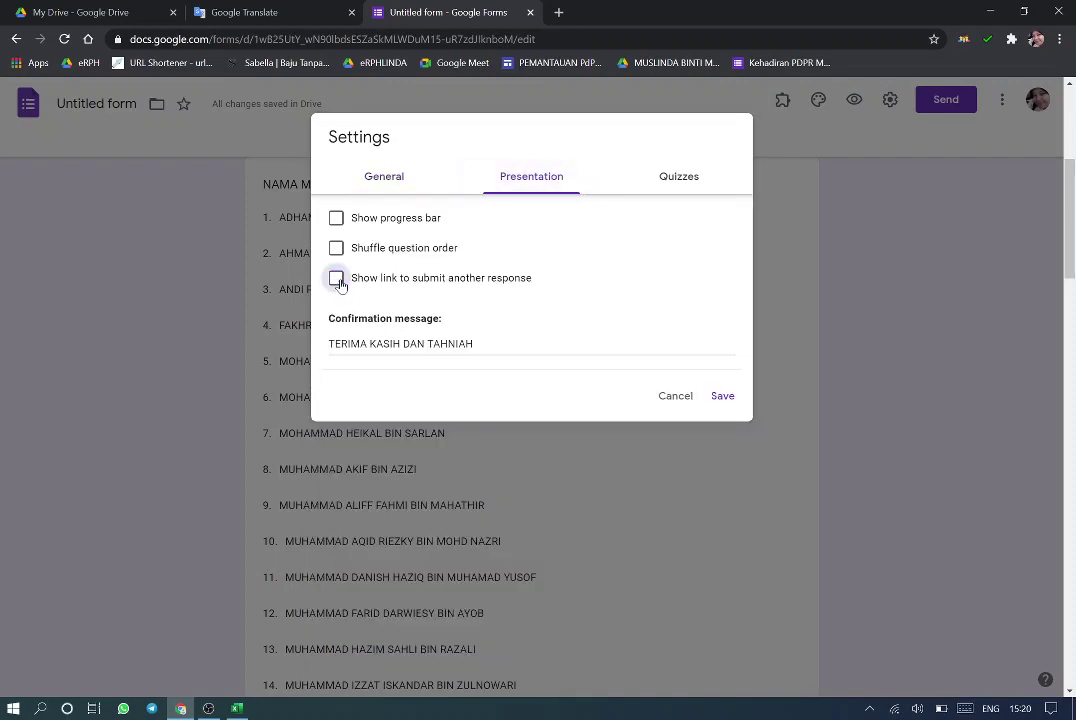
left_click(723, 398)
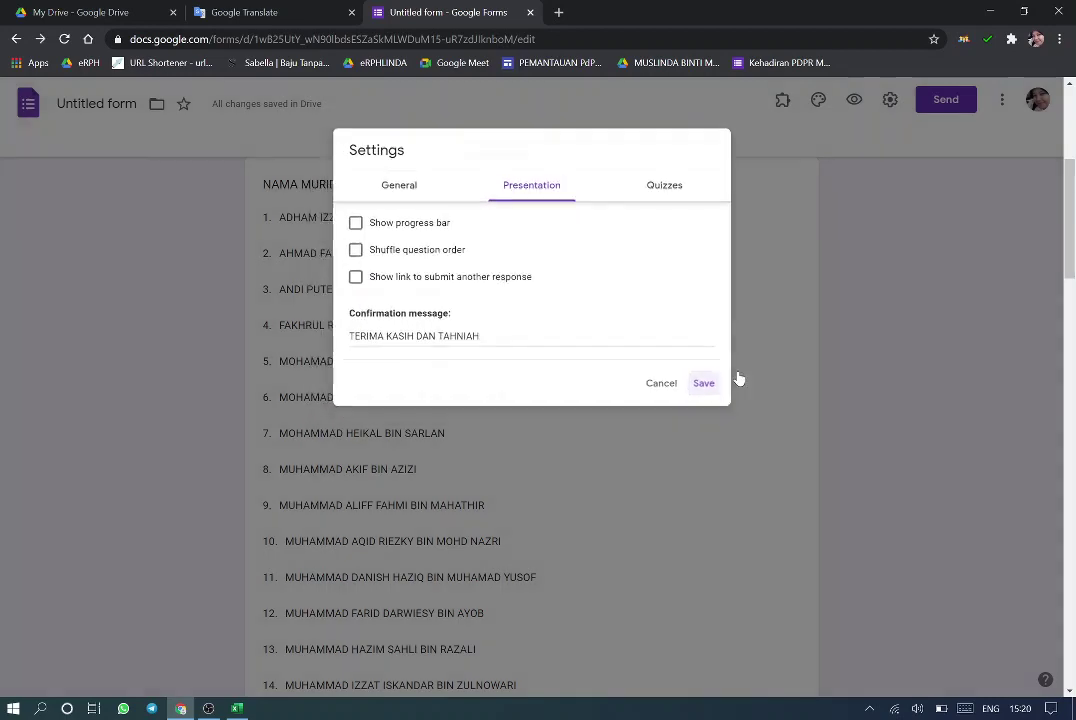
left_click(948, 102)
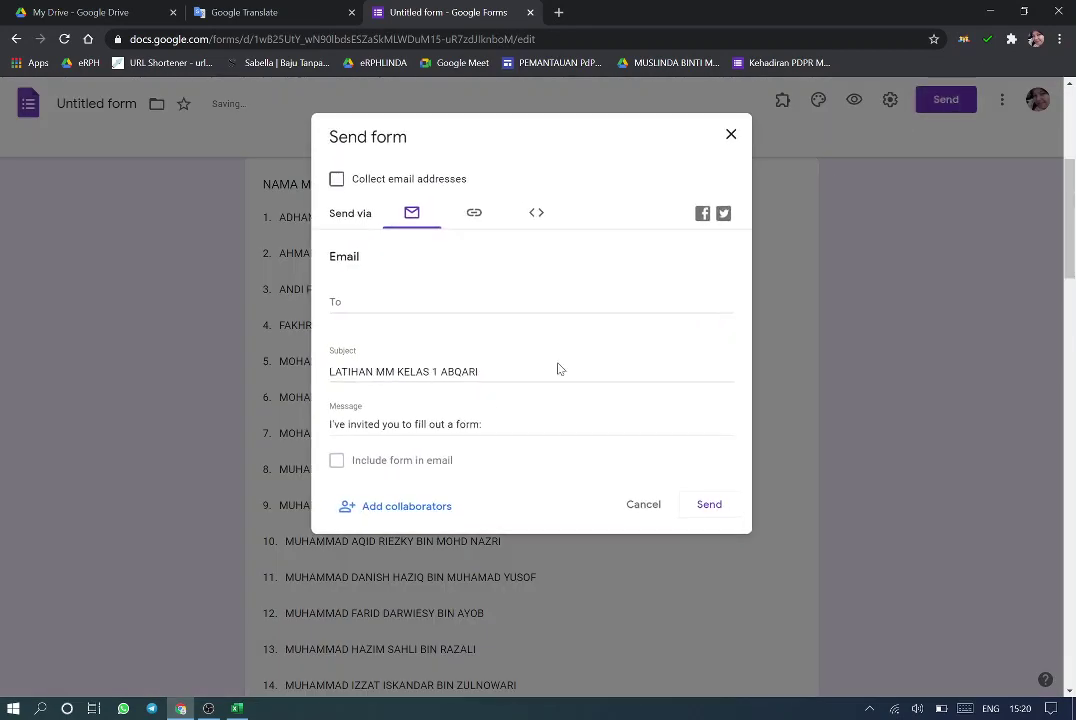
Change the form's link sharing from Restricted to 'Anyone with the link'
left_click(395, 510)
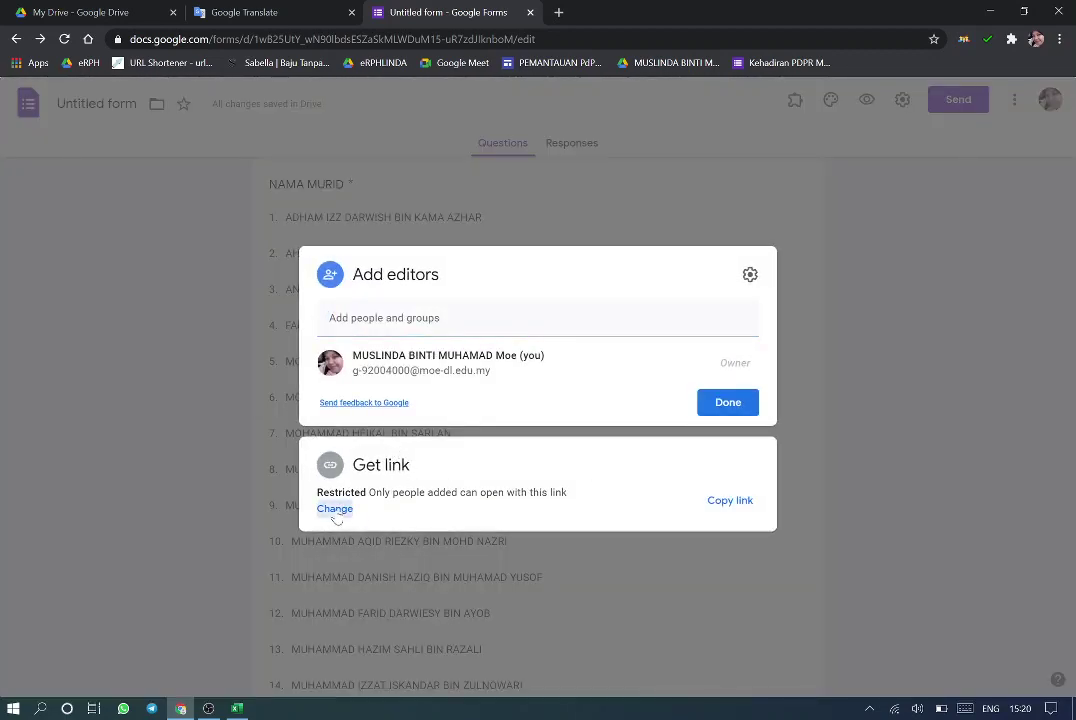
left_click(335, 509)
left_click(540, 462)
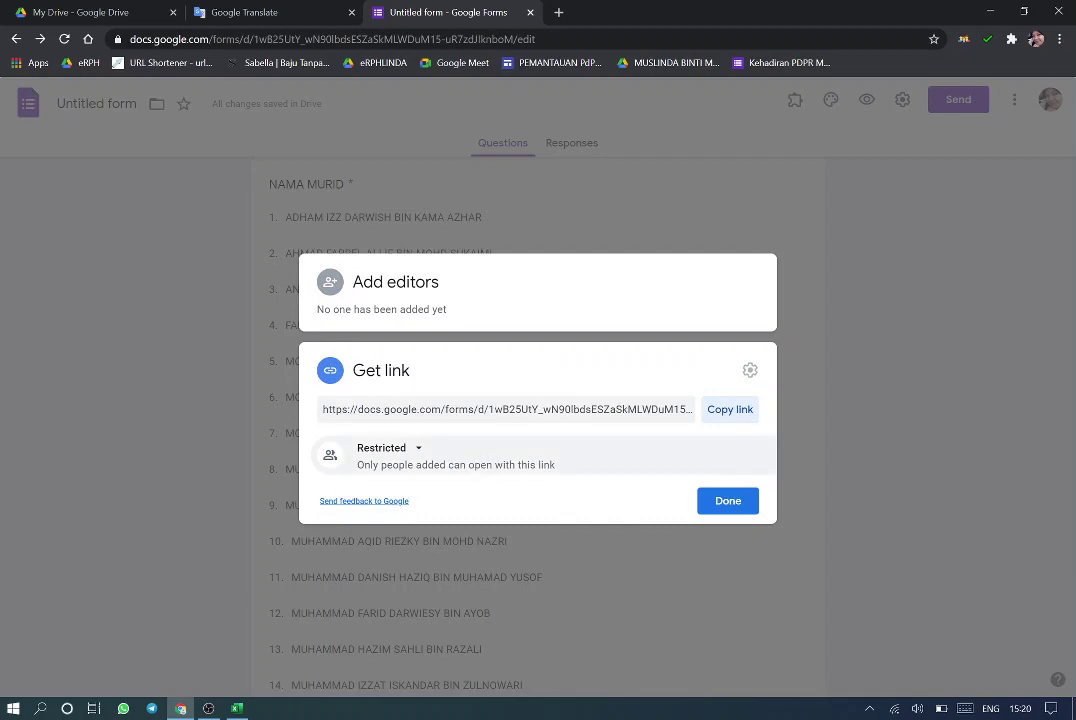
left_click(412, 450)
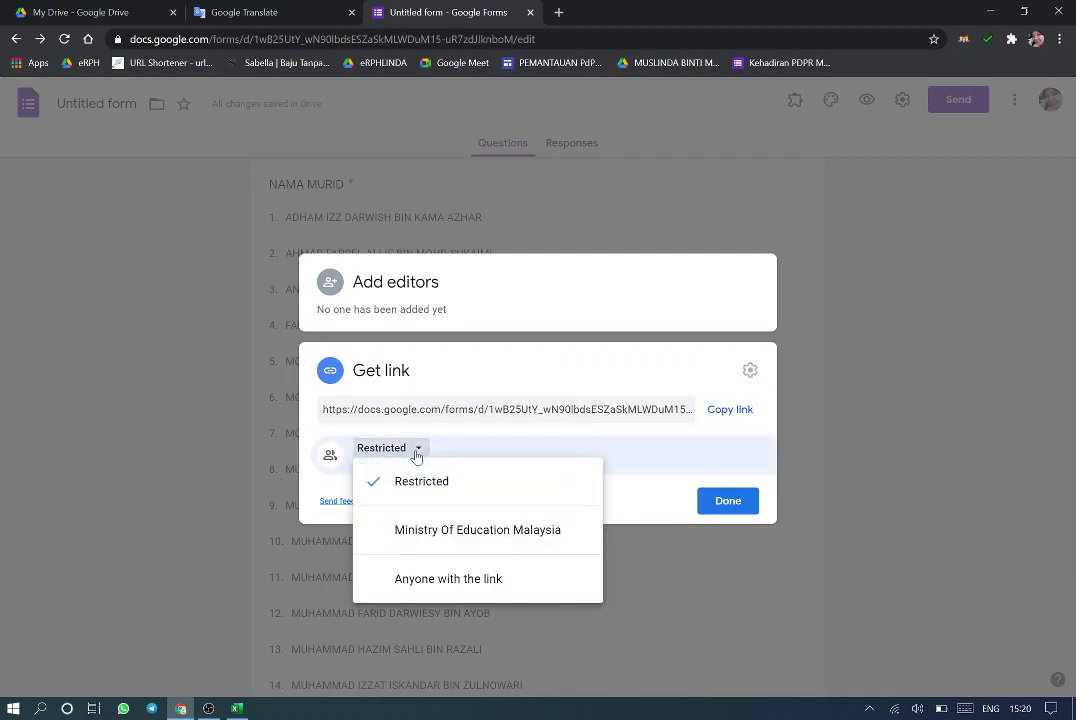
left_click(427, 580)
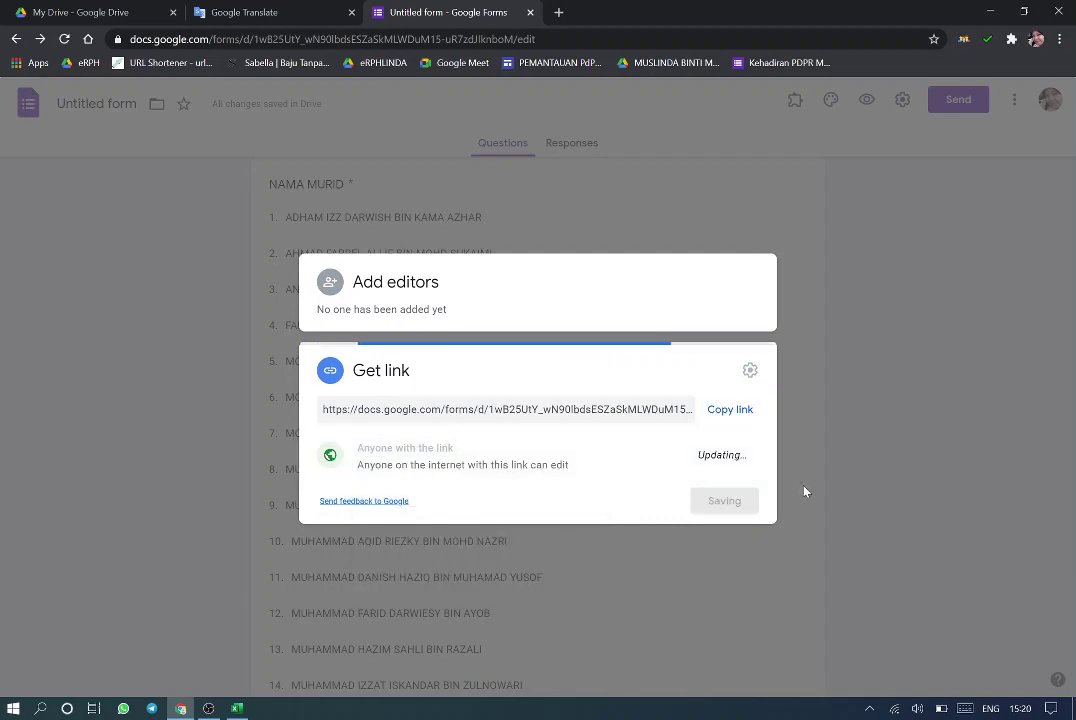
left_click(733, 526)
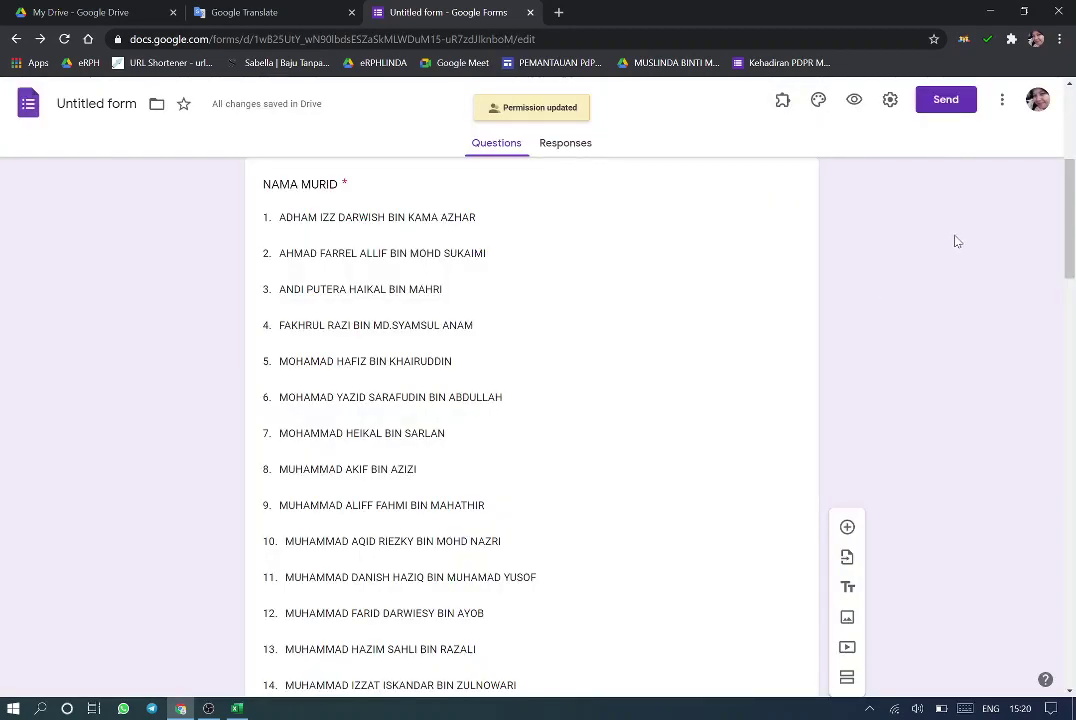
Copy the shortened forms.gle link for 'LATIHAN MM KELAS 1 ABQARI' and close the Send dialog
left_click(968, 110)
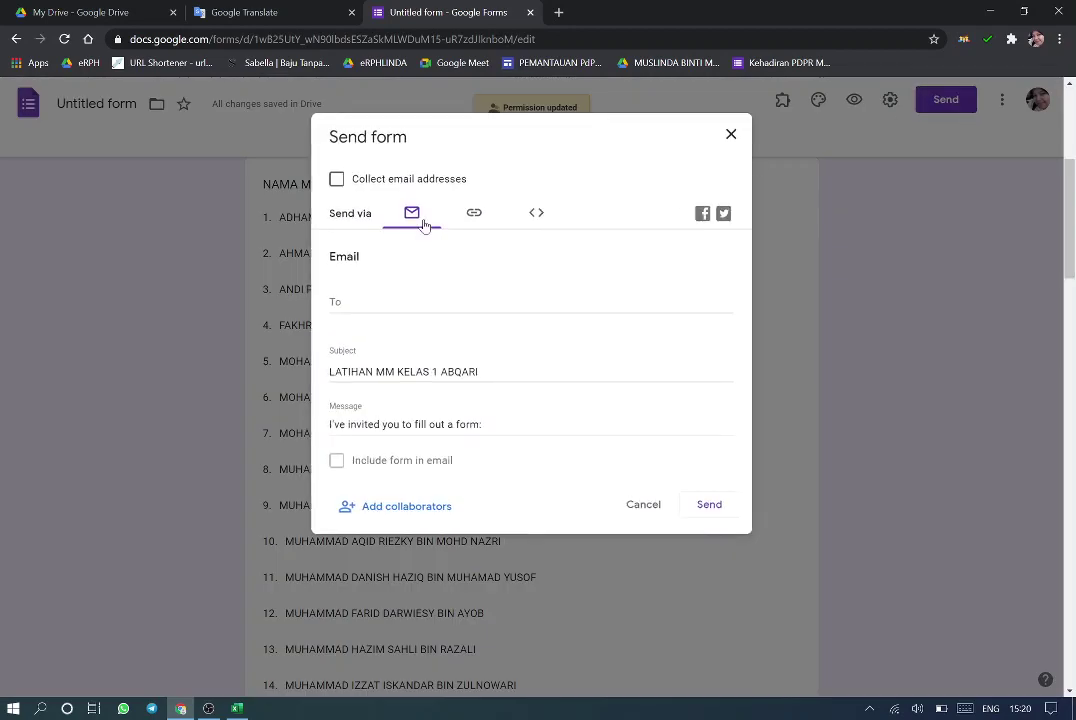
left_click(468, 214)
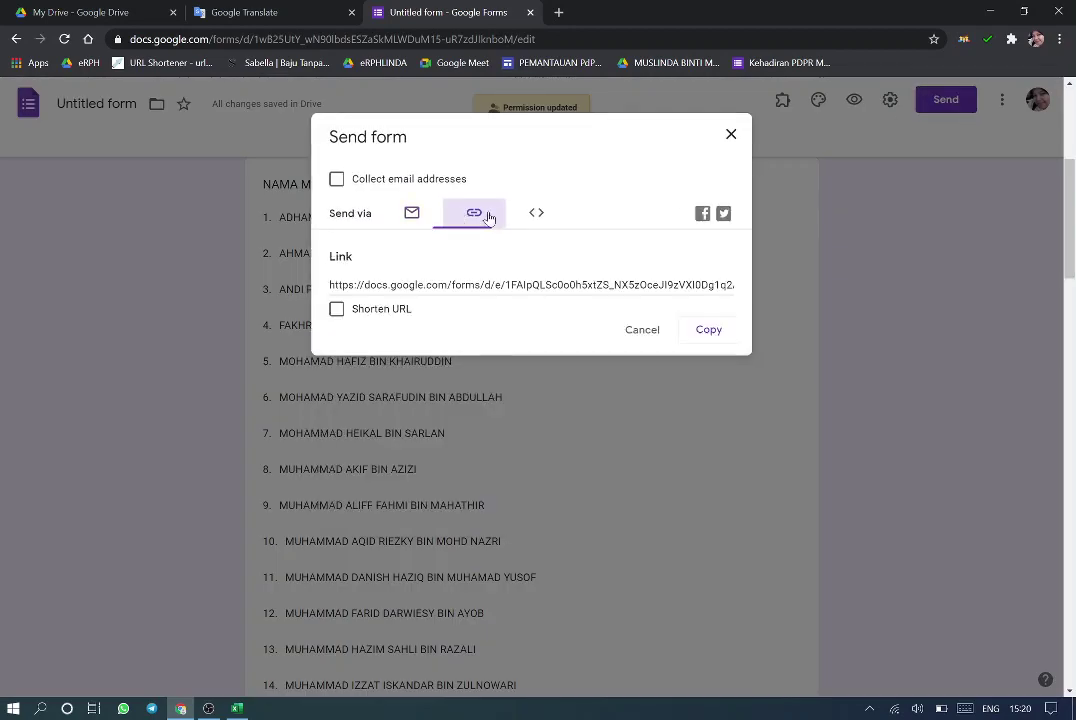
left_click(337, 310)
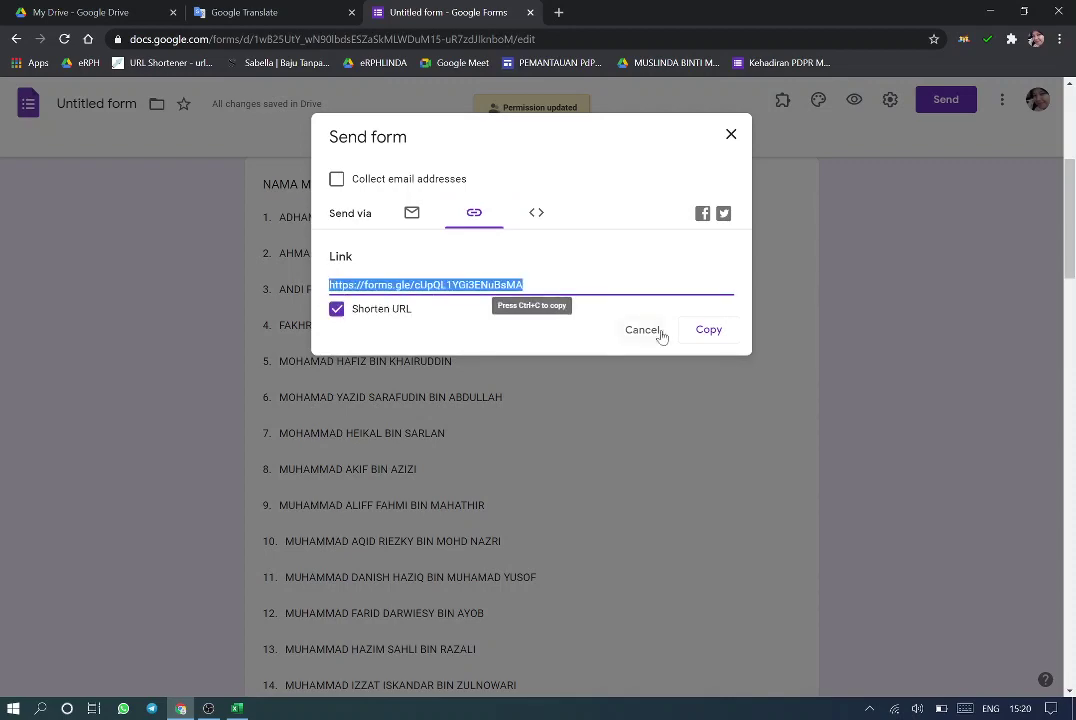
left_click(706, 331)
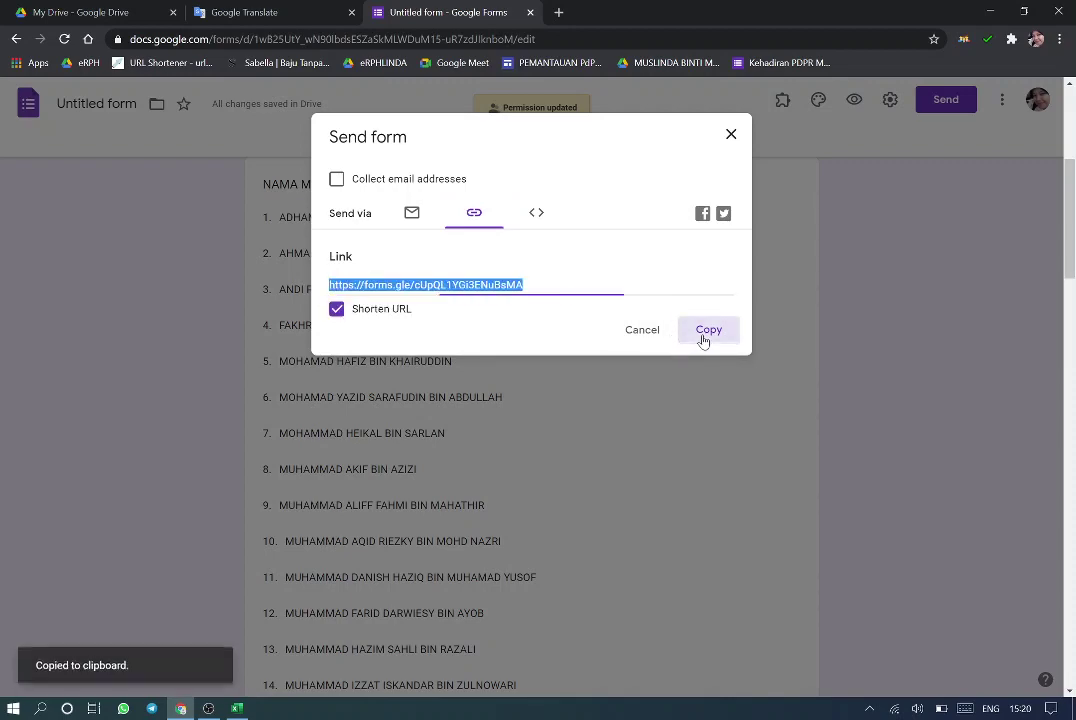
left_click(727, 135)
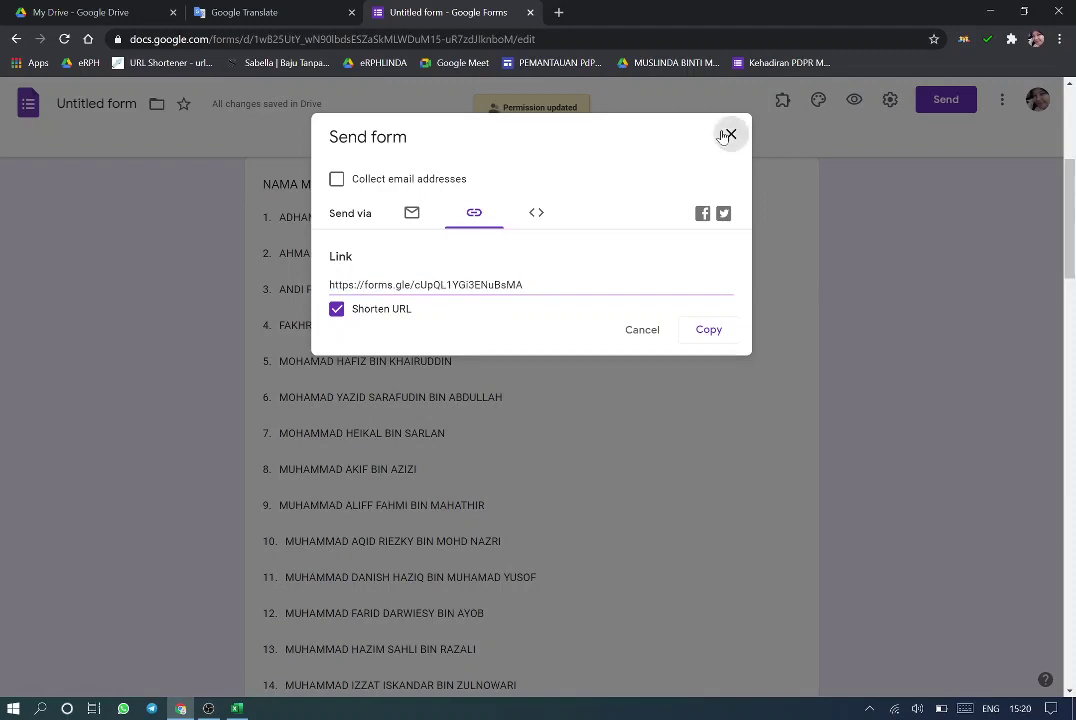